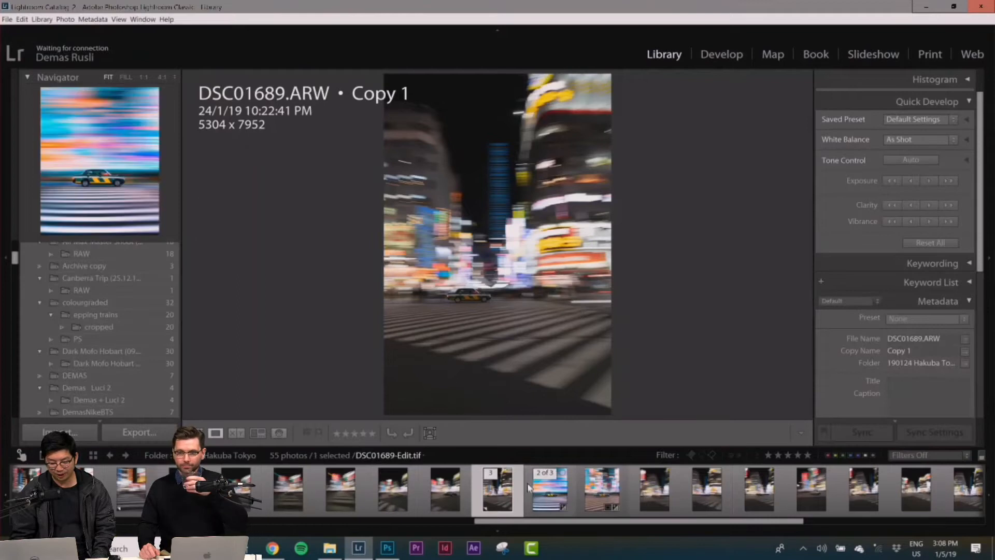
Step: Hide the filmstrip, then examine the street photo's capture metadata and inspect the taxi and its blurred background at 1:1
{"action": "left_click", "coordinate": [497, 529]}
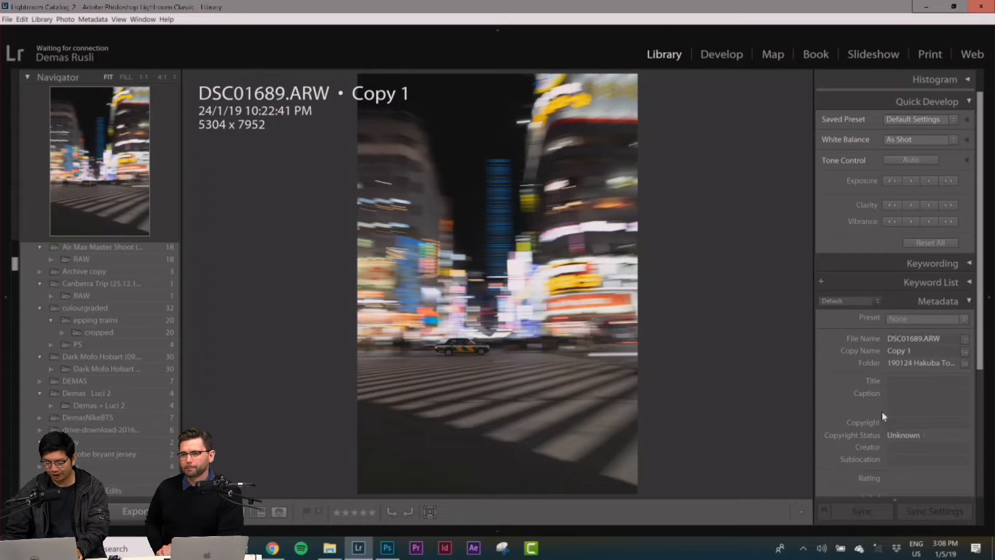
{"action": "scroll", "coordinate": [841, 421], "scroll_direction": "down", "scroll_amount": 4}
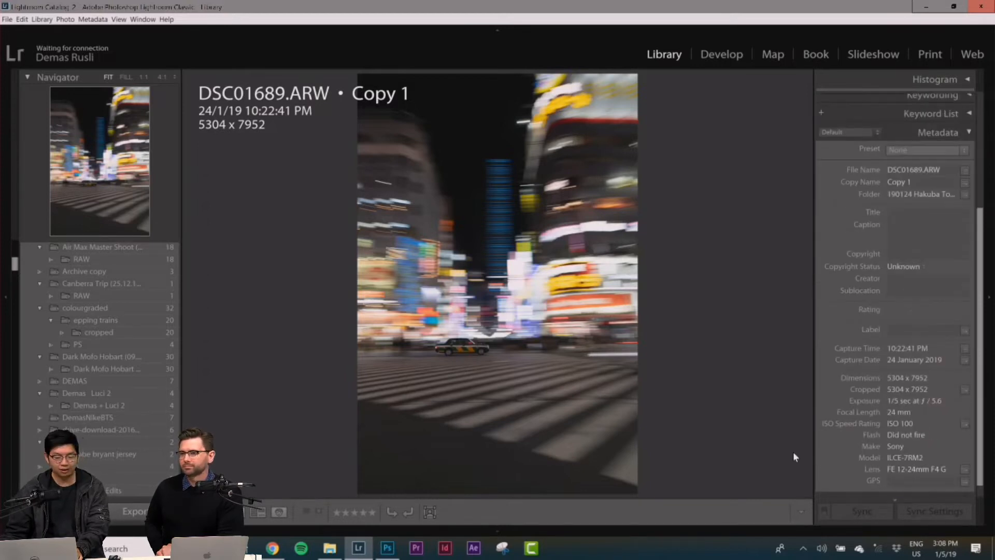
{"action": "left_click", "coordinate": [461, 351]}
{"action": "left_click_drag", "start_coordinate": [461, 355], "coordinate": [524, 311]}
{"action": "left_click_drag", "start_coordinate": [456, 294], "coordinate": [479, 296]}
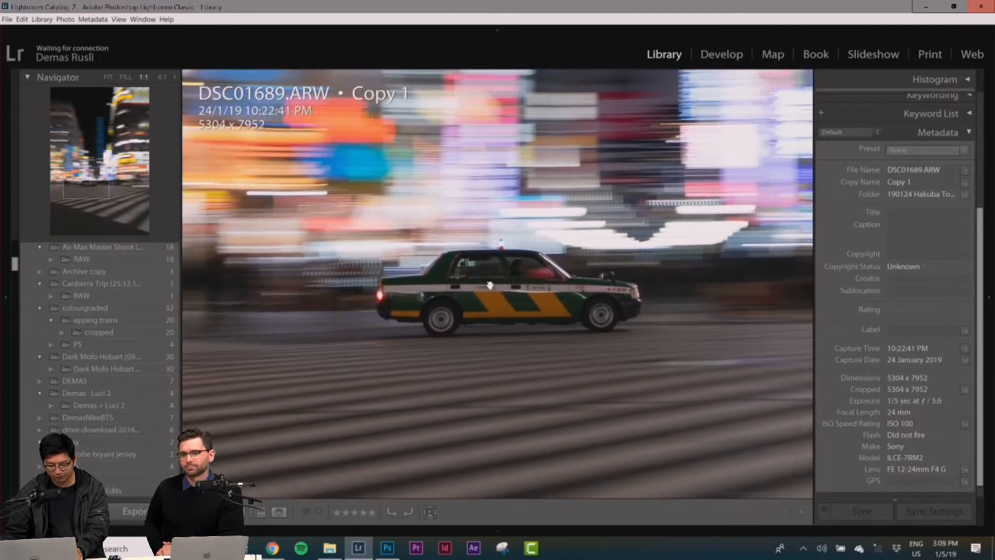
{"action": "left_click_drag", "start_coordinate": [411, 191], "coordinate": [402, 263]}
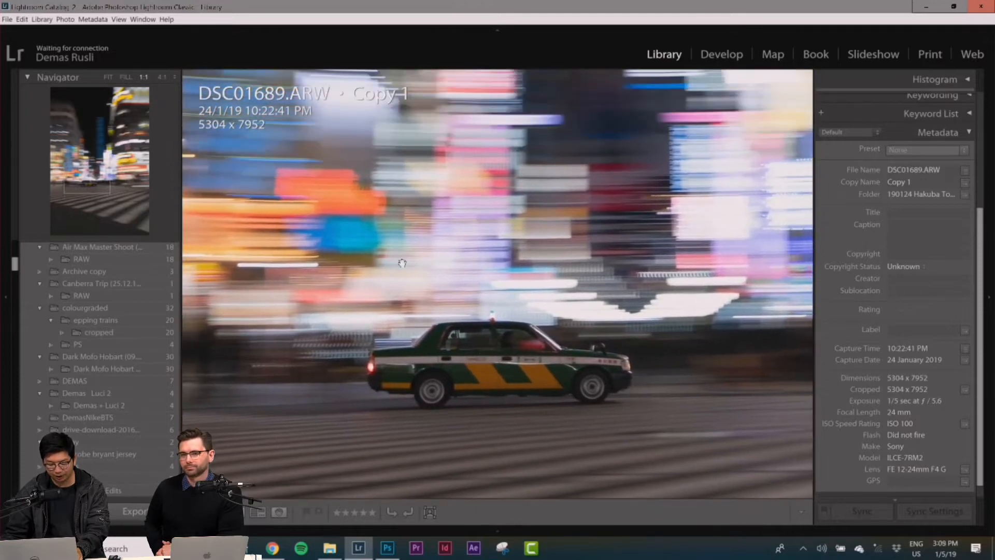
{"action": "left_click", "coordinate": [503, 375]}
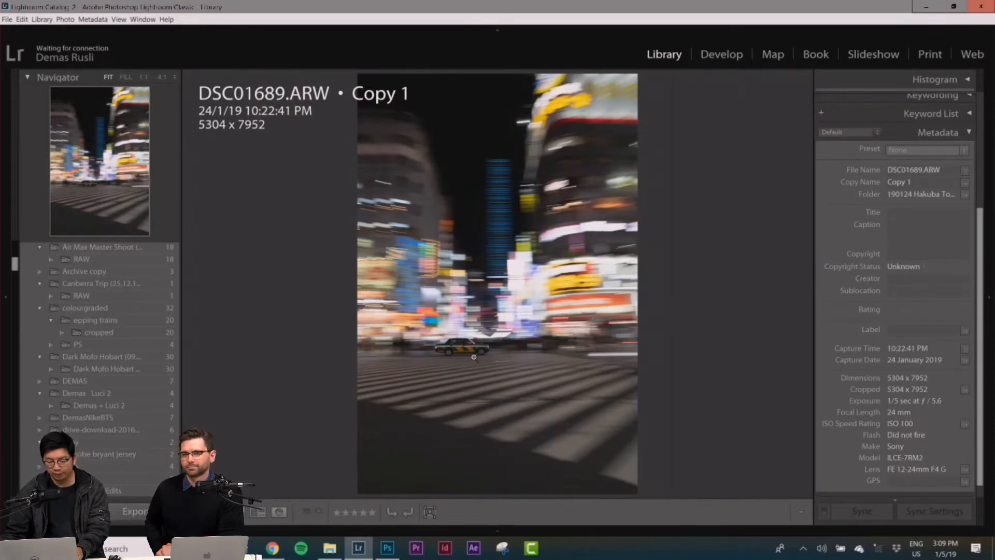
Step: Open the photo for developing, enable lens profile corrections and remove chromatic aberration, comparing the profile correction on and off
{"action": "left_click", "coordinate": [725, 62]}
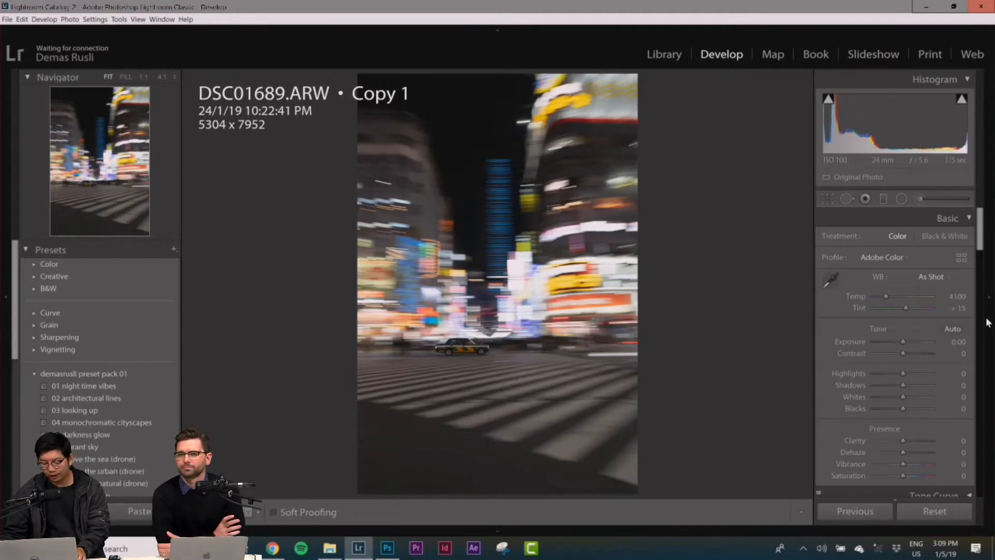
{"action": "scroll", "coordinate": [824, 389], "scroll_direction": "down", "scroll_amount": 10}
{"action": "scroll", "coordinate": [823, 387], "scroll_direction": "down", "scroll_amount": 3}
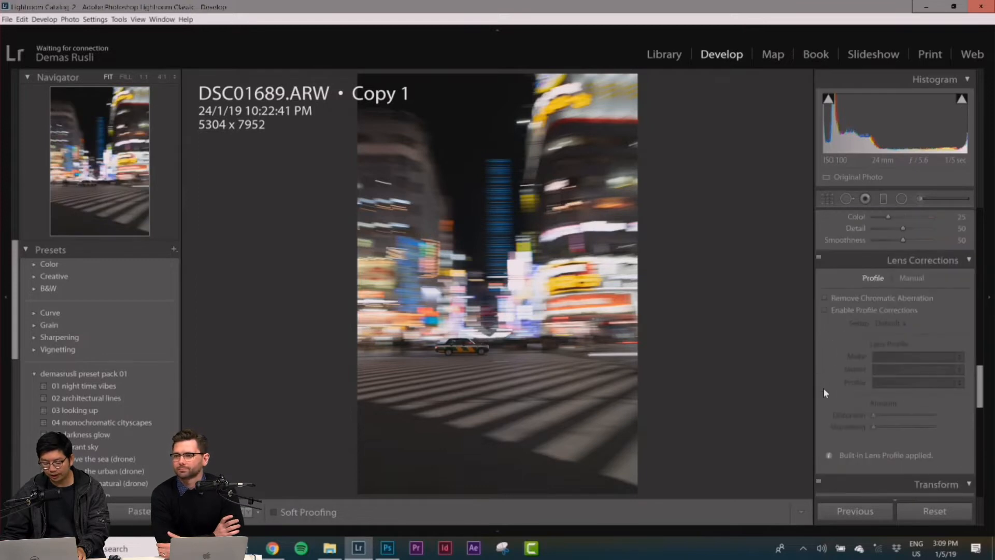
{"action": "left_click", "coordinate": [825, 310]}
{"action": "left_click", "coordinate": [824, 297]}
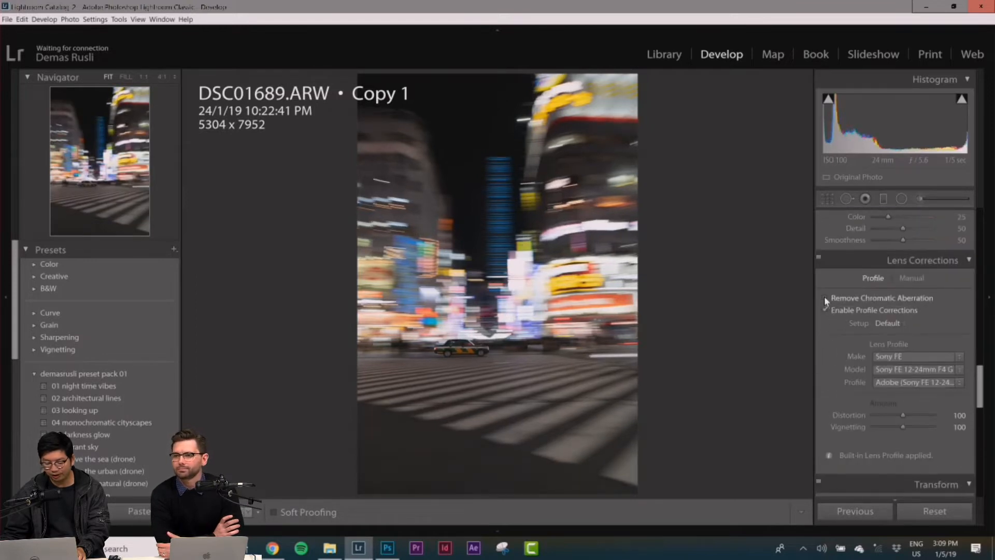
{"action": "left_click", "coordinate": [827, 310]}
{"action": "left_click", "coordinate": [826, 310]}
{"action": "left_click", "coordinate": [826, 310]}
{"action": "left_click", "coordinate": [827, 309]}
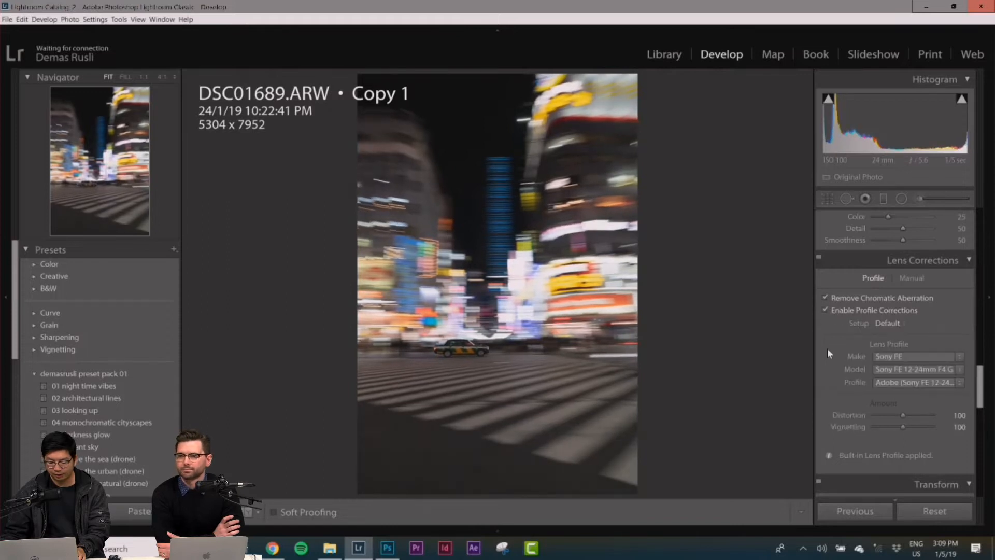
Step: Crop the photo to the 4 x 5 / 8 x 10 aspect around the taxi, at about 3102 x 3877 pixels
{"action": "scroll", "coordinate": [827, 352], "scroll_direction": "up", "scroll_amount": 10}
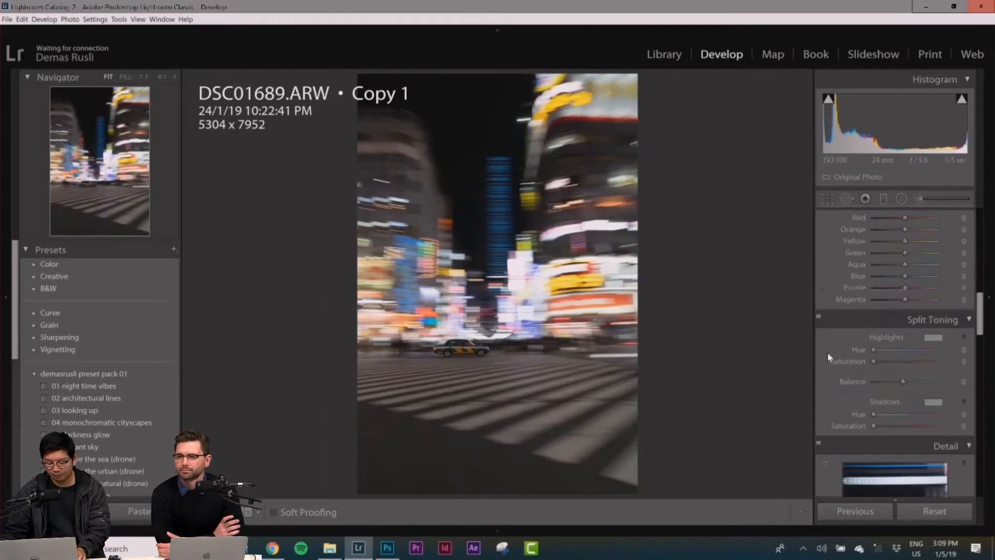
{"action": "left_click", "coordinate": [827, 198]}
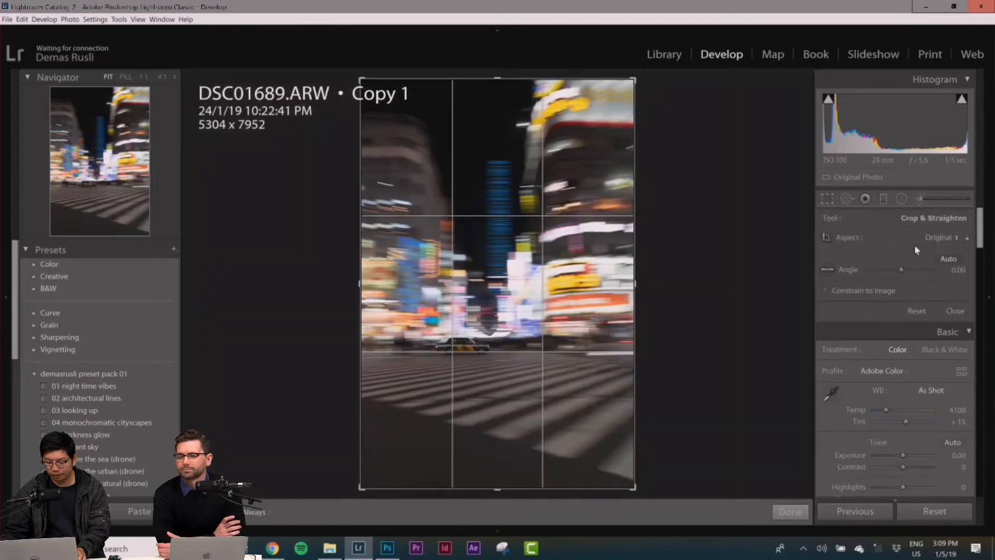
{"action": "left_click", "coordinate": [938, 237]}
{"action": "left_click", "coordinate": [914, 288]}
{"action": "left_click_drag", "start_coordinate": [633, 113], "coordinate": [621, 121]}
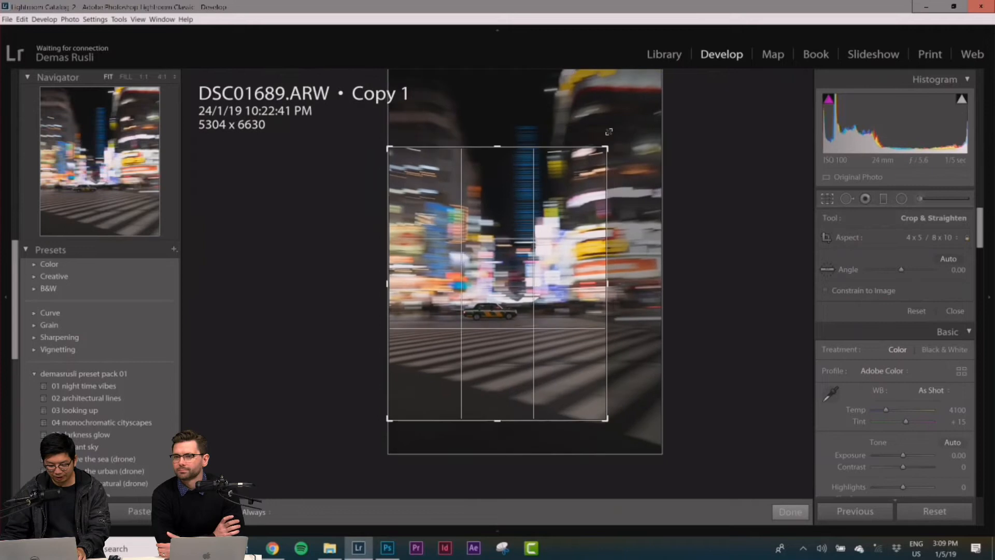
{"action": "left_click_drag", "start_coordinate": [498, 410], "coordinate": [499, 396]}
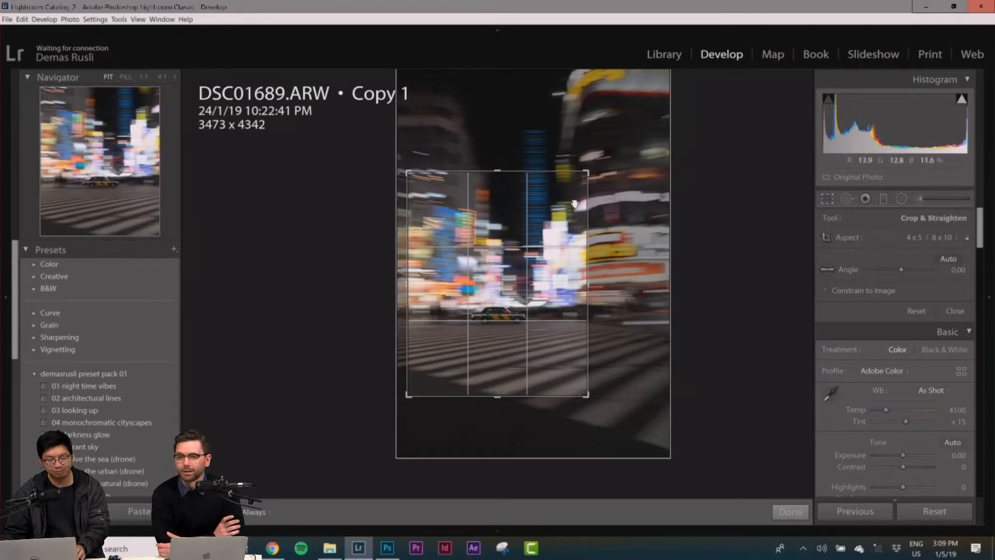
{"action": "left_click_drag", "start_coordinate": [592, 172], "coordinate": [592, 171]}
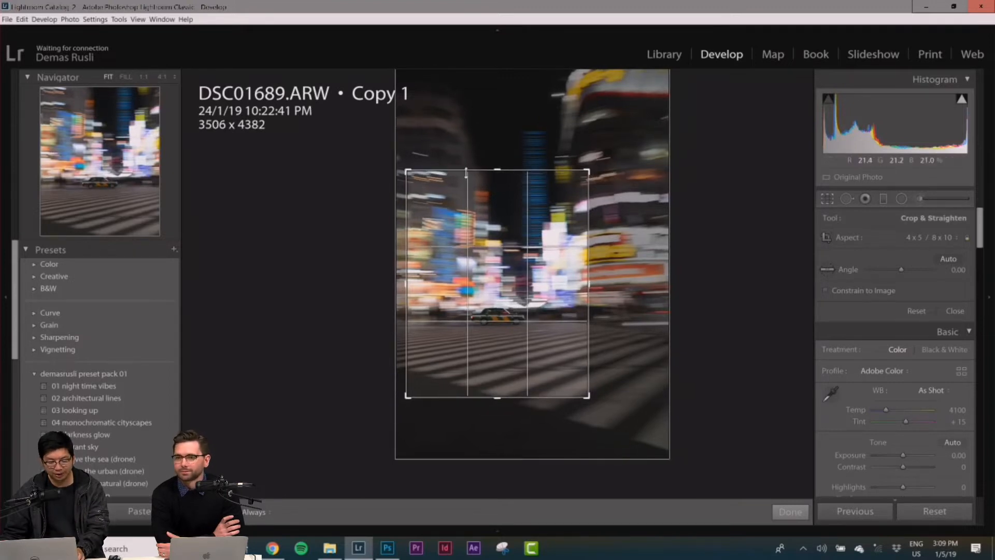
{"action": "mouse_move", "coordinate": [404, 170]}
{"action": "left_mouse_down"}
{"action": "mouse_move", "coordinate": [391, 108]}
{"action": "mouse_move", "coordinate": [392, 167]}
{"action": "mouse_move", "coordinate": [409, 171]}
{"action": "left_mouse_up"}
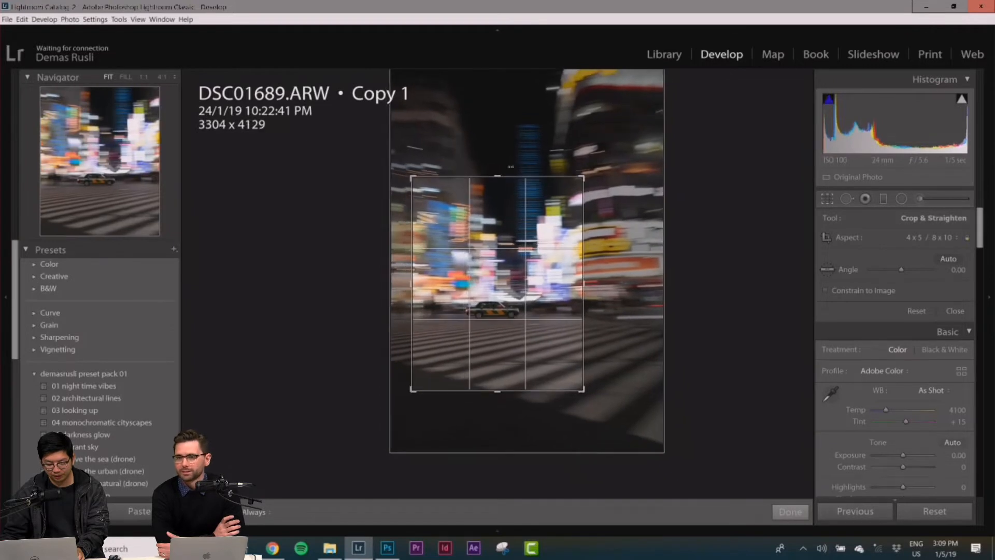
{"action": "left_click_drag", "start_coordinate": [578, 171], "coordinate": [578, 178]}
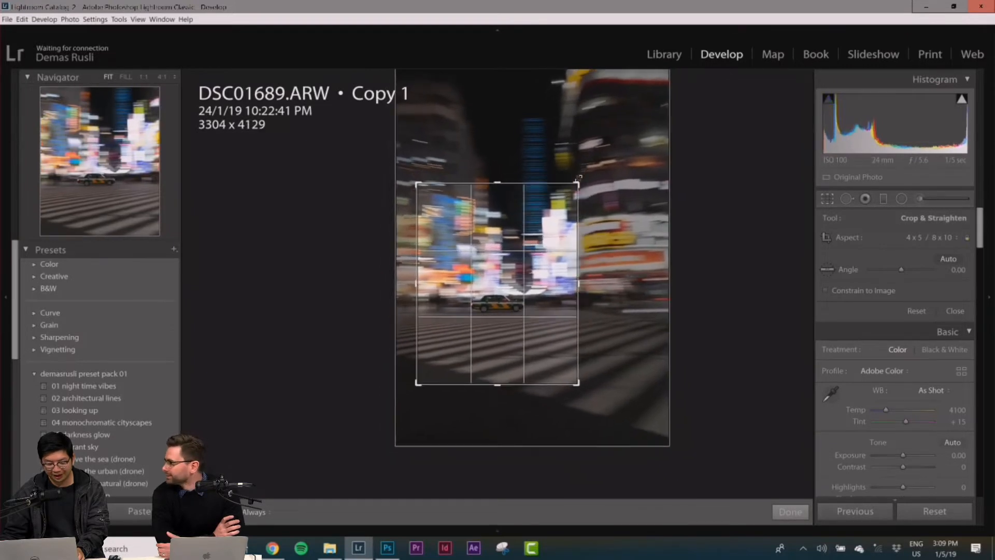
{"action": "left_click_drag", "start_coordinate": [506, 343], "coordinate": [505, 349]}
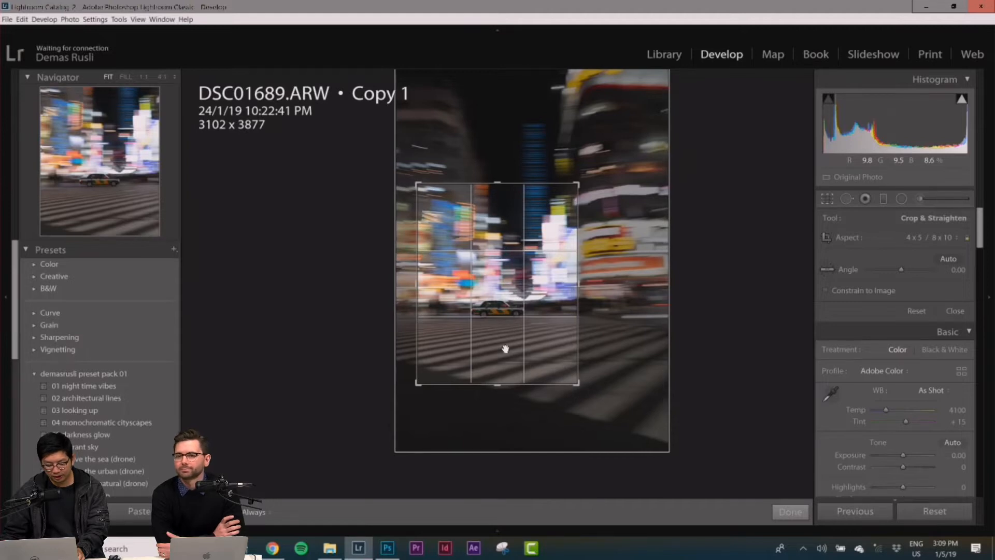
{"action": "key", "text": "Return"}
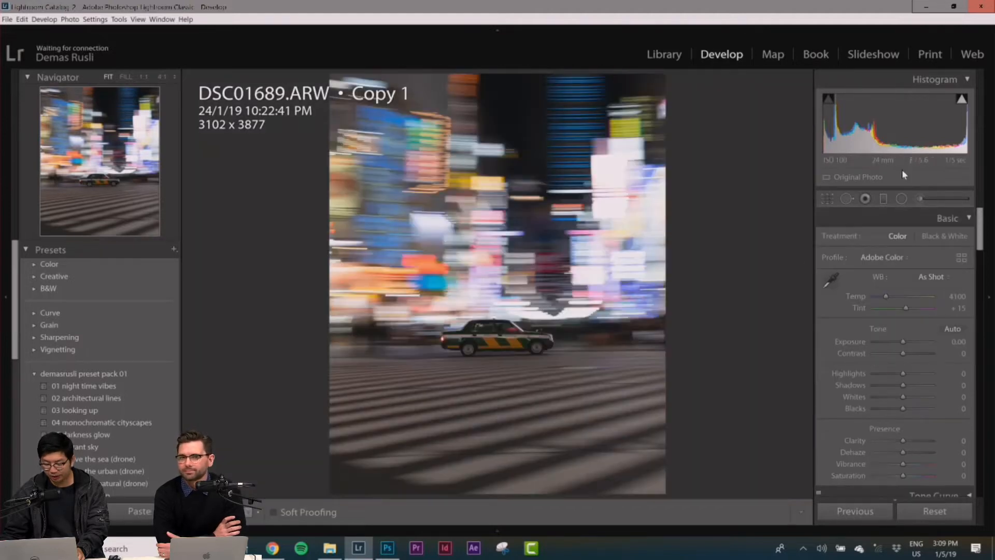
Step: Tighten the crop around the taxi to about 2738 x 3422 pixels
{"action": "left_click", "coordinate": [828, 201]}
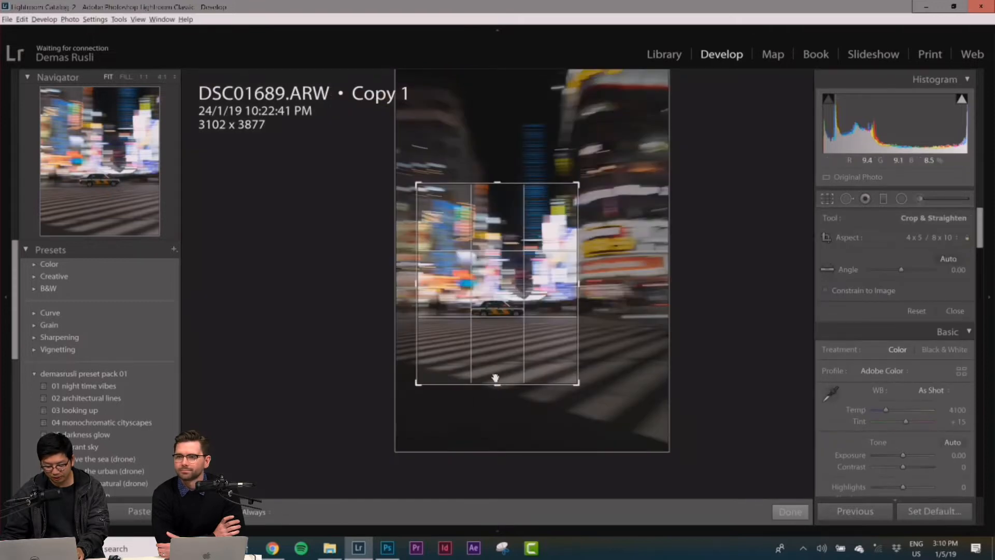
{"action": "left_click_drag", "start_coordinate": [496, 379], "coordinate": [497, 379]}
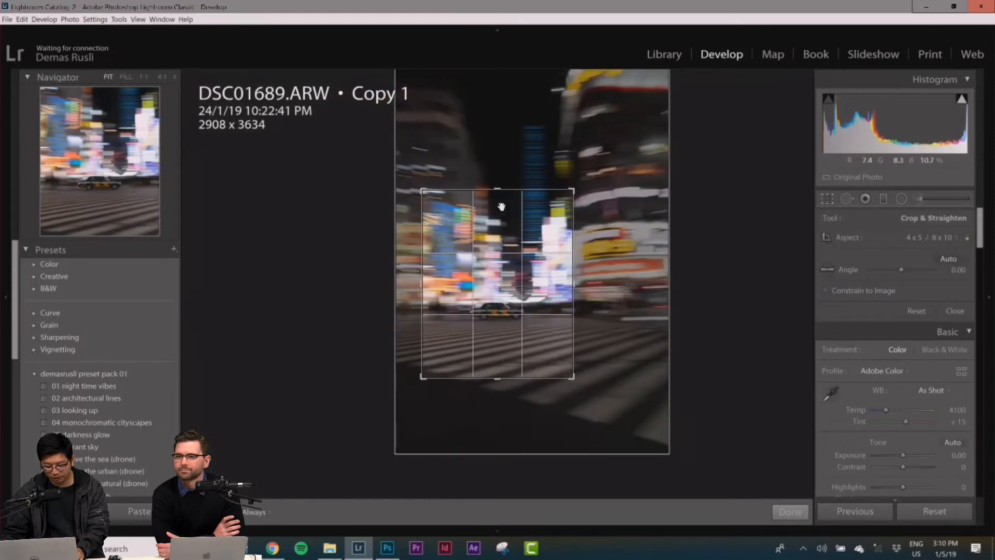
{"action": "left_click_drag", "start_coordinate": [499, 191], "coordinate": [498, 195]}
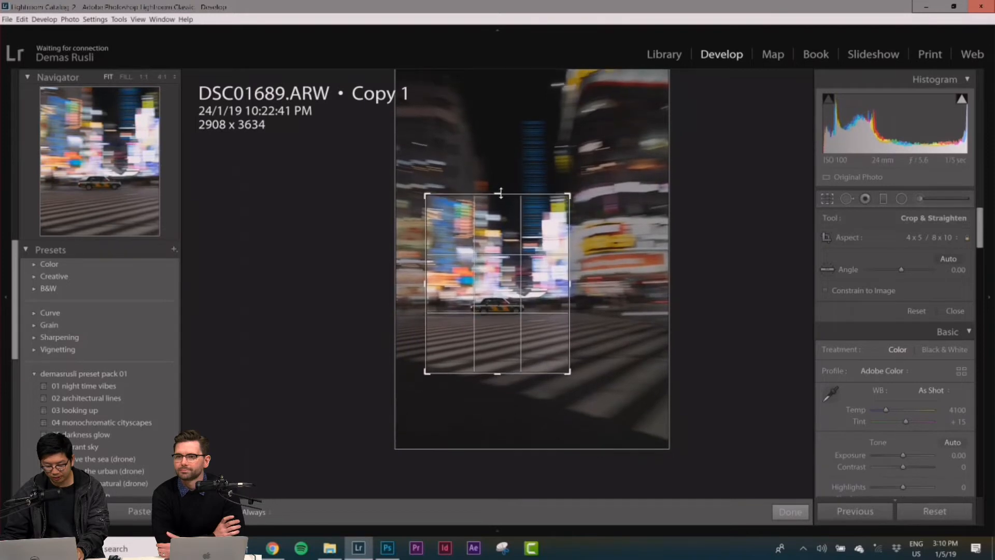
{"action": "left_click_drag", "start_coordinate": [496, 375], "coordinate": [497, 372]}
{"action": "key", "text": "Return"}
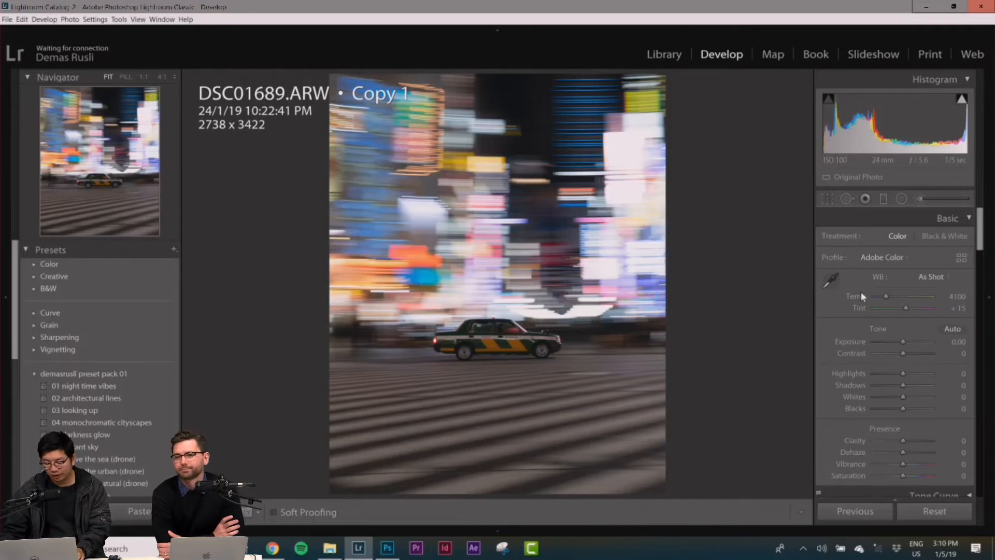
Step: Cool the white balance temperature to 3886 and set Exposure to +1.01 and Contrast to +19
{"action": "left_click_drag", "start_coordinate": [886, 294], "coordinate": [884, 294]}
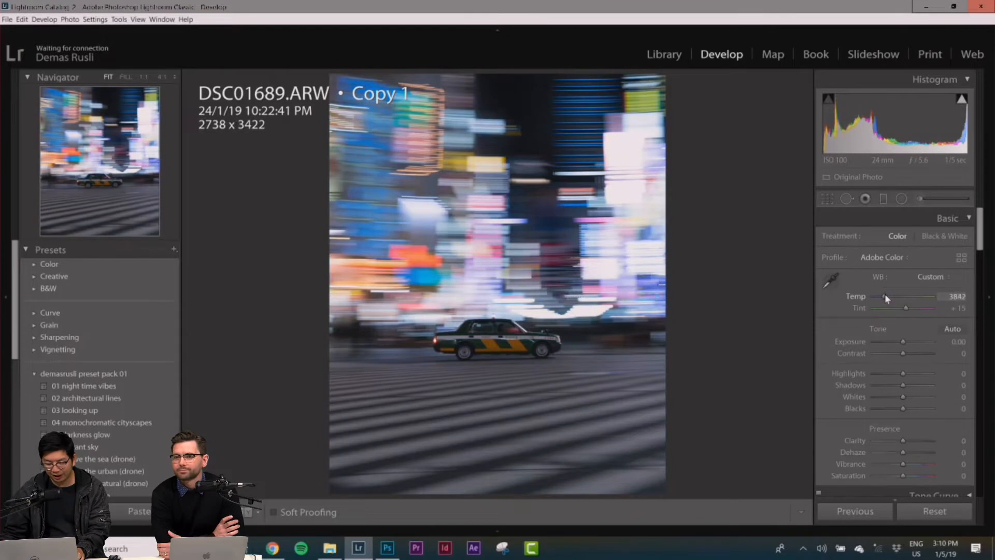
{"action": "left_click_drag", "start_coordinate": [902, 341], "coordinate": [909, 352]}
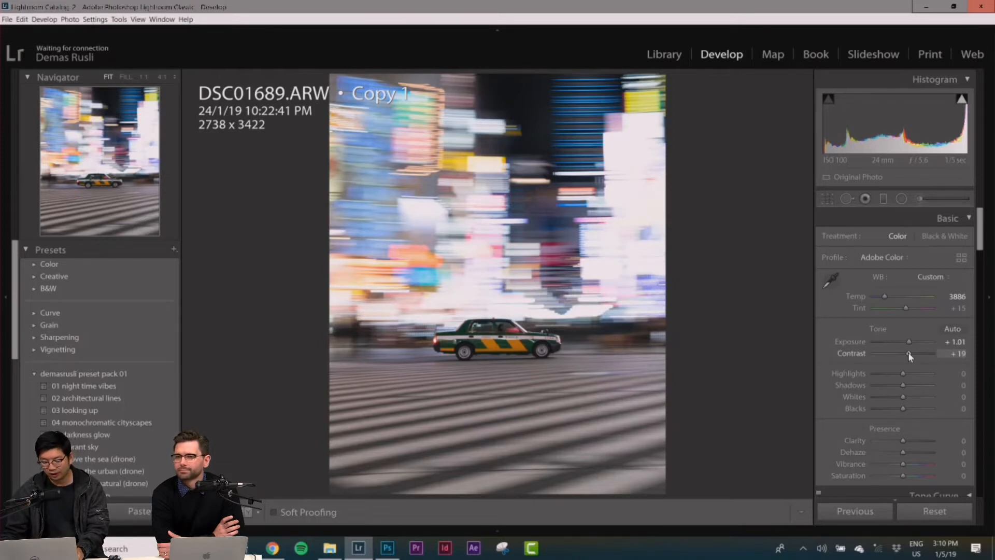
Step: Balance the tonal range with Highlights at −100, Shadows at −5, Whites at +32 and Blacks at +16
{"action": "left_click_drag", "start_coordinate": [903, 373], "coordinate": [875, 372]}
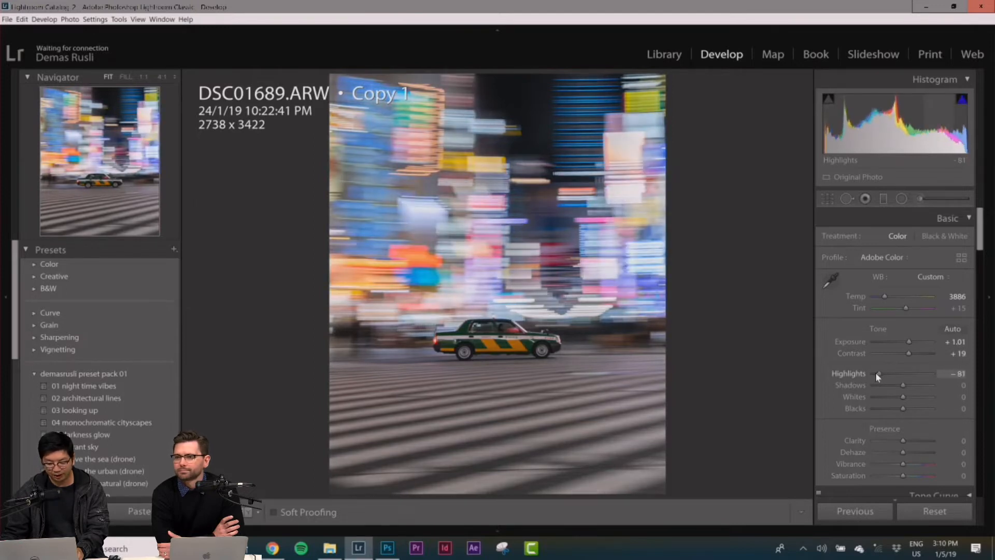
{"action": "mouse_move", "coordinate": [902, 386]}
{"action": "left_mouse_down"}
{"action": "mouse_move", "coordinate": [914, 386]}
{"action": "mouse_move", "coordinate": [902, 384]}
{"action": "left_mouse_up"}
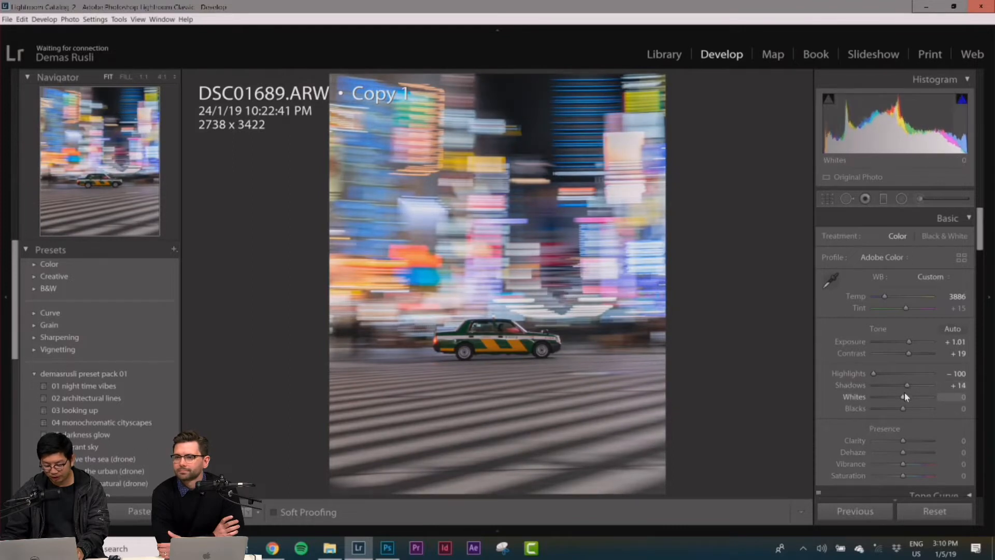
{"action": "left_click", "coordinate": [900, 384]}
{"action": "left_click_drag", "start_coordinate": [903, 396], "coordinate": [847, 371]}
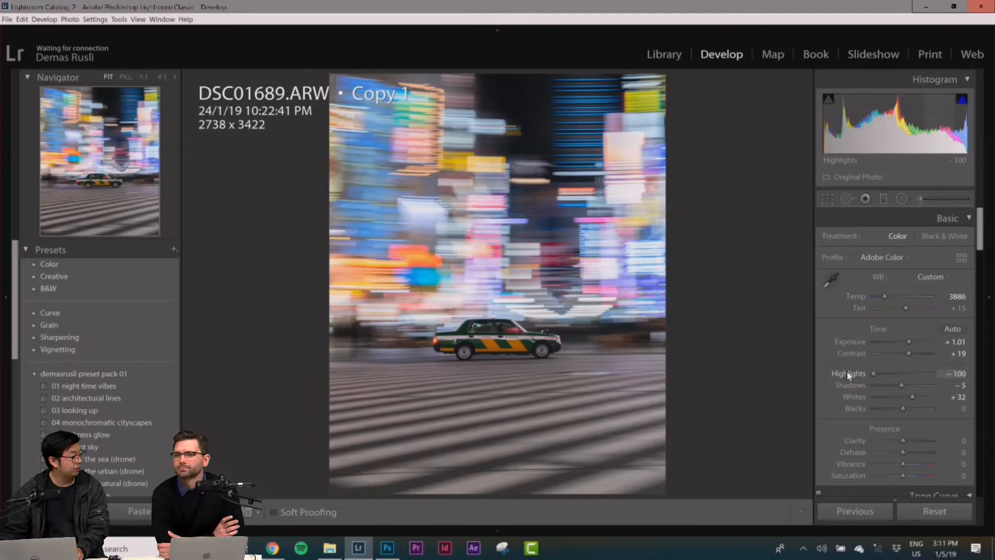
{"action": "mouse_move", "coordinate": [906, 409]}
{"action": "left_mouse_down"}
{"action": "mouse_move", "coordinate": [892, 406]}
{"action": "mouse_move", "coordinate": [908, 405]}
{"action": "left_mouse_up"}
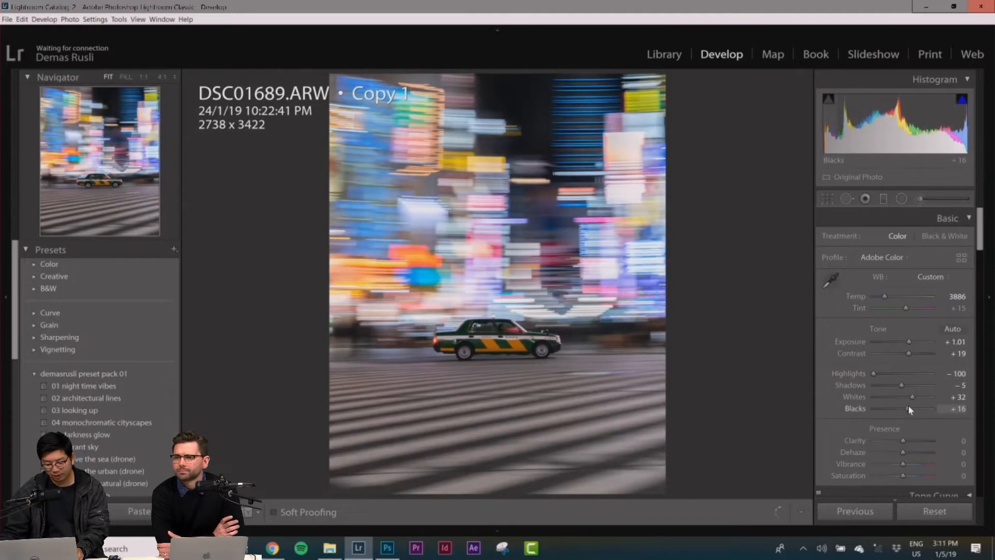
Step: Set Vibrance to +14, Saturation to +4, Clarity to +1 and Dehaze to +9, and raise Exposure to +1.40 and Contrast to +31
{"action": "scroll", "coordinate": [871, 410], "scroll_direction": "down", "scroll_amount": 3}
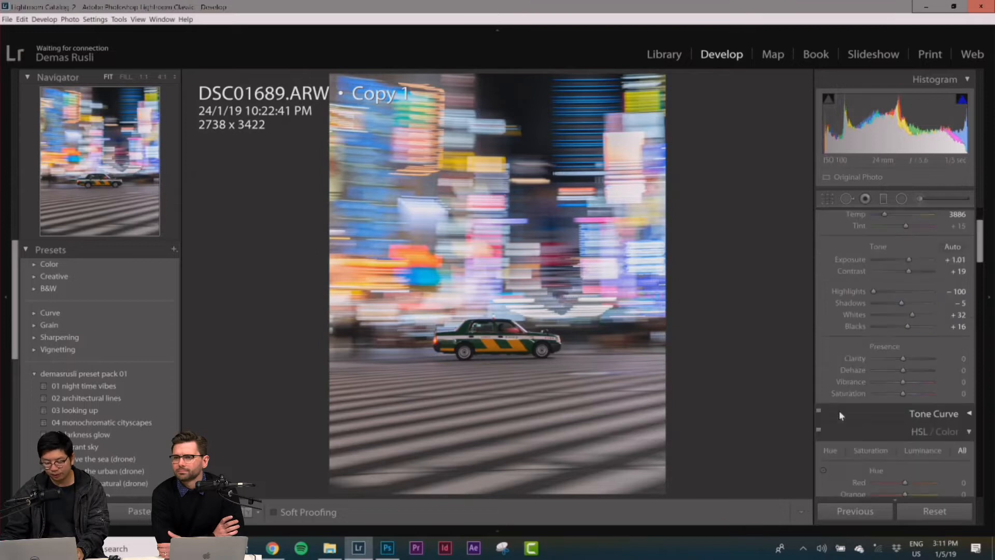
{"action": "mouse_move", "coordinate": [902, 381]}
{"action": "left_mouse_down"}
{"action": "mouse_move", "coordinate": [913, 379]}
{"action": "mouse_move", "coordinate": [917, 392]}
{"action": "mouse_move", "coordinate": [905, 392]}
{"action": "left_mouse_up"}
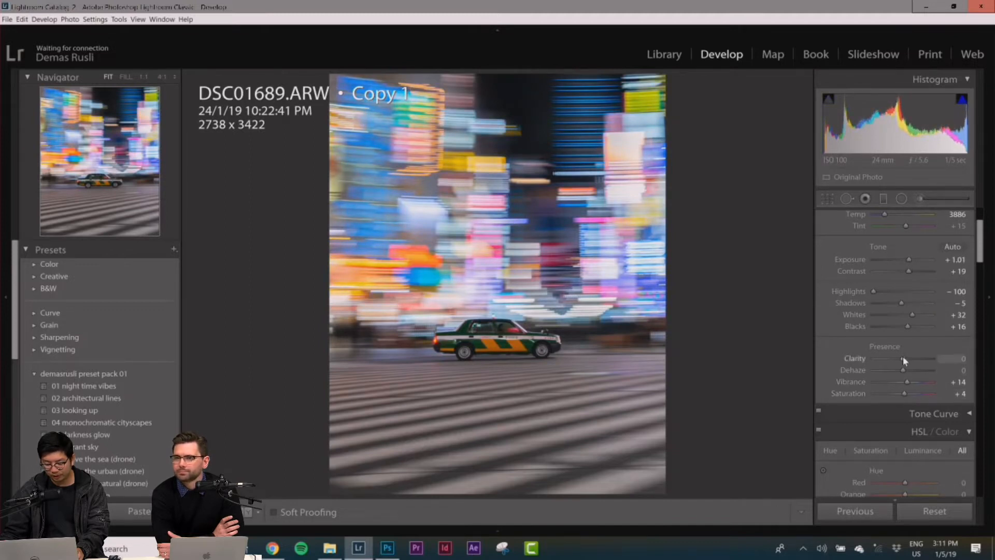
{"action": "left_click_drag", "start_coordinate": [903, 357], "coordinate": [904, 368]}
{"action": "left_click_drag", "start_coordinate": [907, 260], "coordinate": [911, 267]}
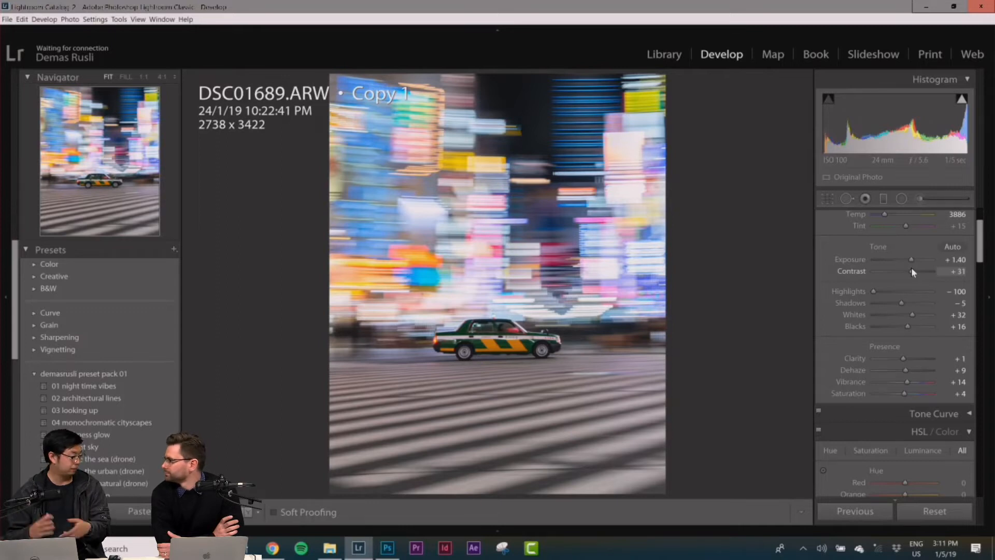
Step: Set the HSL saturation to Red +8, Orange +34, Yellow +15, Green +21, Aqua −8, Blue +20, Purple +43 and Magenta +39
{"action": "scroll", "coordinate": [862, 290], "scroll_direction": "down", "scroll_amount": 3}
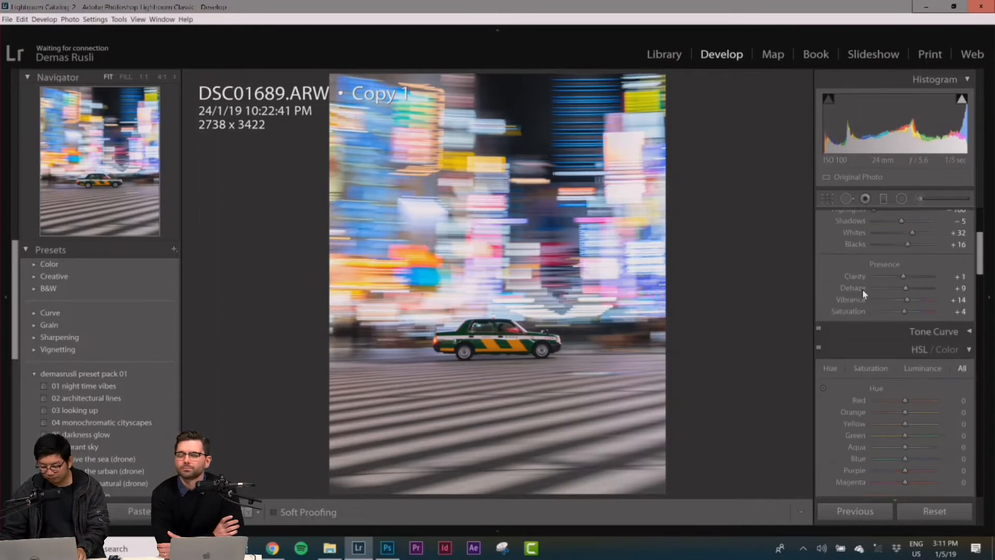
{"action": "scroll", "coordinate": [862, 289], "scroll_direction": "down", "scroll_amount": 6}
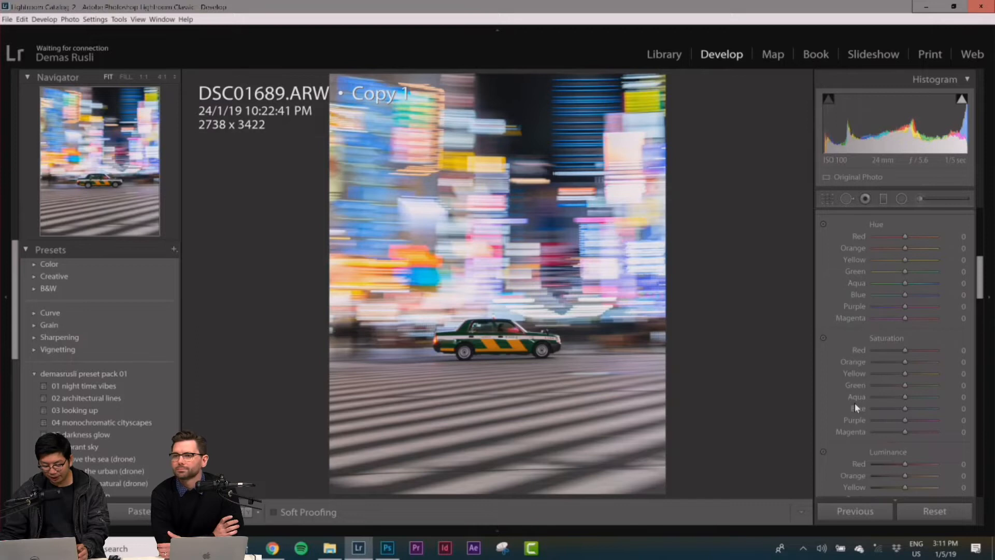
{"action": "left_click_drag", "start_coordinate": [904, 349], "coordinate": [890, 383]}
{"action": "left_click_drag", "start_coordinate": [914, 380], "coordinate": [894, 379]}
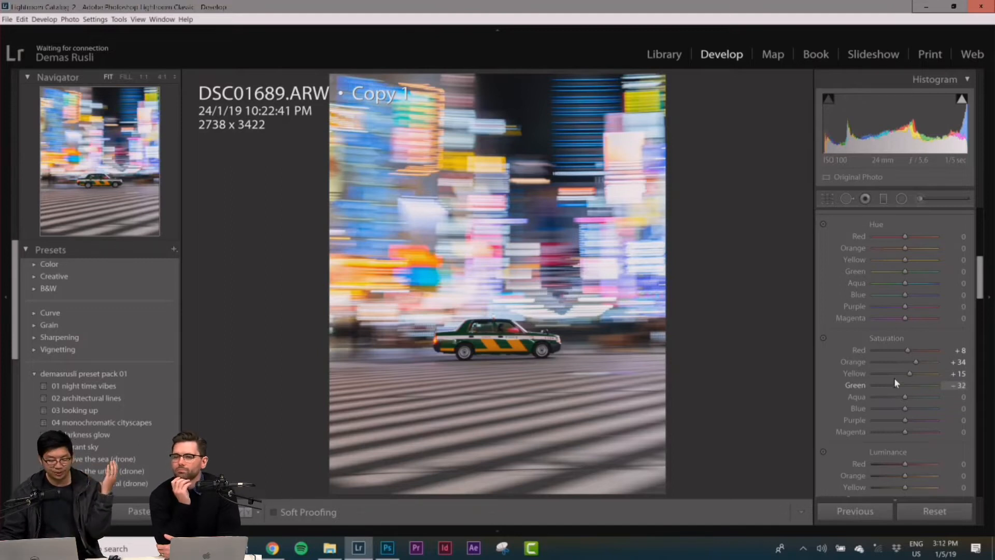
{"action": "left_click_drag", "start_coordinate": [894, 383], "coordinate": [915, 431]}
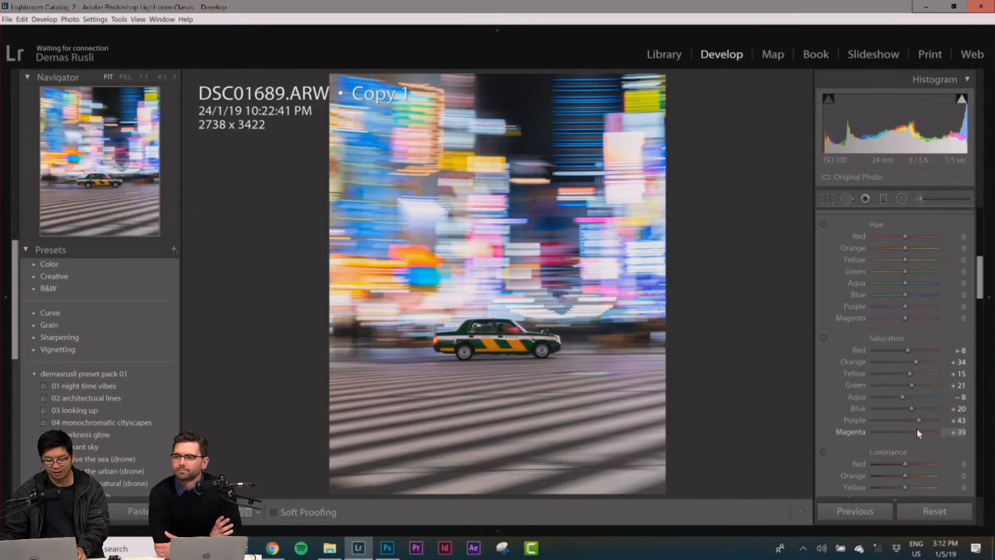
Step: Set the HSL saturation of Aqua to +20 and Magenta to +32, and the hue of Red to −8 and Orange to +2
{"action": "left_click_drag", "start_coordinate": [903, 393], "coordinate": [910, 393]}
{"action": "mouse_move", "coordinate": [898, 236]}
{"action": "left_mouse_down"}
{"action": "mouse_move", "coordinate": [911, 235]}
{"action": "mouse_move", "coordinate": [902, 237]}
{"action": "left_mouse_up"}
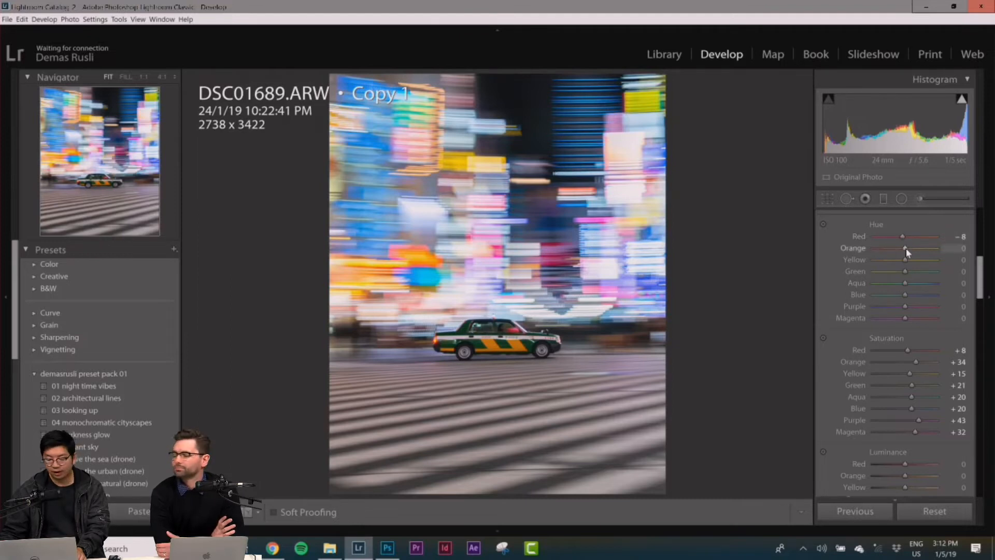
{"action": "mouse_move", "coordinate": [898, 249]}
{"action": "left_mouse_down"}
{"action": "mouse_move", "coordinate": [915, 248]}
{"action": "mouse_move", "coordinate": [906, 247]}
{"action": "left_mouse_up"}
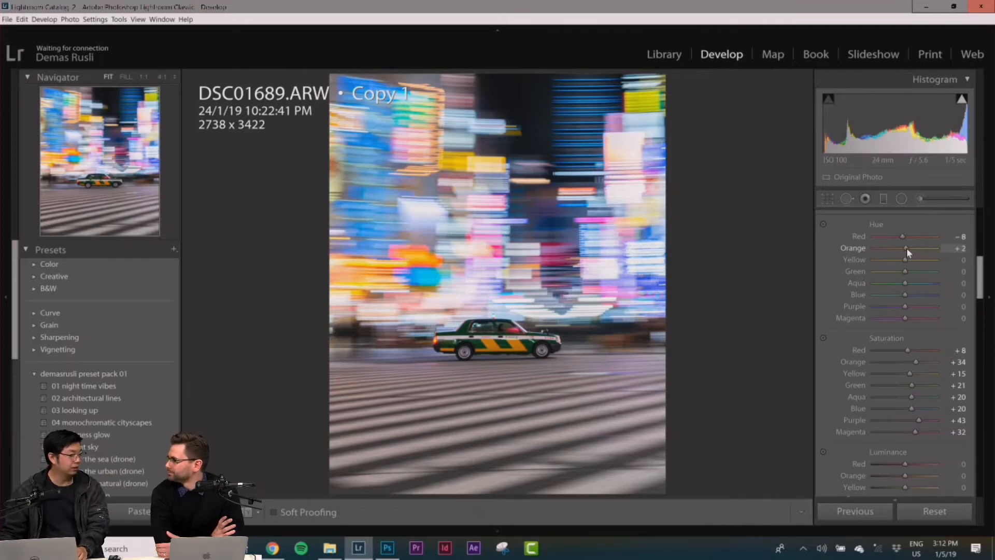
Step: Set the HSL luminance to Red +11, Orange +16, Yellow +2, Green −18, Aqua −6, Blue +16 and Purple +25
{"action": "left_click_drag", "start_coordinate": [906, 247], "coordinate": [912, 365]}
{"action": "scroll", "coordinate": [844, 406], "scroll_direction": "down", "scroll_amount": 3}
{"action": "scroll", "coordinate": [845, 406], "scroll_direction": "down", "scroll_amount": 2}
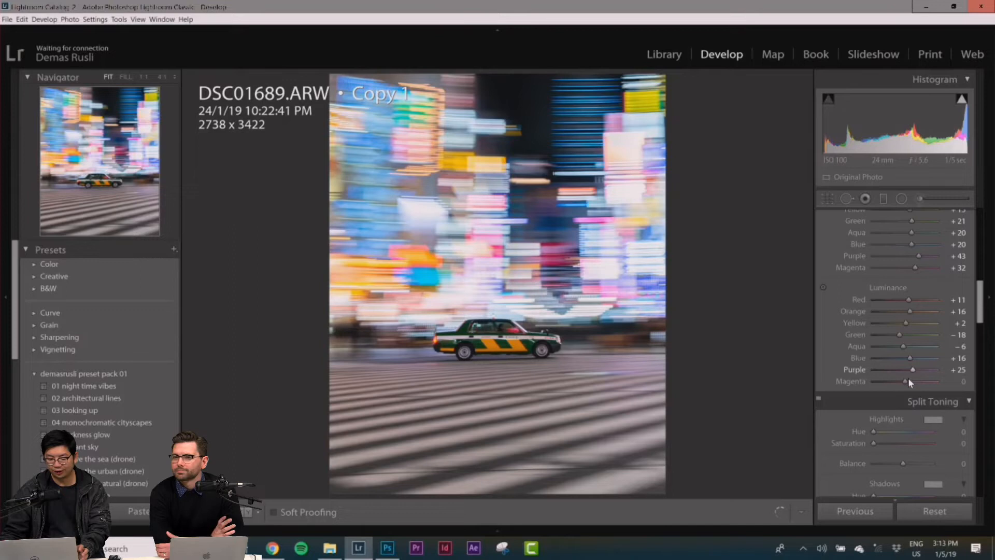
Step: Set Magenta luminance to −2 and split-tone the highlights with hue 194, saturation 8 and the shadows with hue 90, saturation 2
{"action": "left_click_drag", "start_coordinate": [904, 378], "coordinate": [875, 343]}
{"action": "scroll", "coordinate": [851, 397], "scroll_direction": "down", "scroll_amount": 4}
{"action": "scroll", "coordinate": [860, 367], "scroll_direction": "down", "scroll_amount": 2}
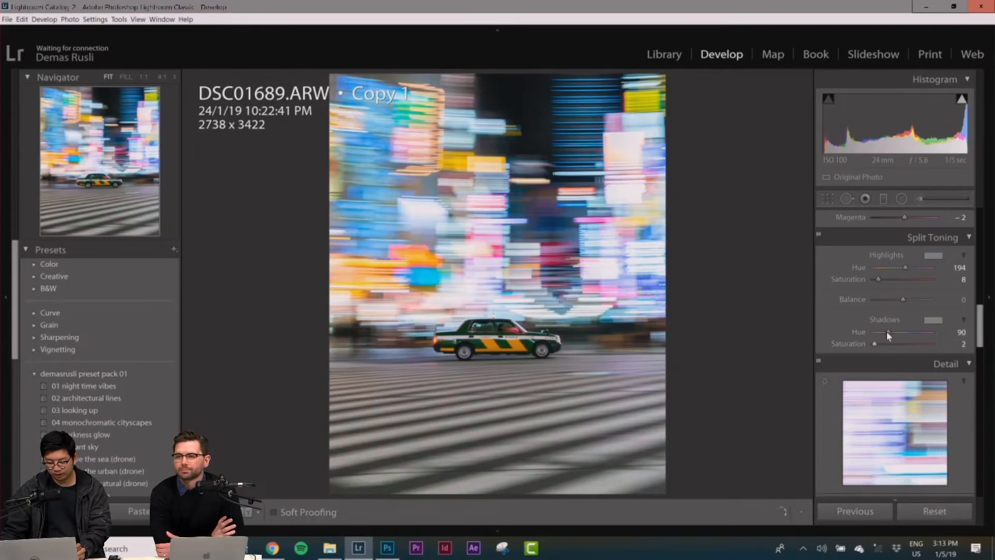
Step: Set Sharpening to Amount 78, Radius 0.5, Detail 49 and Masking 65, and Luminance noise reduction to 10
{"action": "scroll", "coordinate": [820, 381], "scroll_direction": "down", "scroll_amount": 3}
{"action": "left_click_drag", "start_coordinate": [889, 353], "coordinate": [911, 387]}
{"action": "left_click_drag", "start_coordinate": [875, 417], "coordinate": [879, 422]}
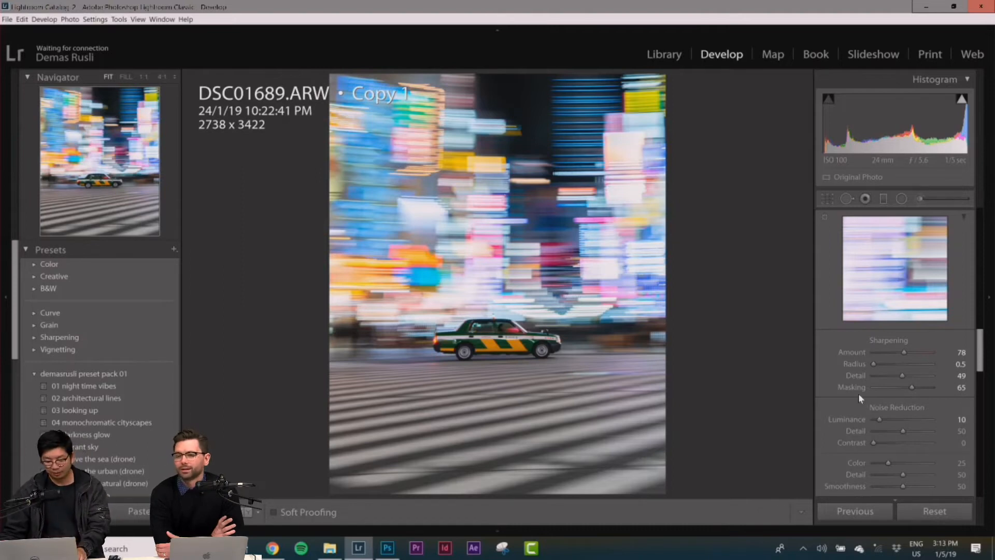
Step: Look over the remaining develop settings and compare the taxi photo repeatedly with its unedited before version
{"action": "scroll", "coordinate": [858, 393], "scroll_direction": "down", "scroll_amount": 3}
{"action": "scroll", "coordinate": [858, 393], "scroll_direction": "down", "scroll_amount": 10}
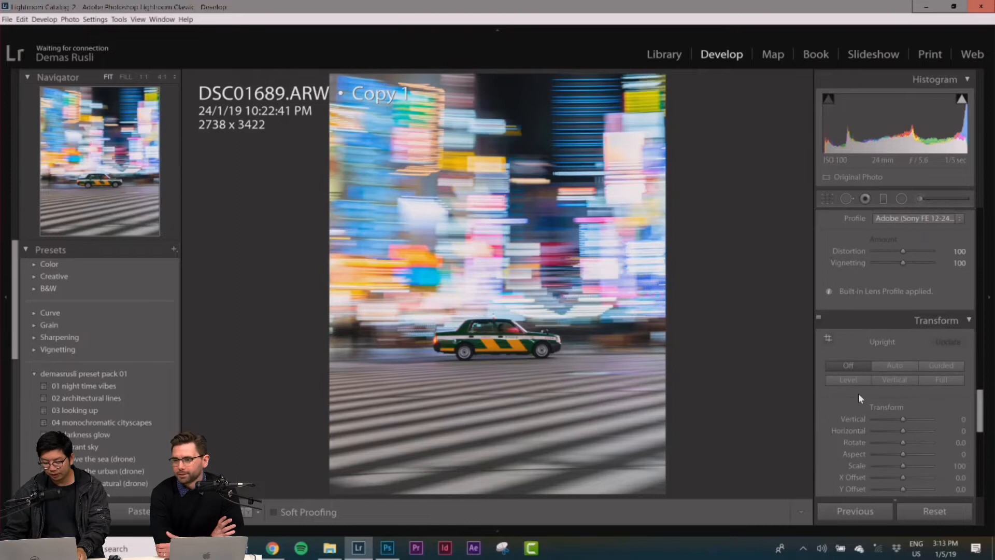
{"action": "scroll", "coordinate": [858, 393], "scroll_direction": "up", "scroll_amount": 15}
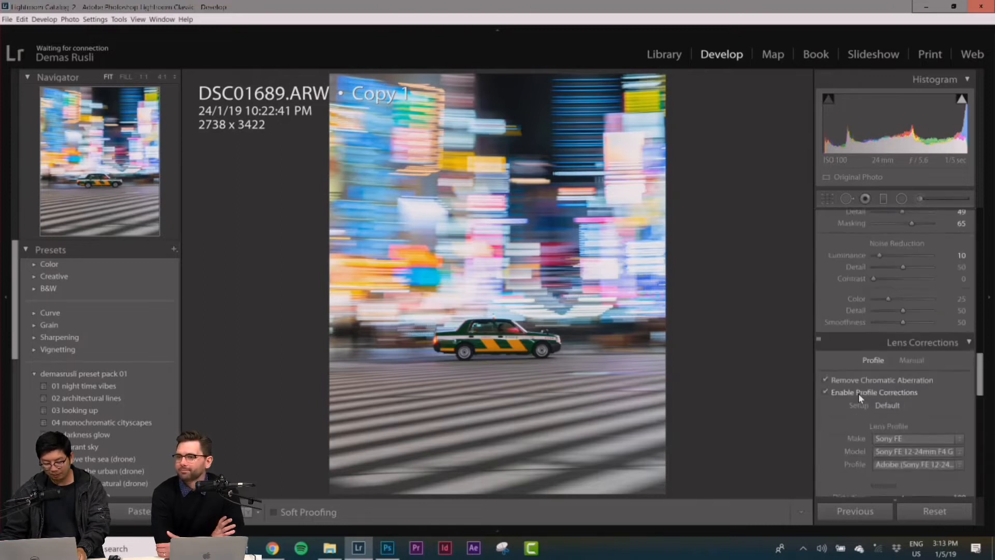
{"action": "scroll", "coordinate": [858, 393], "scroll_direction": "up", "scroll_amount": 3}
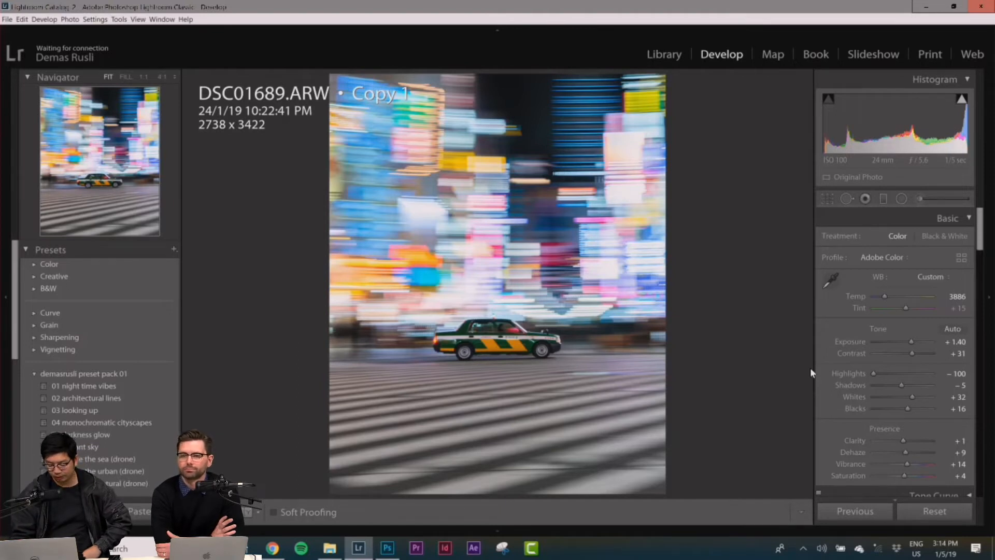
{"action": "key", "text": "backslash"}
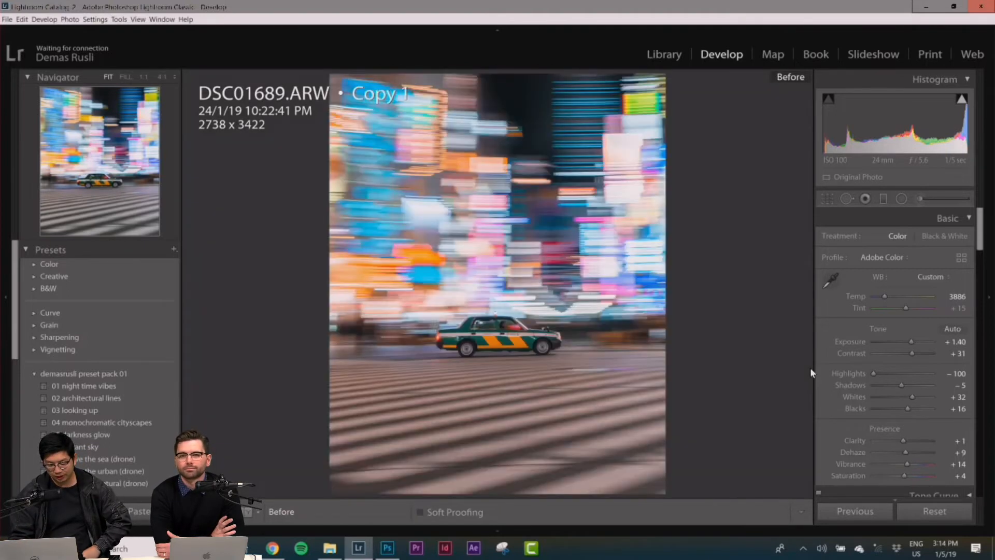
{"action": "key", "text": "backslash"}
{"action": "key", "text": "backslash"}
{"action": "key", "text": "backslash"}
{"action": "key", "text": "backslash"}
{"action": "key", "text": "backslash"}
{"action": "key", "text": "backslash"}
{"action": "key", "text": "backslash"}
{"action": "key", "text": "backslash"}
{"action": "key", "text": "backslash"}
{"action": "key", "text": "backslash"}
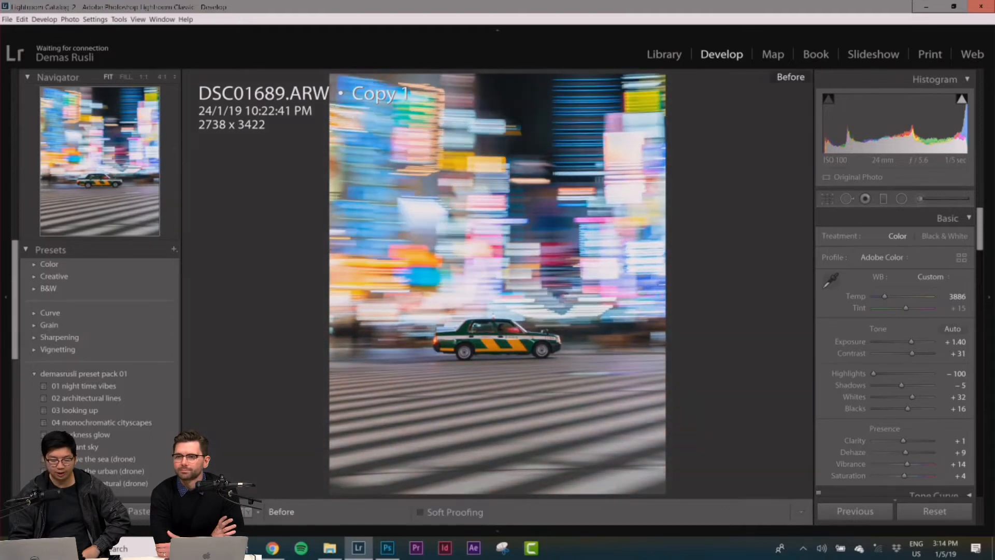
{"action": "key", "text": "backslash"}
{"action": "key", "text": "backslash"}
{"action": "key", "text": "backslash"}
{"action": "key", "text": "backslash"}
{"action": "key", "text": "backslash"}
{"action": "key", "text": "backslash"}
{"action": "key", "text": "backslash"}
{"action": "key", "text": "backslash"}
{"action": "key", "text": "backslash"}
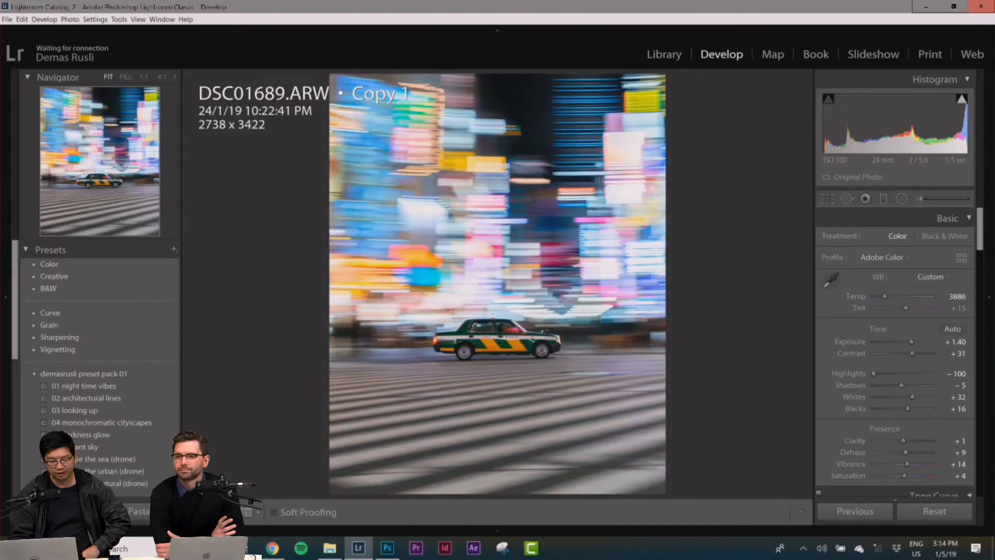
Step: Open the taxi photo for editing in Adobe Photoshop CC 2019 with the window maximized and the whole image in view
{"action": "right_click", "coordinate": [511, 226]}
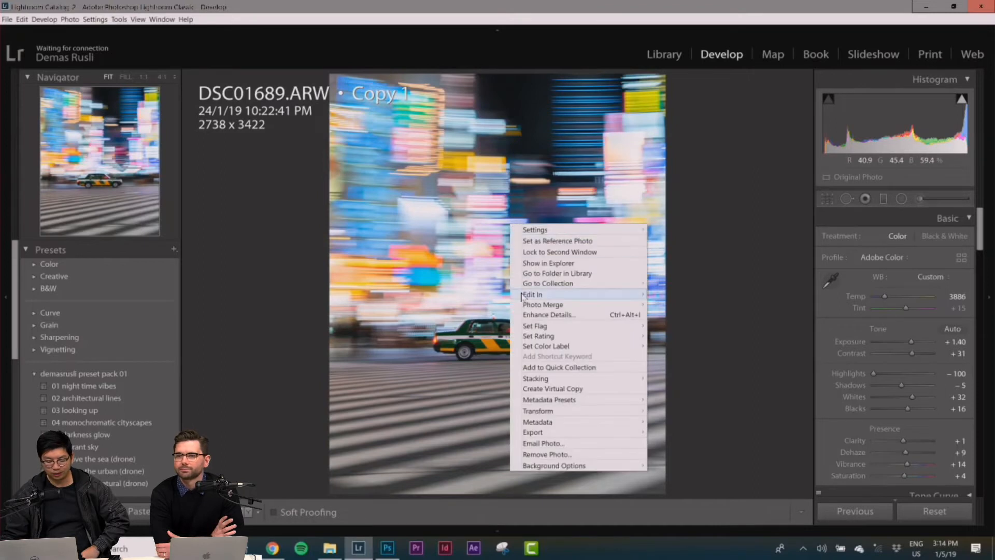
{"action": "mouse_move", "coordinate": [522, 295]}
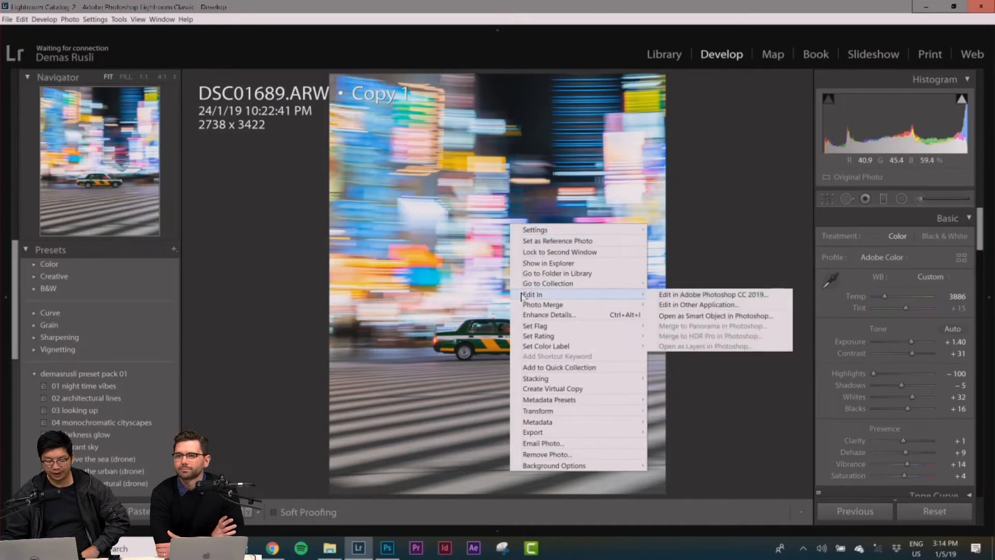
{"action": "left_click", "coordinate": [686, 295]}
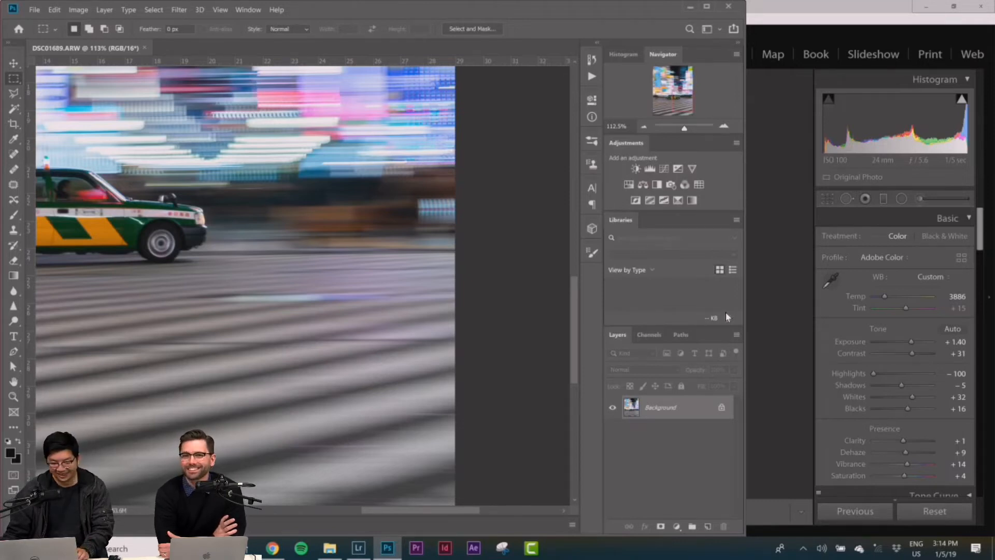
{"action": "left_click", "coordinate": [707, 7]}
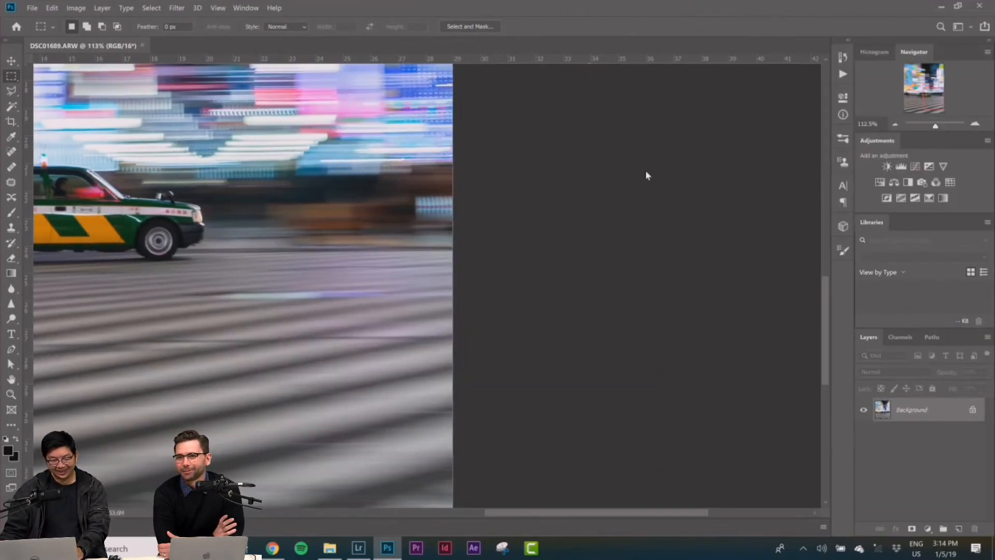
{"action": "key", "text": "ctrl+0"}
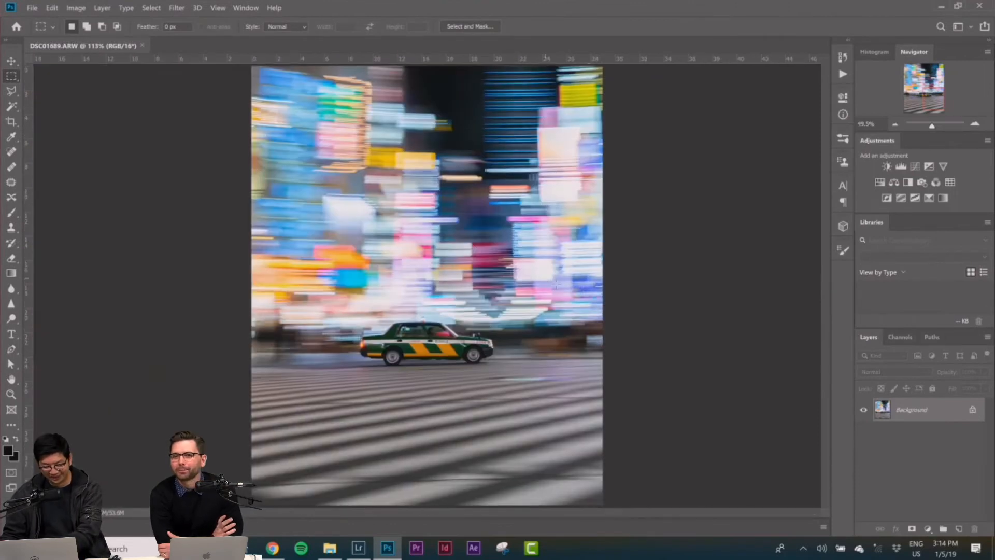
{"action": "key", "text": "ctrl+minus"}
{"action": "key", "text": "ctrl+plus"}
{"action": "key", "text": "ctrl+minus"}
{"action": "key", "text": "ctrl+plus"}
{"action": "key", "text": "ctrl+plus"}
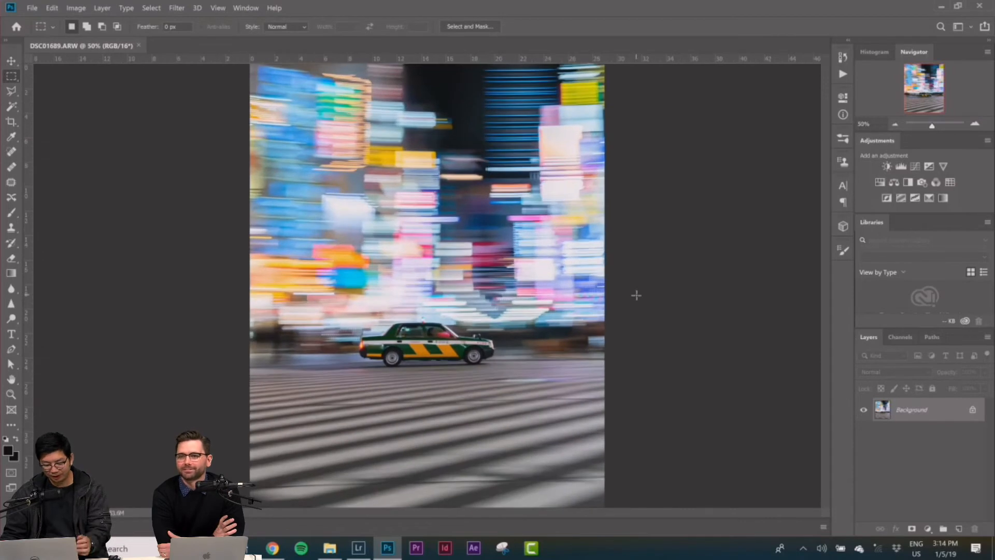
Step: Duplicate the Background layer as "Background copy" in the same document
{"action": "right_click", "coordinate": [887, 414]}
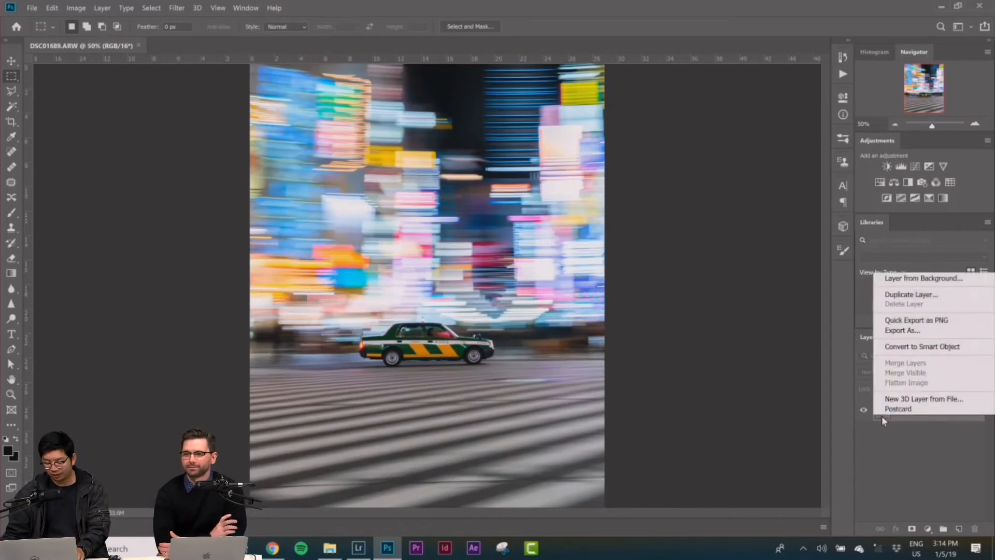
{"action": "left_click", "coordinate": [907, 293]}
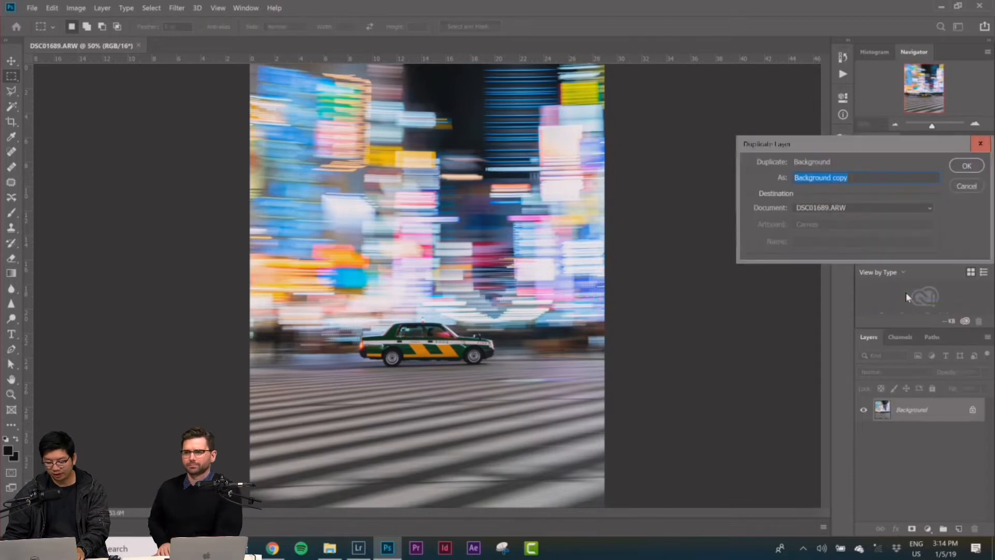
{"action": "left_click", "coordinate": [965, 166]}
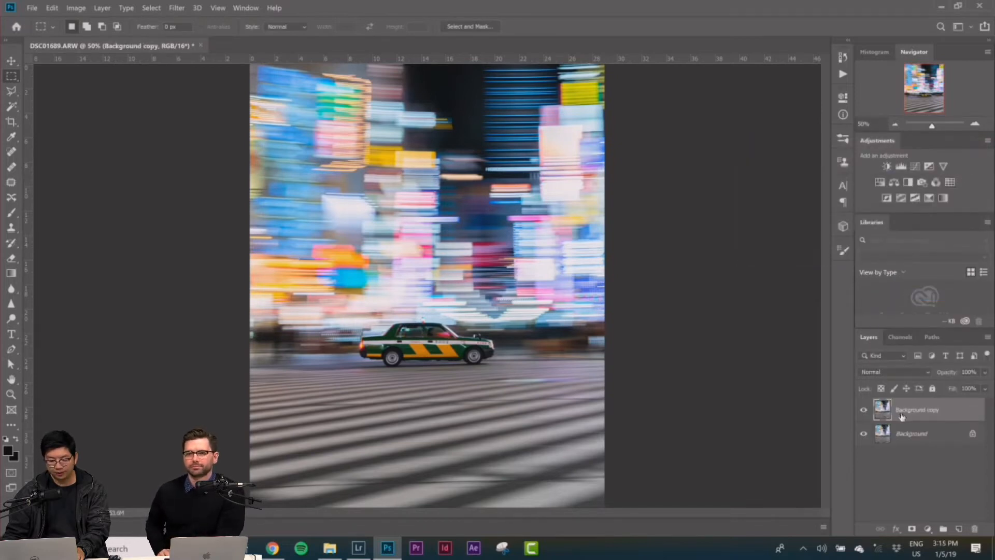
Step: Apply a Motion Blur filter to the Background copy layer with an angle of 0° and a distance of 1000 pixels
{"action": "left_click", "coordinate": [179, 13]}
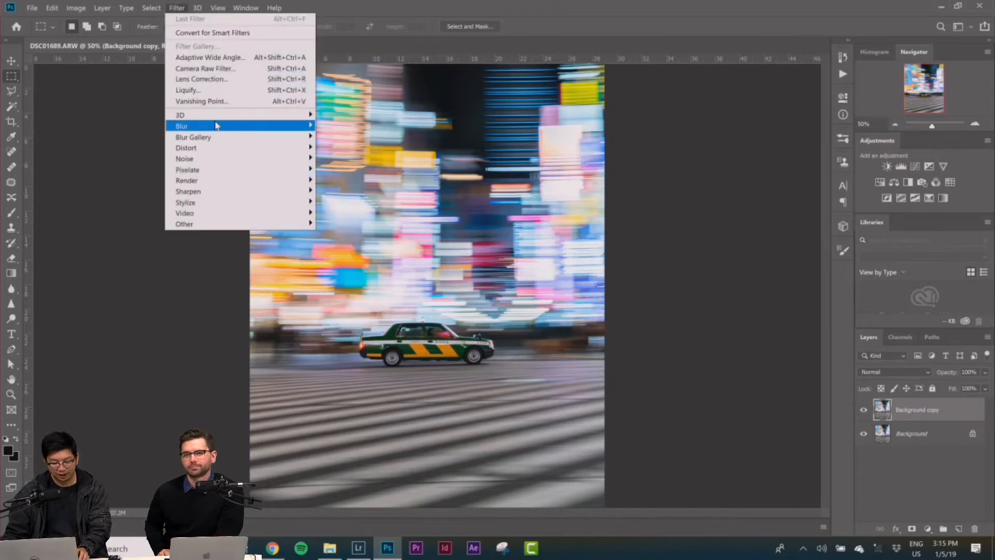
{"action": "mouse_move", "coordinate": [217, 126]}
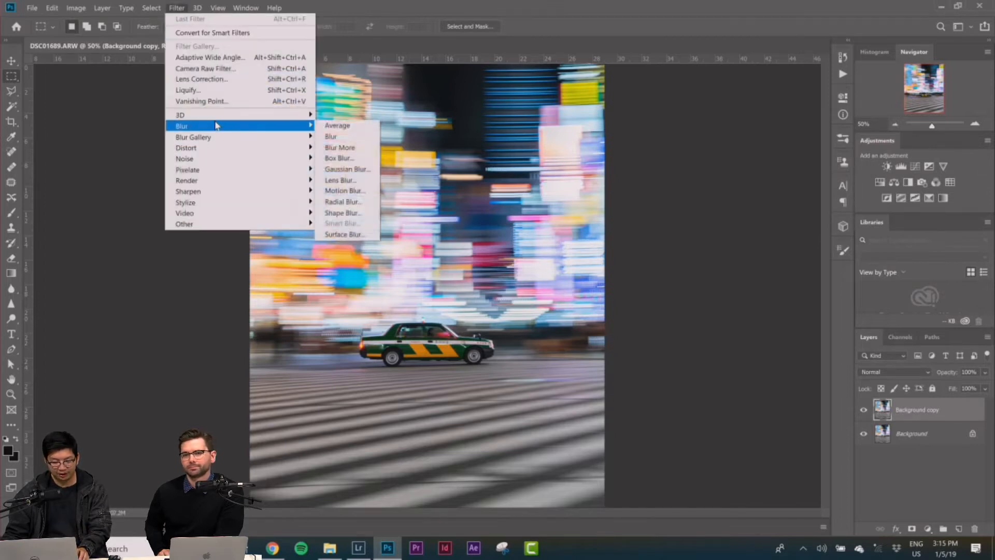
{"action": "left_click", "coordinate": [351, 196]}
{"action": "left_click_drag", "start_coordinate": [499, 98], "coordinate": [187, 102]}
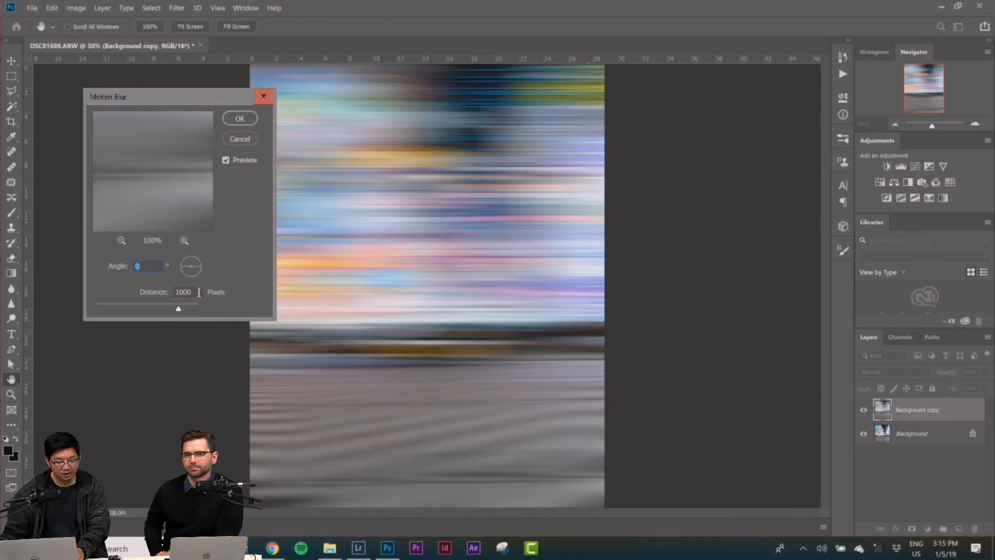
{"action": "mouse_move", "coordinate": [197, 266]}
{"action": "left_mouse_down"}
{"action": "mouse_move", "coordinate": [198, 278]}
{"action": "mouse_move", "coordinate": [199, 254]}
{"action": "mouse_move", "coordinate": [200, 269]}
{"action": "left_mouse_up"}
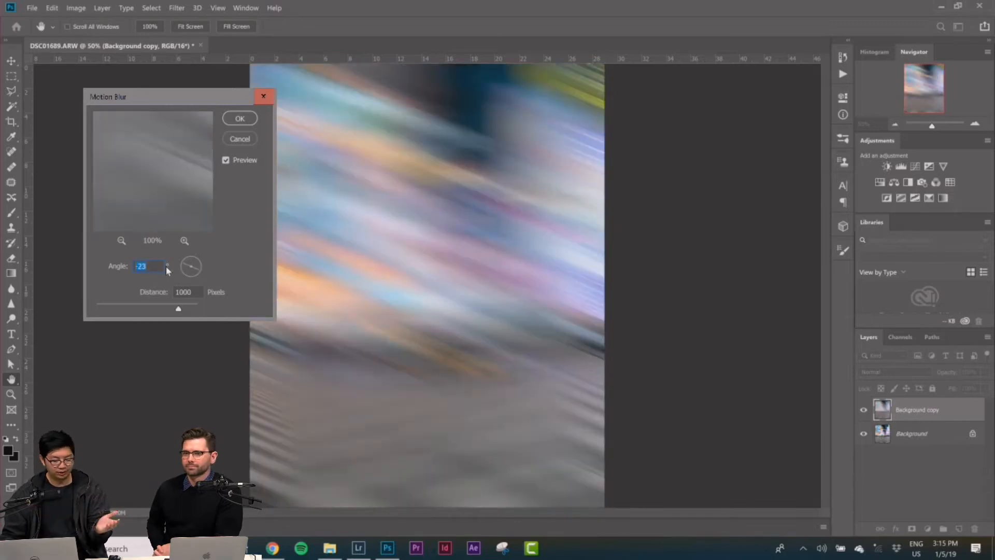
{"action": "type", "text": "0"}
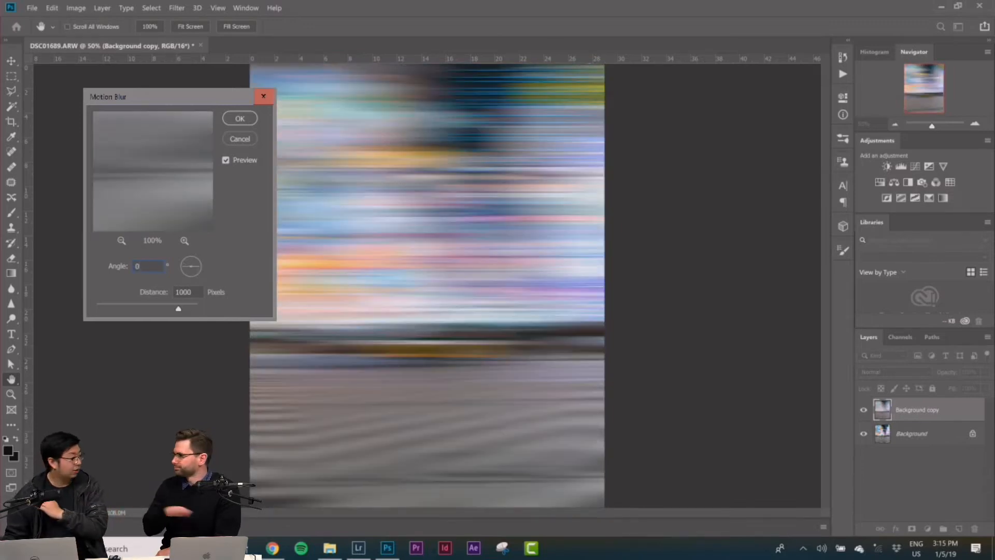
{"action": "left_click_drag", "start_coordinate": [176, 303], "coordinate": [213, 306]}
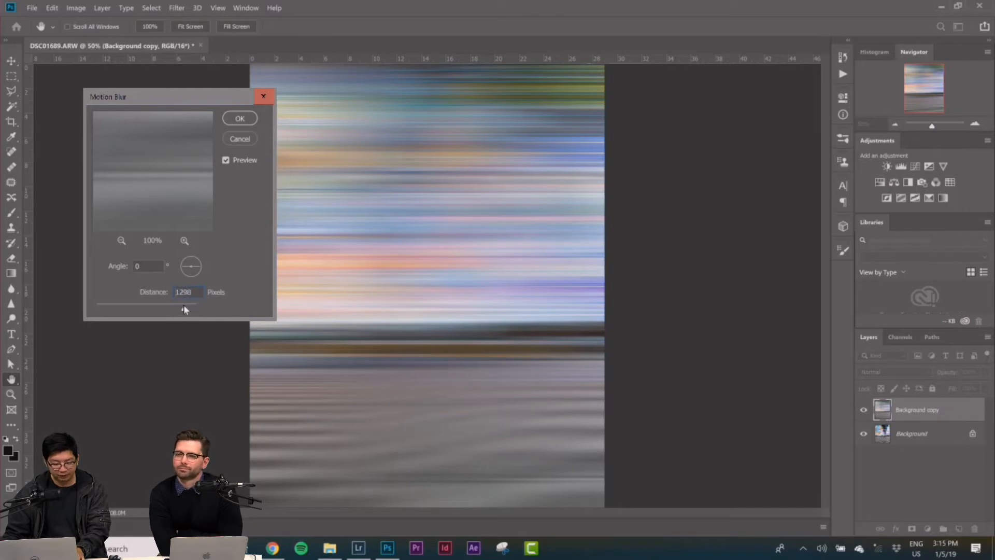
{"action": "left_click_drag", "start_coordinate": [182, 305], "coordinate": [181, 306]}
{"action": "type", "text": "1"}
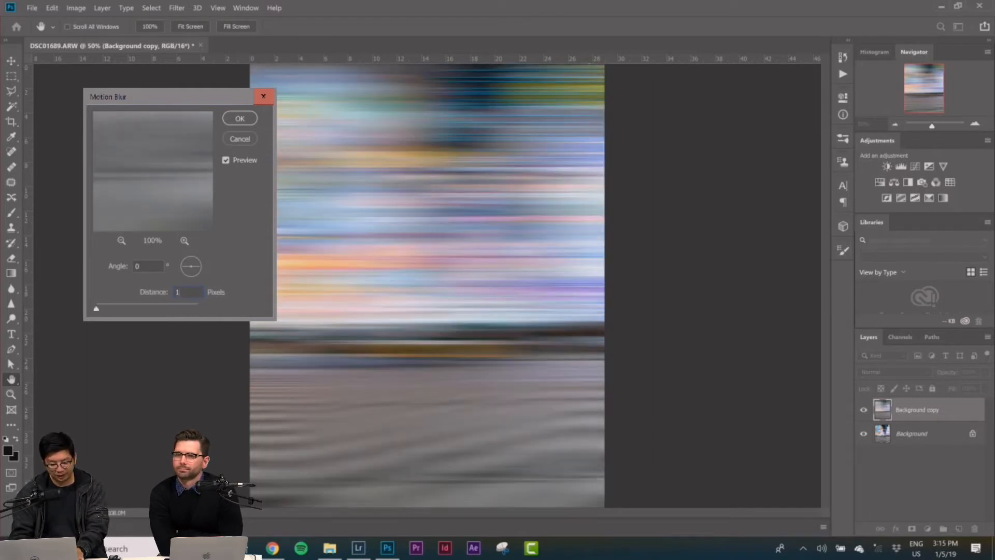
{"action": "type", "text": "000"}
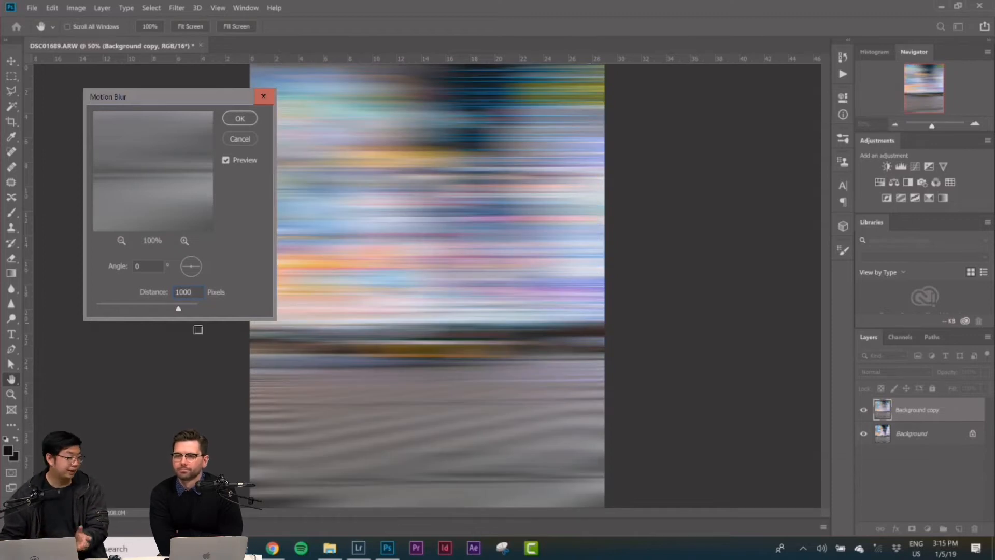
{"action": "left_click", "coordinate": [240, 119]}
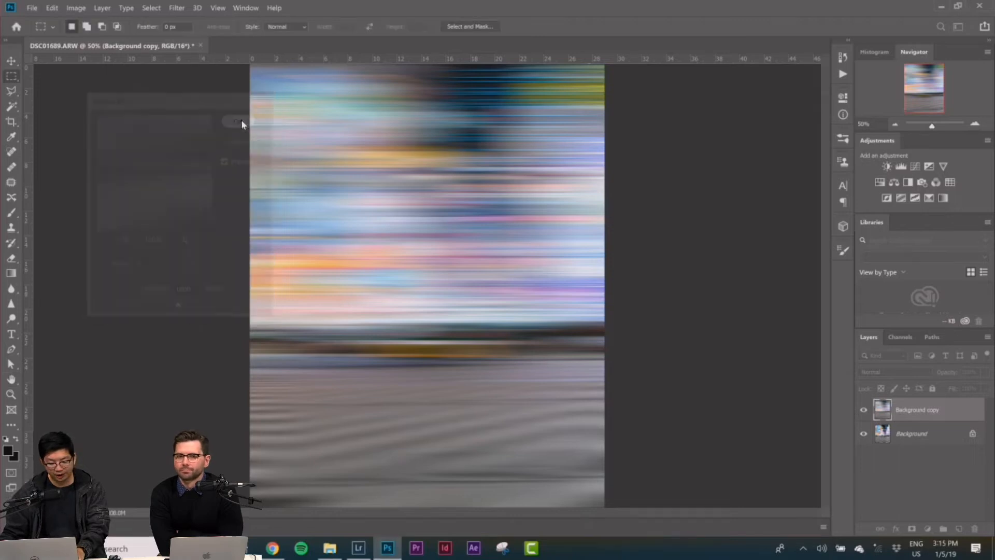
Step: Compare the image with and without the blurred Background copy layer by toggling its visibility
{"action": "left_click", "coordinate": [864, 409]}
{"action": "left_click", "coordinate": [864, 409]}
{"action": "left_click", "coordinate": [864, 409]}
{"action": "left_click", "coordinate": [863, 411]}
{"action": "left_click", "coordinate": [863, 412]}
{"action": "left_click", "coordinate": [863, 412]}
{"action": "left_click", "coordinate": [863, 412]}
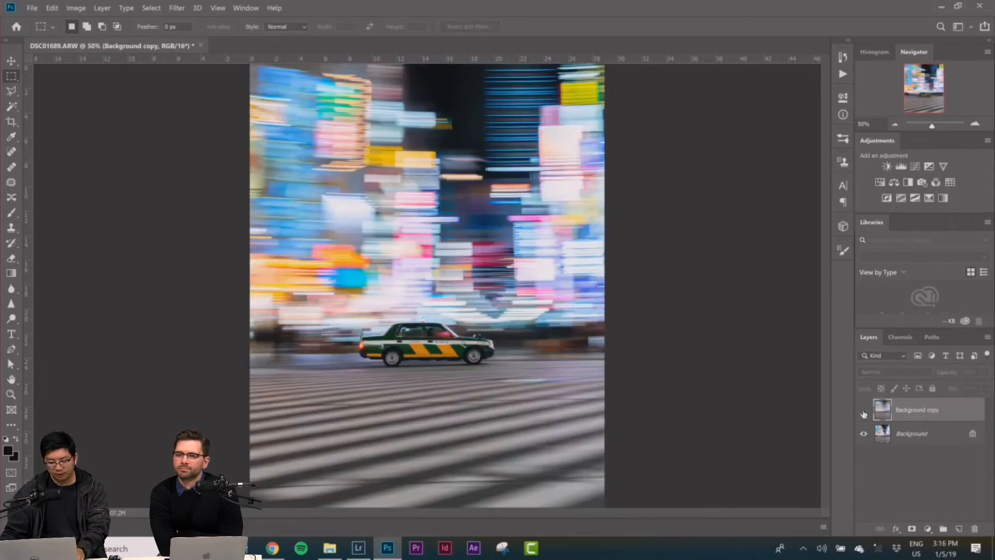
{"action": "left_click", "coordinate": [863, 413]}
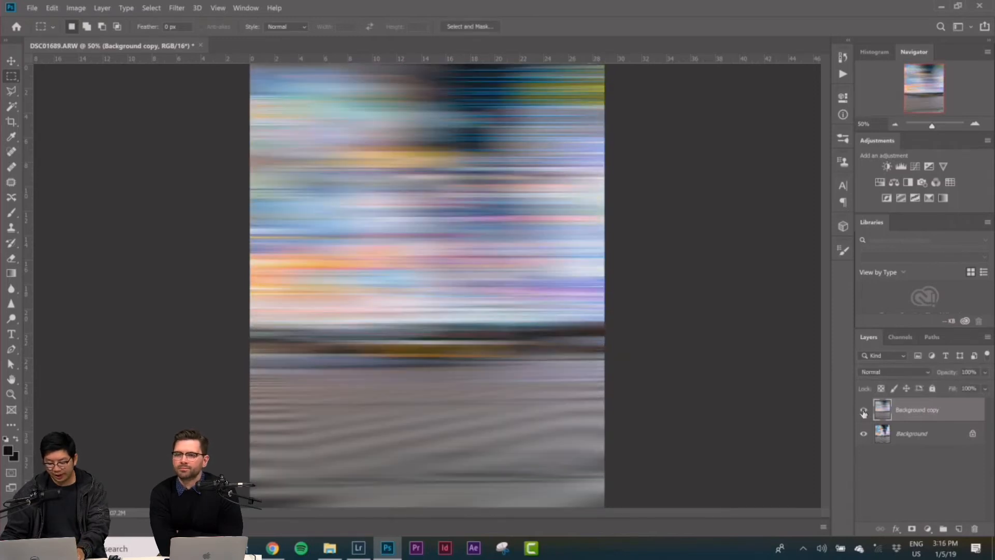
Step: Add a layer mask to the Background copy layer and fill it with black (000000) using the Paint Bucket tool
{"action": "left_click", "coordinate": [911, 529]}
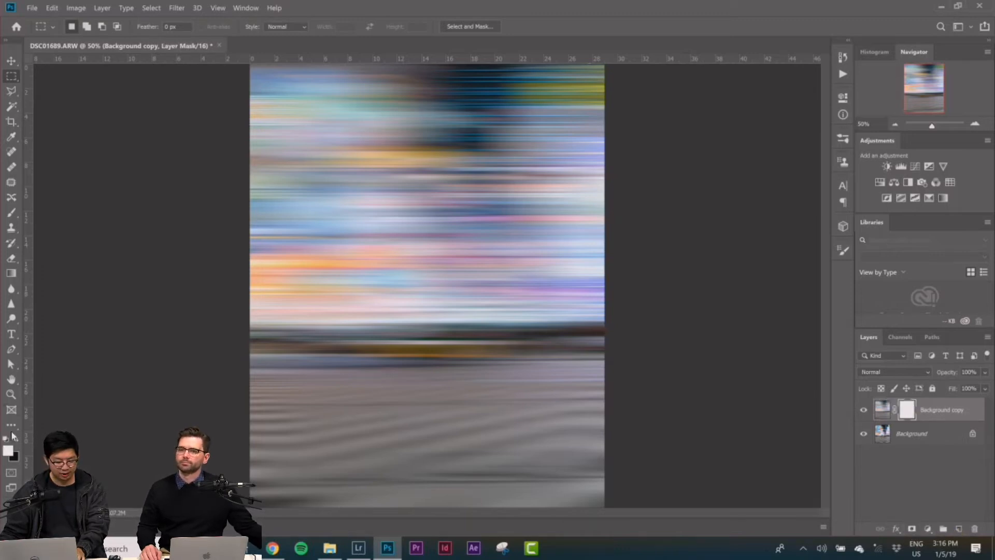
{"action": "left_click", "coordinate": [7, 450]}
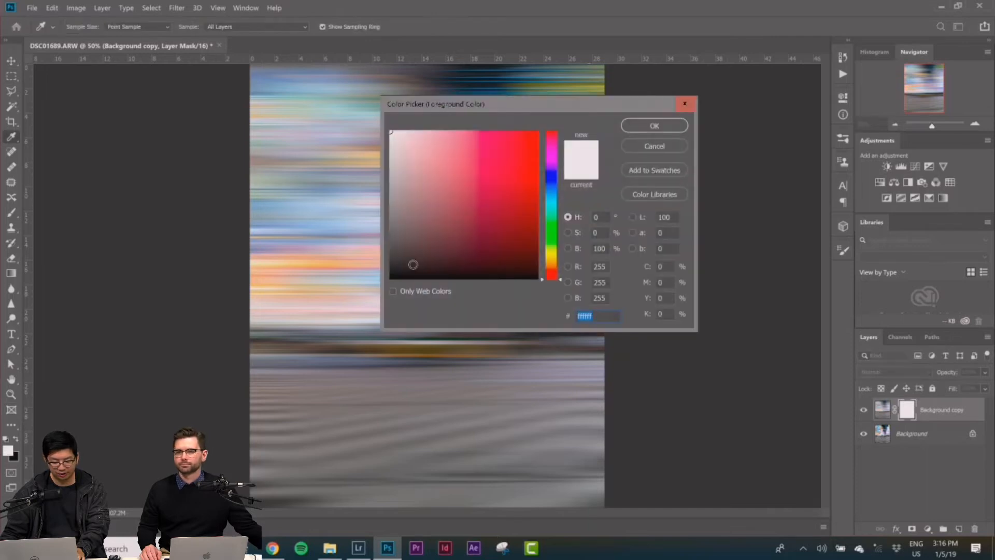
{"action": "type", "text": "000000"}
{"action": "left_click", "coordinate": [654, 125]}
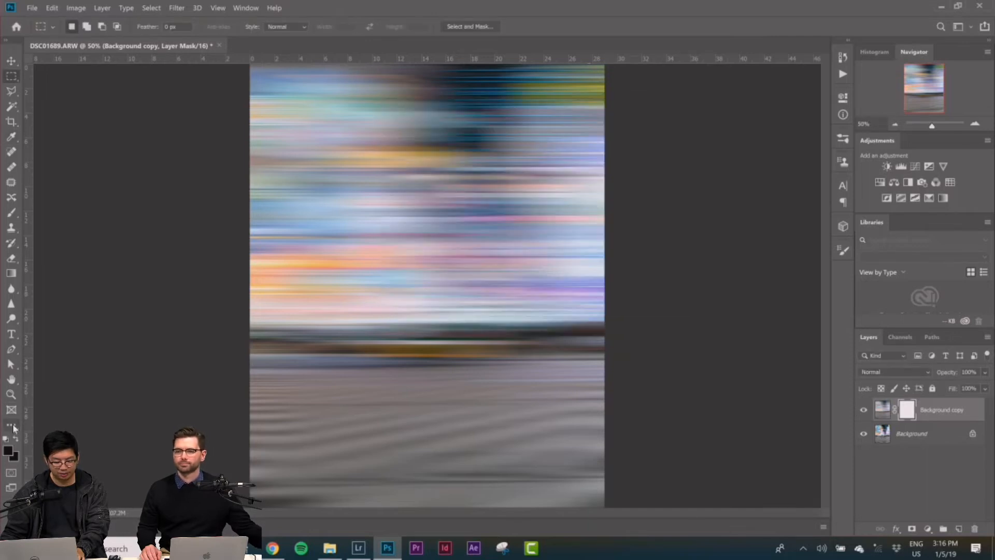
{"action": "left_click", "coordinate": [11, 425]}
{"action": "left_click", "coordinate": [355, 229]}
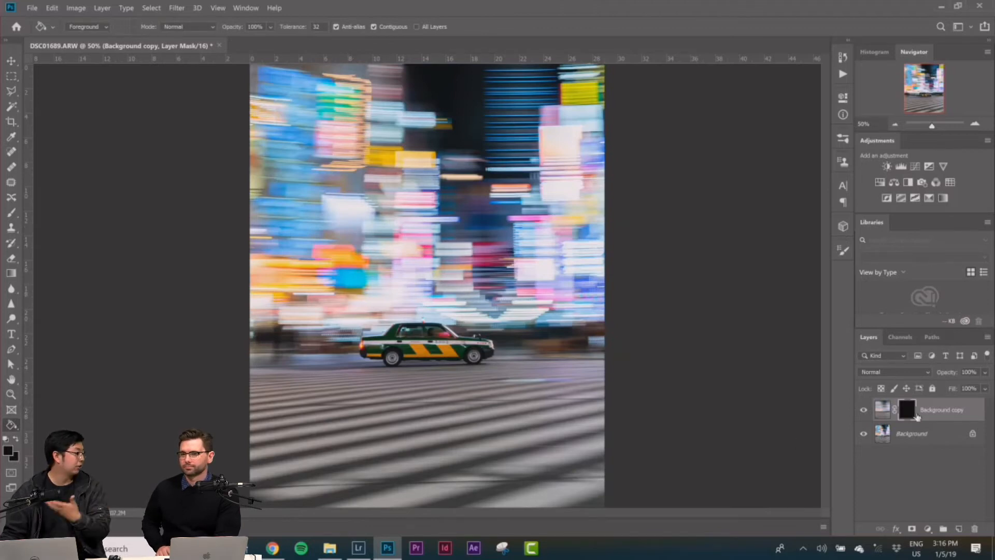
Step: Paint white (ffffff) over the city lights above the taxi on the Background copy mask using a soft 1102 px brush with 0% hardness
{"action": "left_click", "coordinate": [12, 79]}
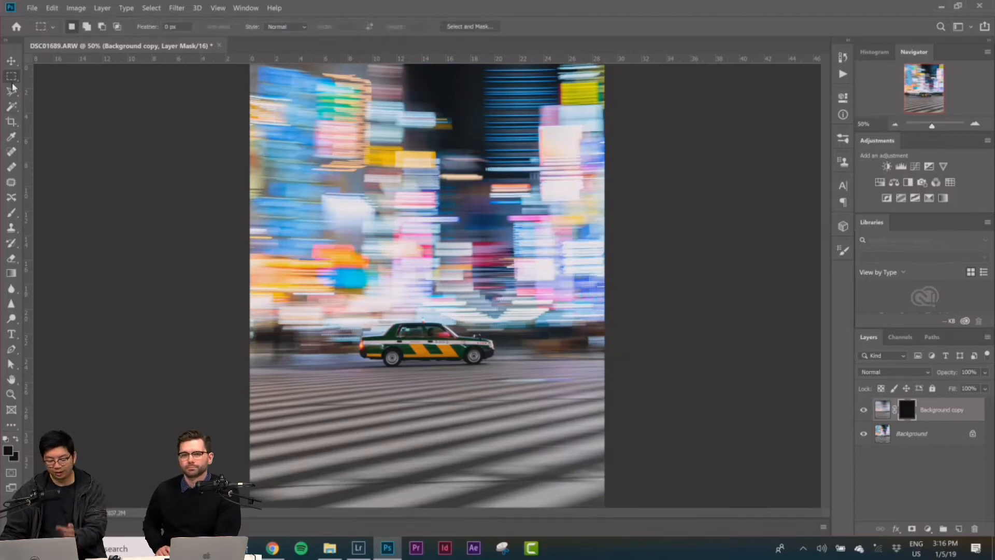
{"action": "left_click", "coordinate": [11, 212]}
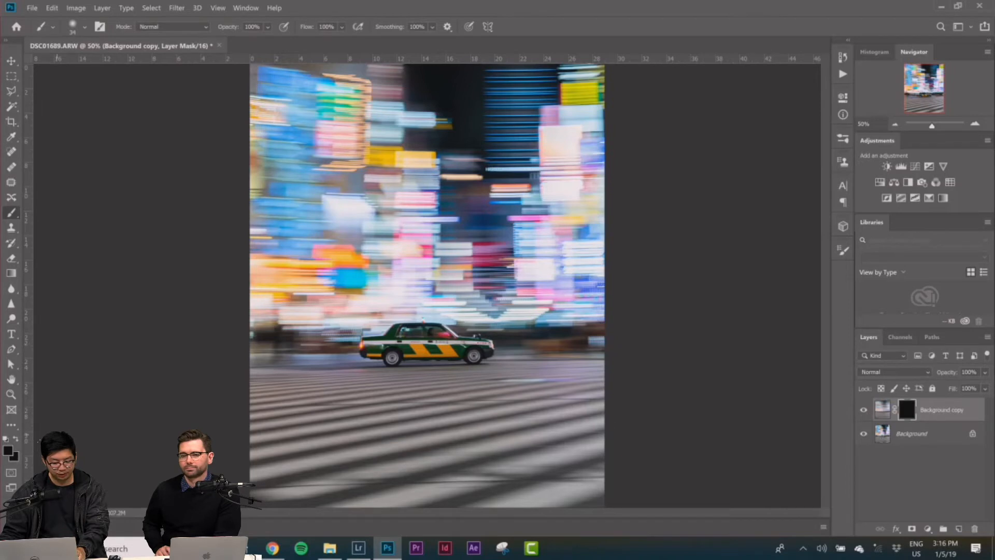
{"action": "left_click", "coordinate": [8, 451]}
{"action": "left_click", "coordinate": [391, 132]}
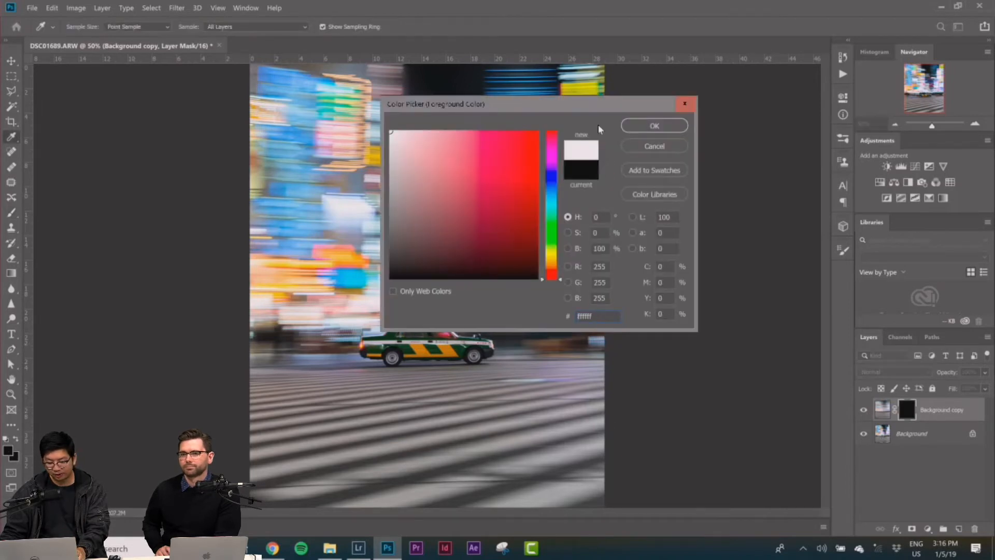
{"action": "left_click", "coordinate": [654, 126]}
{"action": "right_click", "coordinate": [398, 162]}
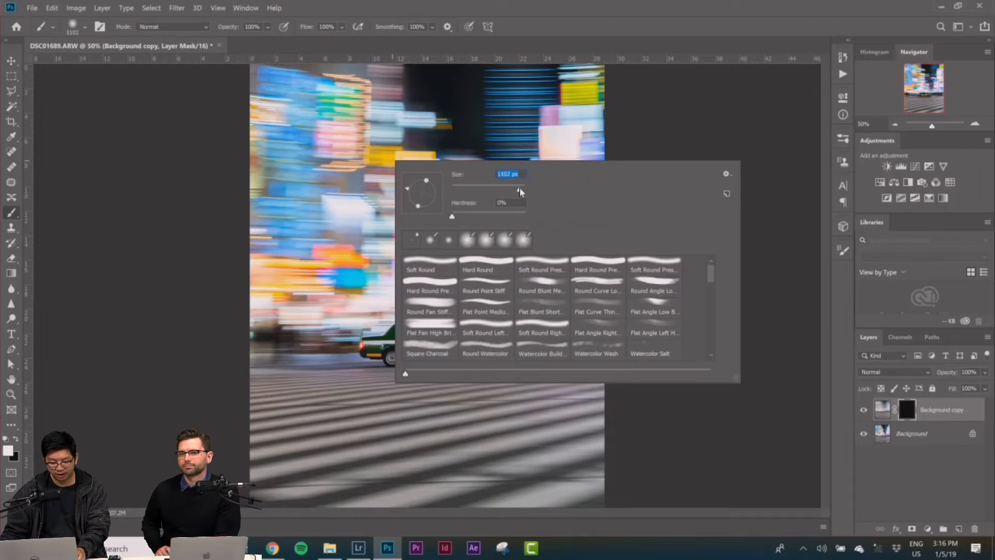
{"action": "key", "text": "Return"}
{"action": "mouse_move", "coordinate": [221, 110]}
{"action": "left_mouse_down"}
{"action": "mouse_move", "coordinate": [229, 90]}
{"action": "mouse_move", "coordinate": [688, 97]}
{"action": "left_mouse_up"}
{"action": "mouse_move", "coordinate": [100, 121]}
{"action": "left_mouse_down"}
{"action": "mouse_move", "coordinate": [707, 126]}
{"action": "mouse_move", "coordinate": [286, 114]}
{"action": "mouse_move", "coordinate": [120, 114]}
{"action": "mouse_move", "coordinate": [424, 133]}
{"action": "mouse_move", "coordinate": [731, 136]}
{"action": "left_mouse_up"}
{"action": "left_click_drag", "start_coordinate": [167, 151], "coordinate": [666, 173]}
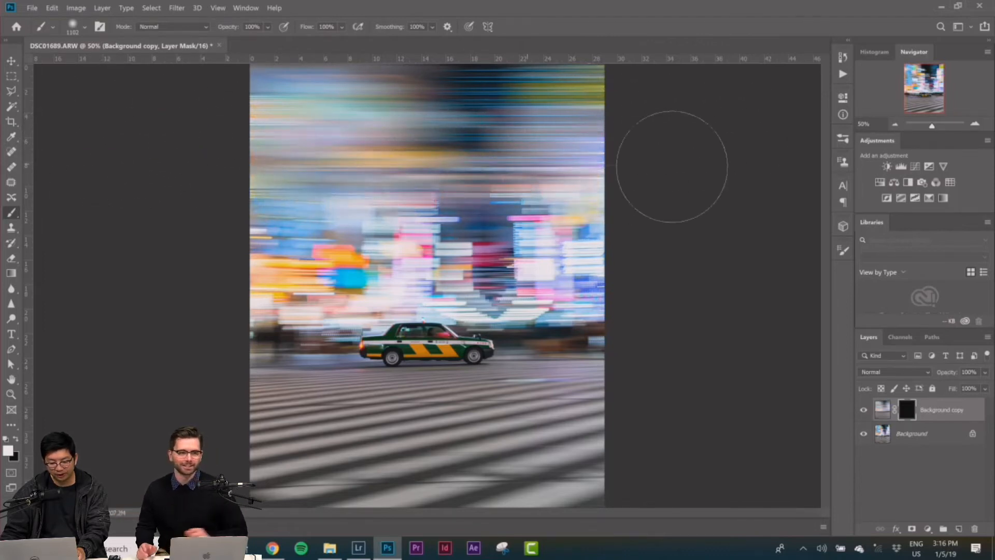
{"action": "mouse_move", "coordinate": [578, 168]}
{"action": "left_mouse_down"}
{"action": "mouse_move", "coordinate": [89, 173]}
{"action": "mouse_move", "coordinate": [738, 188]}
{"action": "mouse_move", "coordinate": [111, 200]}
{"action": "mouse_move", "coordinate": [550, 221]}
{"action": "mouse_move", "coordinate": [689, 215]}
{"action": "mouse_move", "coordinate": [59, 213]}
{"action": "mouse_move", "coordinate": [649, 222]}
{"action": "mouse_move", "coordinate": [145, 133]}
{"action": "mouse_move", "coordinate": [641, 129]}
{"action": "mouse_move", "coordinate": [596, 125]}
{"action": "left_mouse_up"}
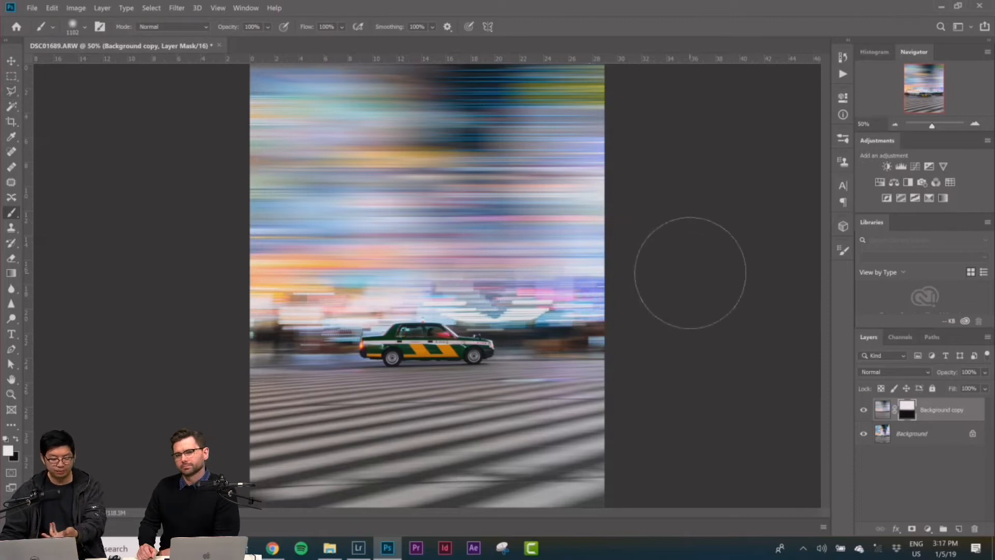
Step: Outline the whole taxi, including roof light, mirror and wheels, as a closed selection with the Polygonal Lasso tool
{"action": "left_click", "coordinate": [11, 91]}
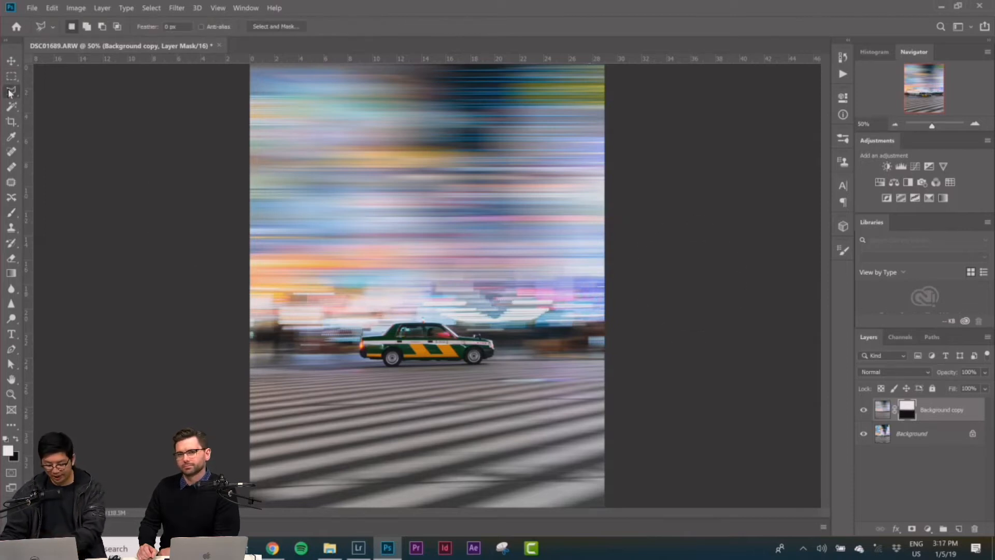
{"action": "key", "text": "ctrl+plus"}
{"action": "scroll", "coordinate": [303, 258], "scroll_direction": "down", "scroll_amount": 2}
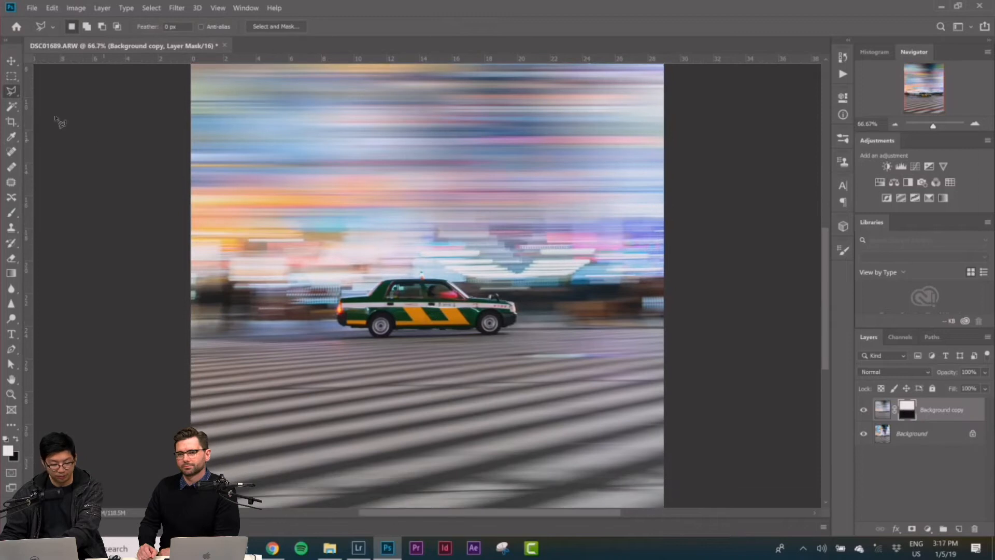
{"action": "key", "text": "ctrl+plus"}
{"action": "key", "text": "ctrl+plus"}
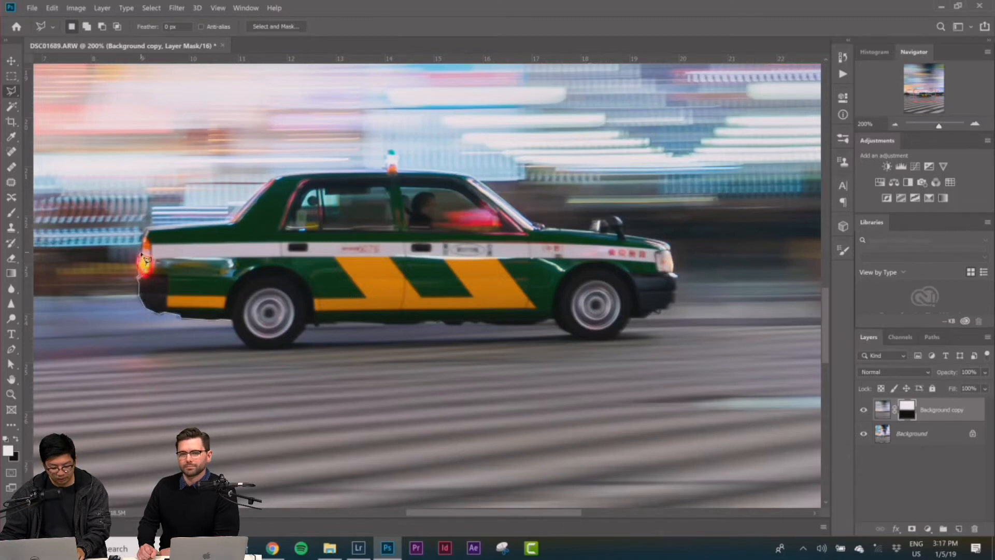
{"action": "left_click", "coordinate": [228, 222]}
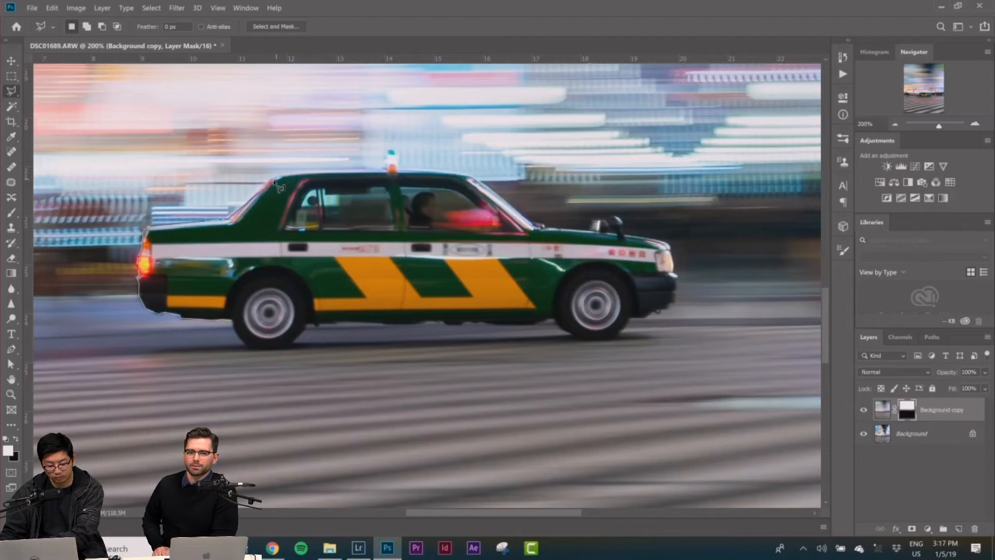
{"action": "left_click", "coordinate": [274, 178]}
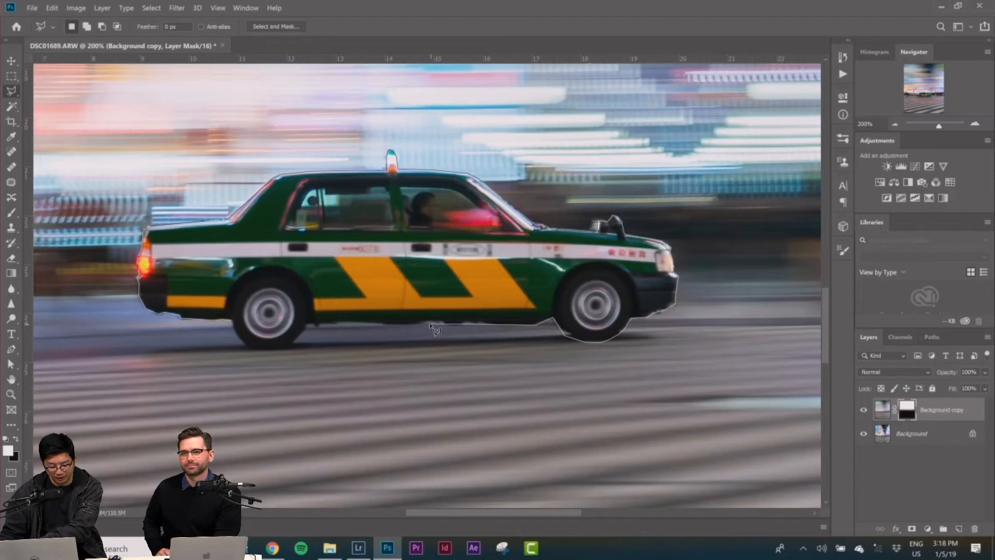
{"action": "left_click", "coordinate": [308, 326]}
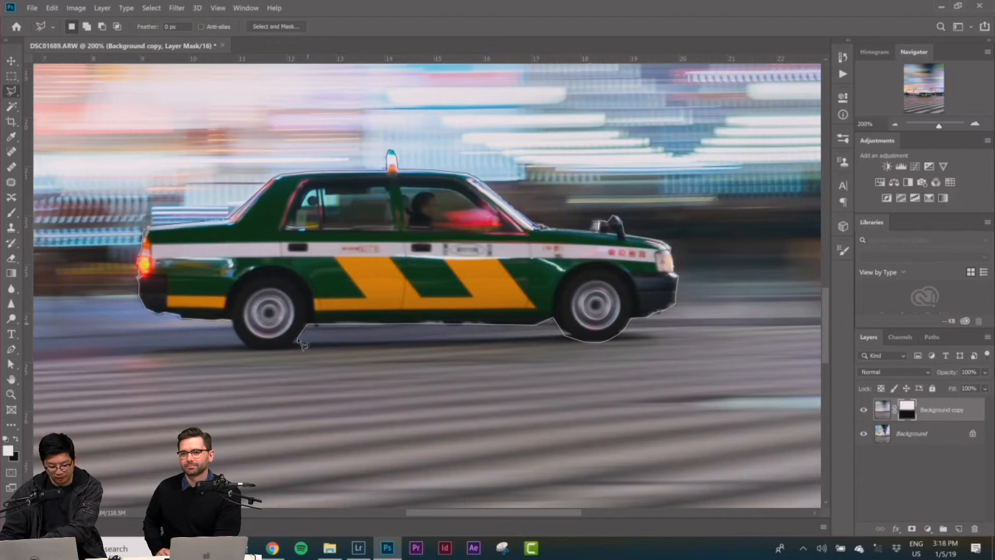
{"action": "left_click", "coordinate": [239, 328]}
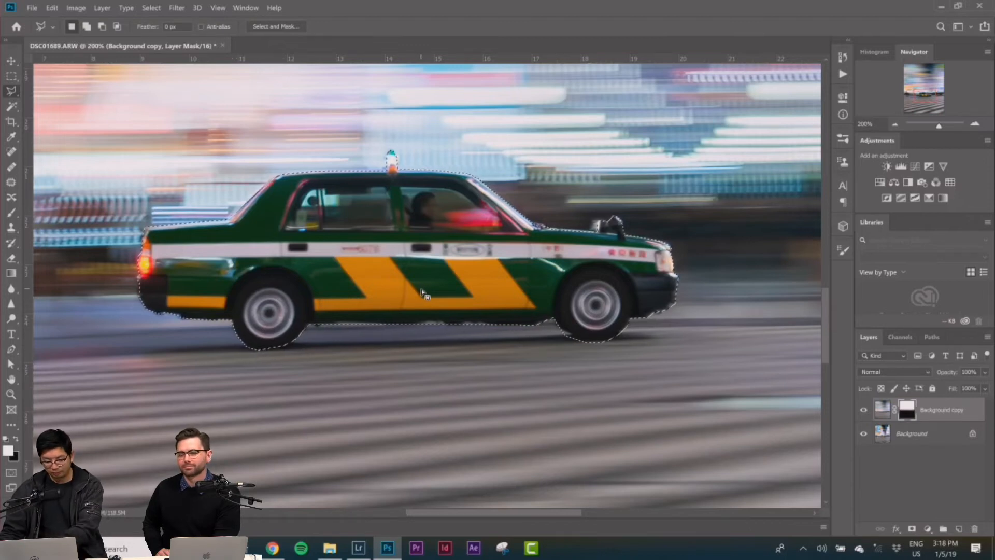
Step: Copy the selected taxi from the Background layer to a new layer and place it above Background copy
{"action": "key", "text": "ctrl+minus"}
{"action": "key", "text": "ctrl+plus"}
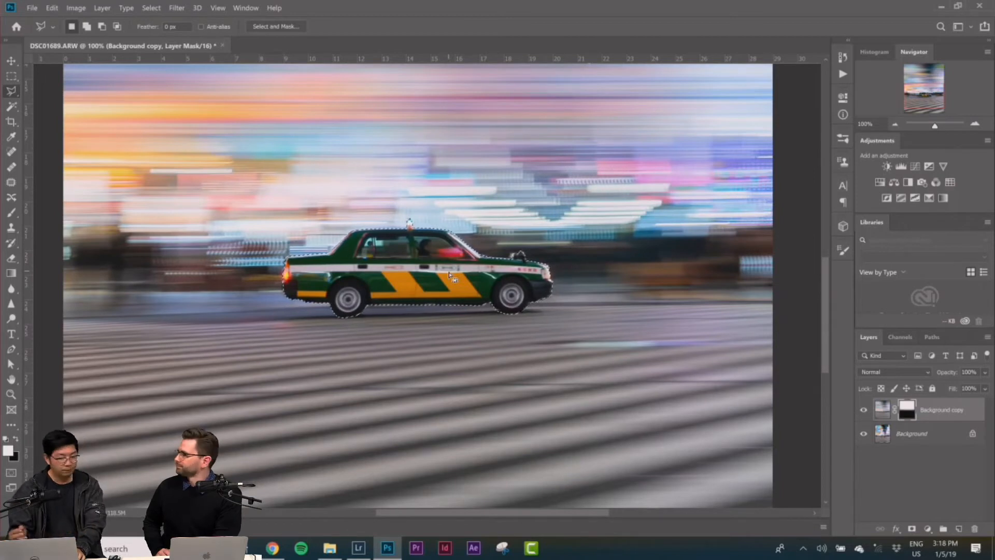
{"action": "left_click", "coordinate": [888, 446]}
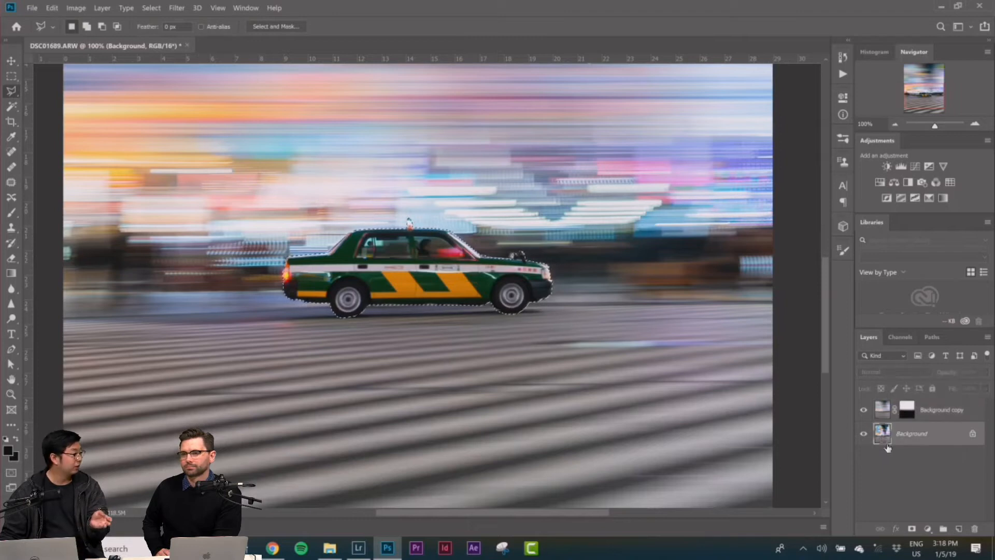
{"action": "right_click", "coordinate": [412, 273]}
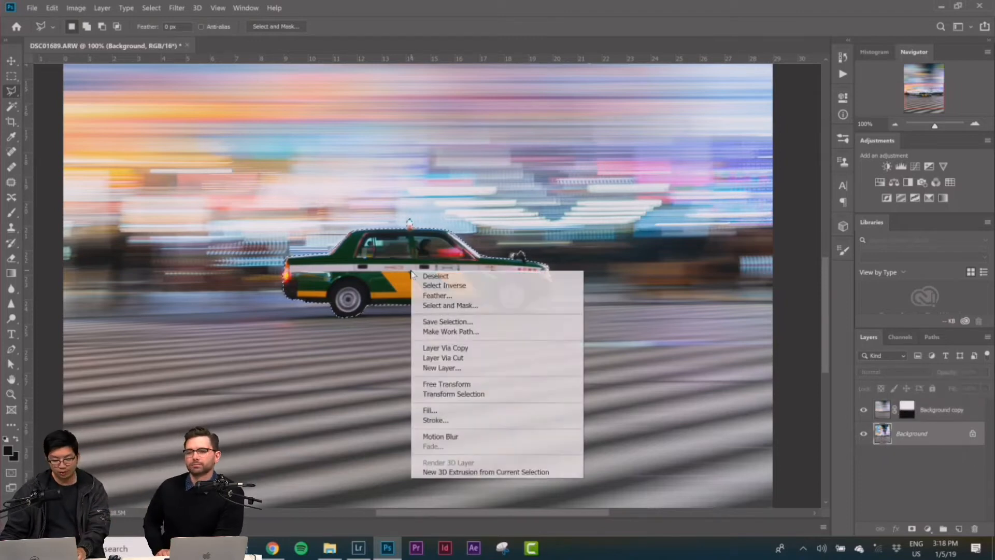
{"action": "left_click", "coordinate": [464, 351]}
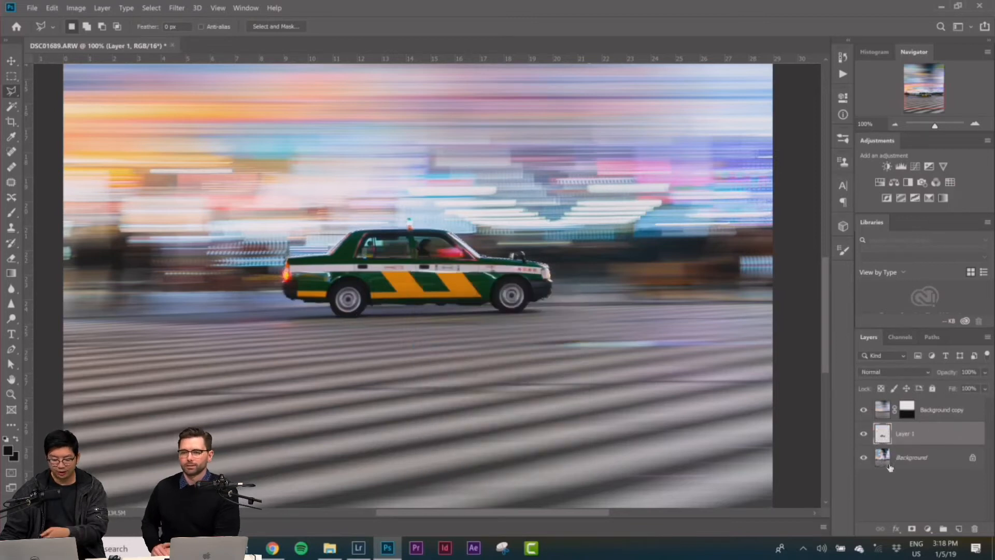
{"action": "left_click_drag", "start_coordinate": [897, 437], "coordinate": [894, 404]}
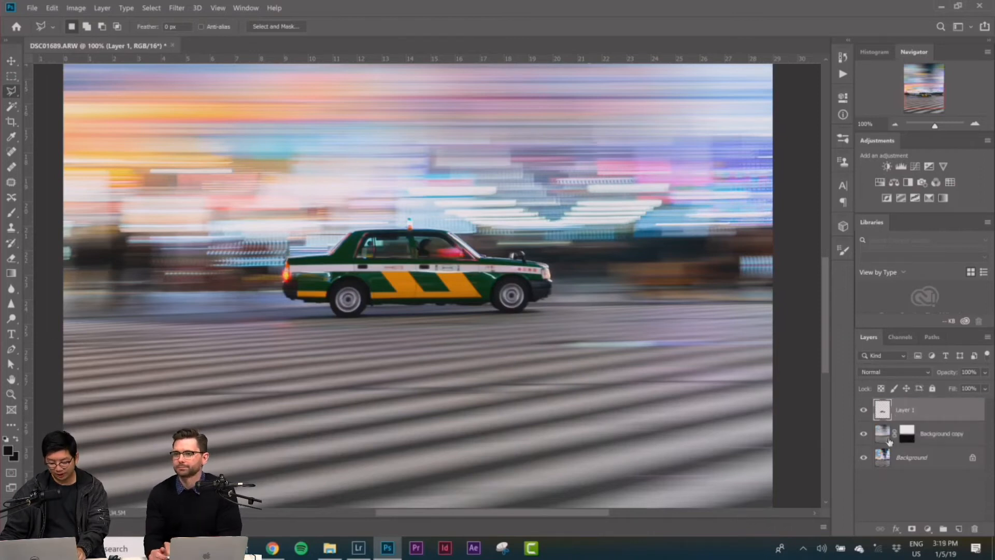
Step: Paint white on the Background copy mask over the background directly around and behind the taxi with a soft 495 px brush
{"action": "left_click", "coordinate": [907, 437]}
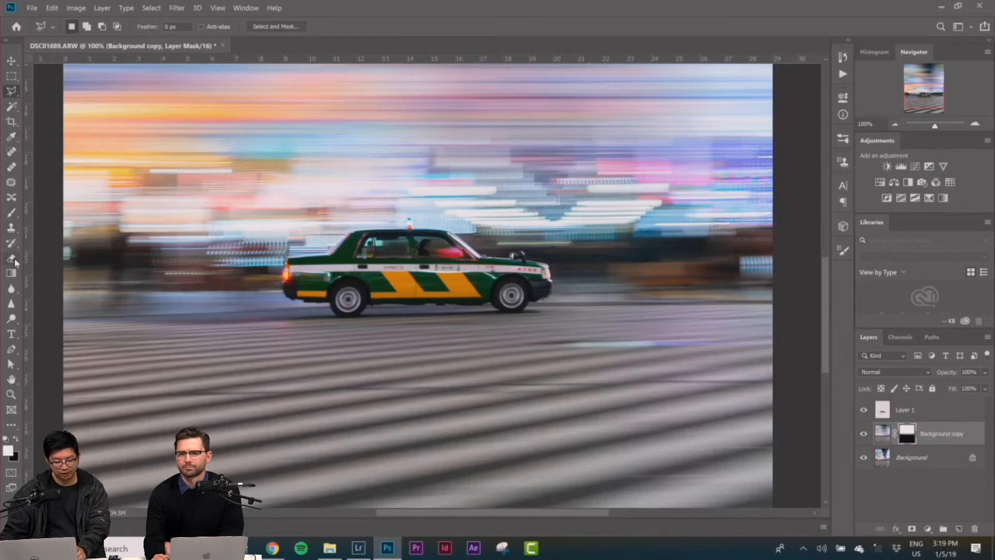
{"action": "key", "text": "b"}
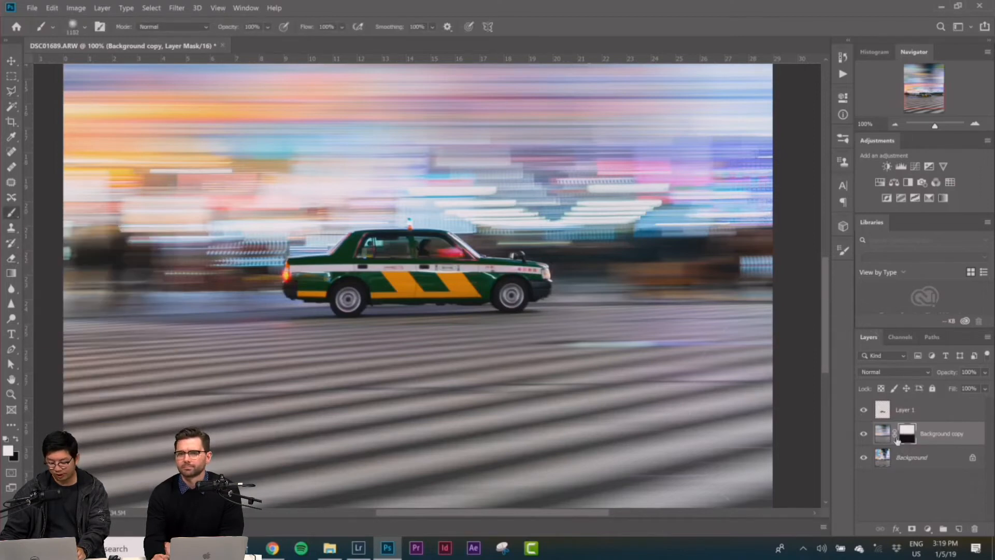
{"action": "right_click", "coordinate": [456, 267]}
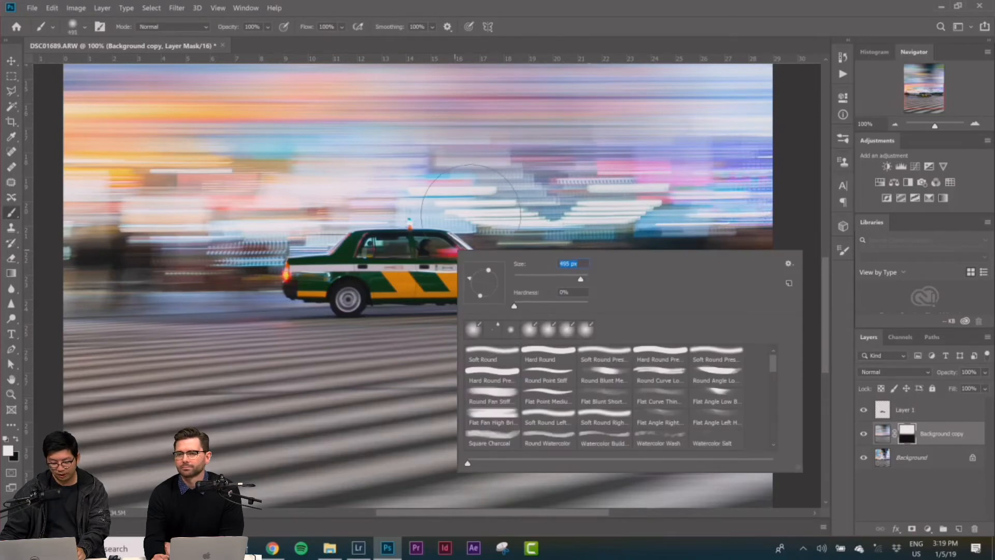
{"action": "key", "text": "Return"}
{"action": "left_click_drag", "start_coordinate": [257, 203], "coordinate": [668, 205]}
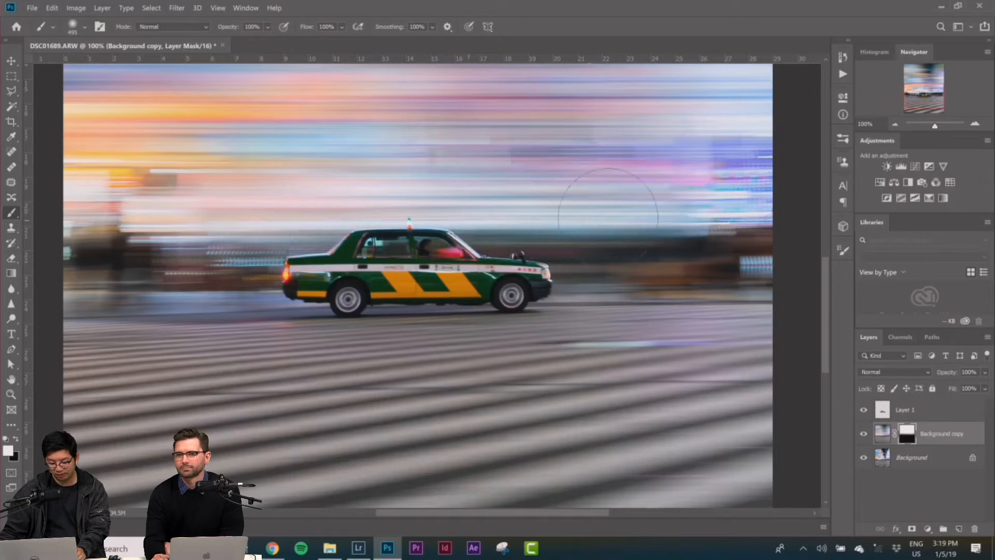
{"action": "left_click_drag", "start_coordinate": [828, 222], "coordinate": [560, 215]}
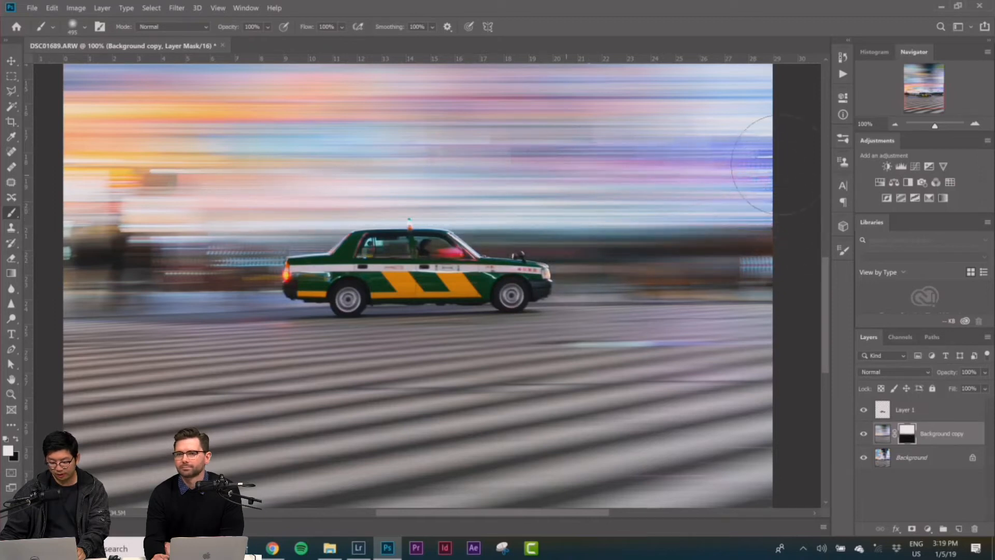
{"action": "mouse_move", "coordinate": [24, 203]}
{"action": "left_mouse_down"}
{"action": "mouse_move", "coordinate": [397, 223]}
{"action": "mouse_move", "coordinate": [38, 247]}
{"action": "mouse_move", "coordinate": [281, 249]}
{"action": "left_mouse_up"}
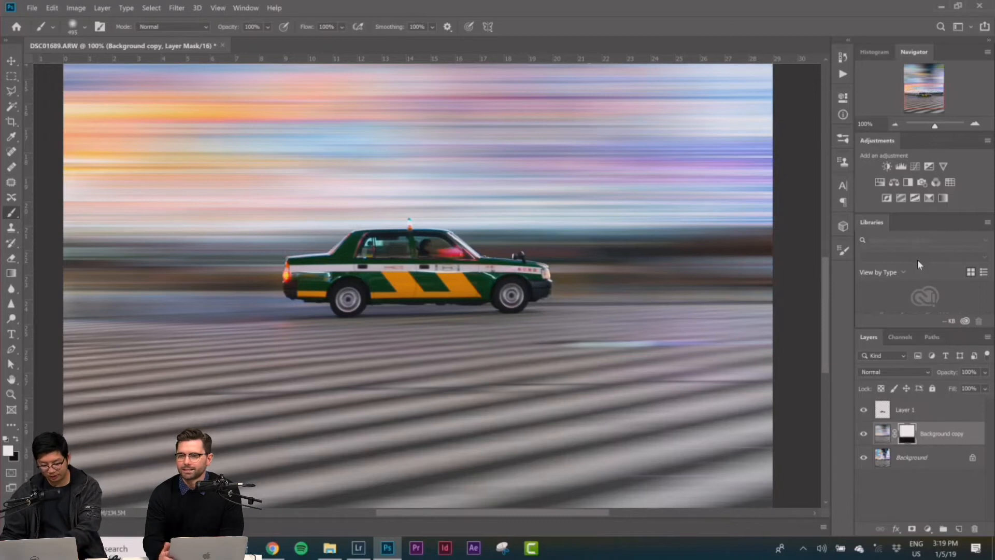
Step: Try painting white over the crosswalk on the Background copy mask, and undo the stroke
{"action": "key", "text": "ctrl+minus"}
{"action": "key", "text": "ctrl+minus"}
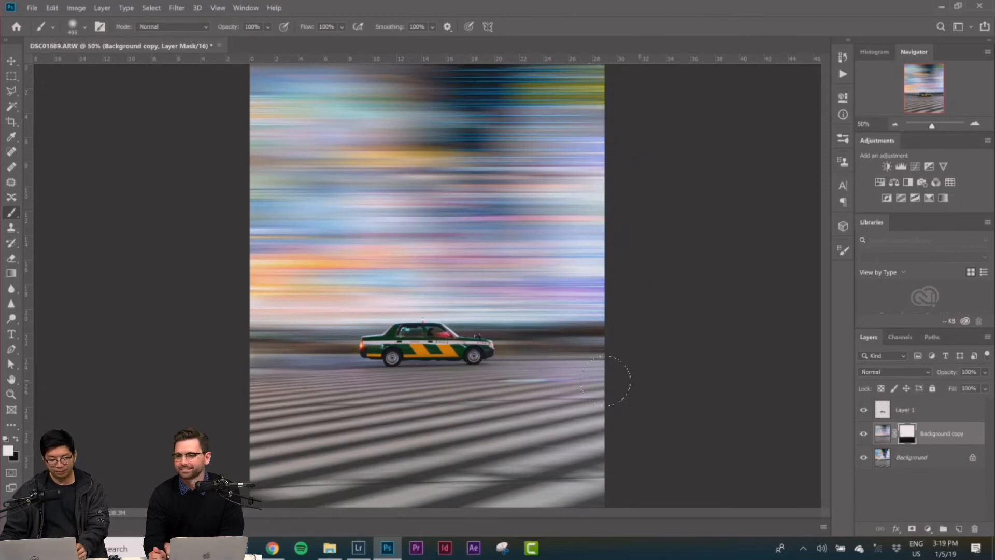
{"action": "mouse_move", "coordinate": [709, 413]}
{"action": "left_mouse_down"}
{"action": "mouse_move", "coordinate": [185, 415]}
{"action": "mouse_move", "coordinate": [120, 429]}
{"action": "left_mouse_up"}
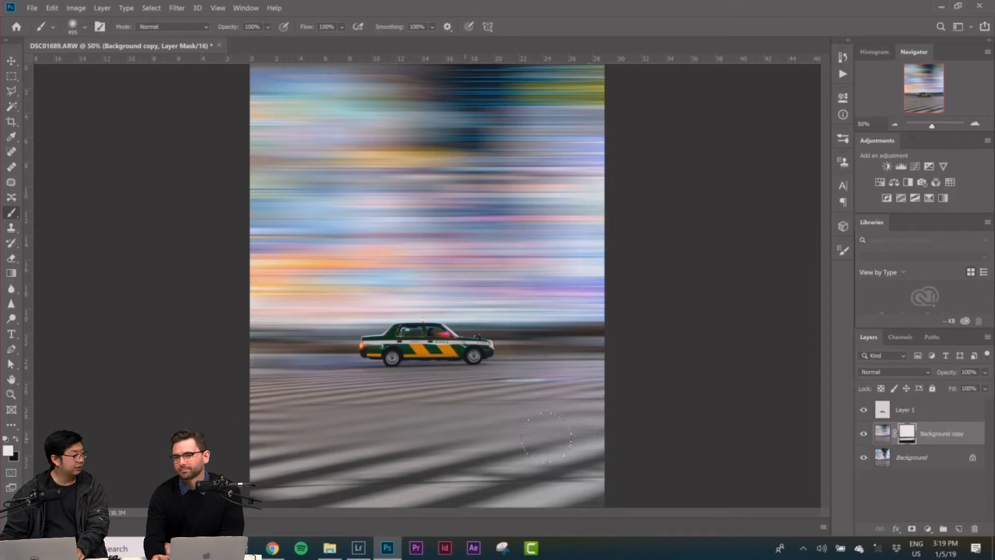
{"action": "key", "text": "ctrl+z"}
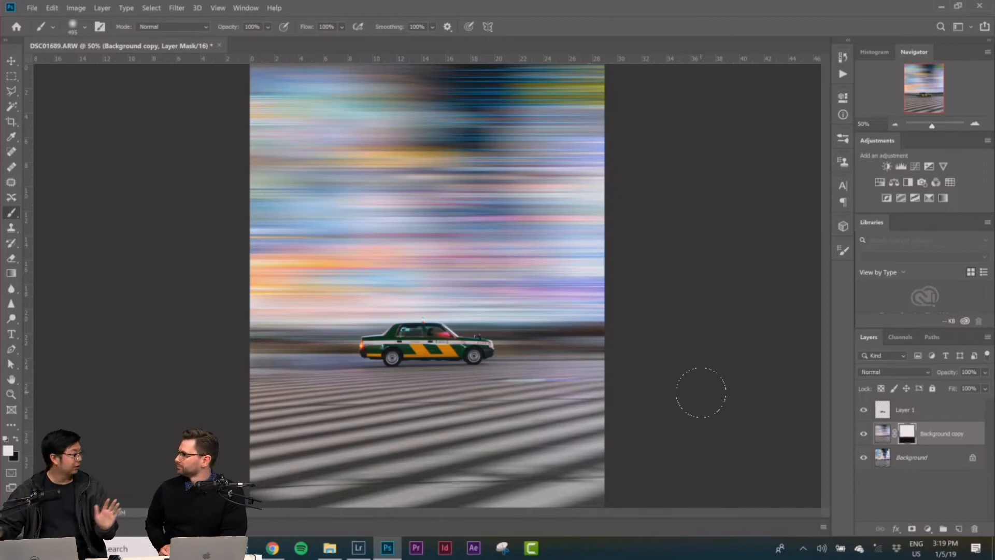
Step: Switch to Lightroom and copy the develop settings of DSC01689.ARW Copy 1, leaving out Crop
{"action": "left_click", "coordinate": [359, 548]}
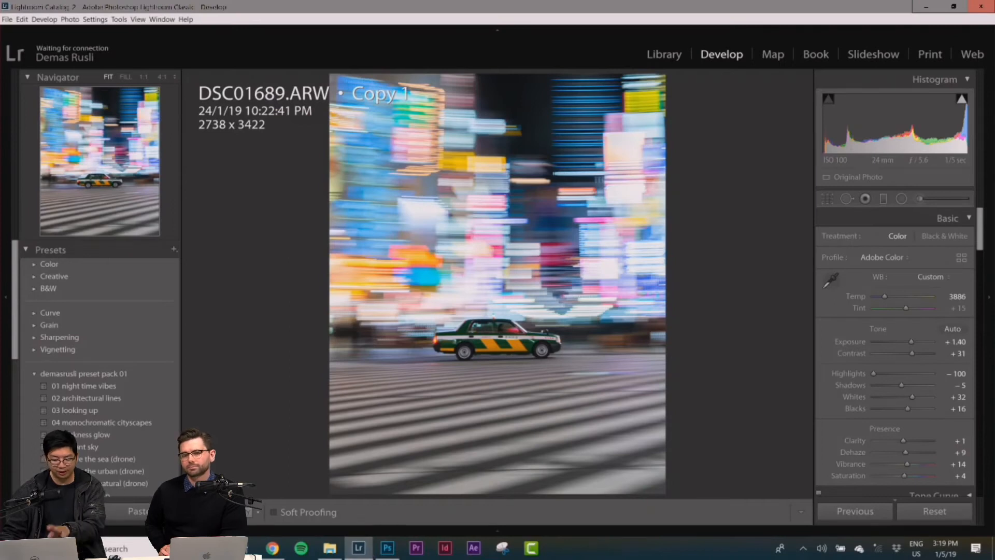
{"action": "key", "text": "ctrl+shift+c"}
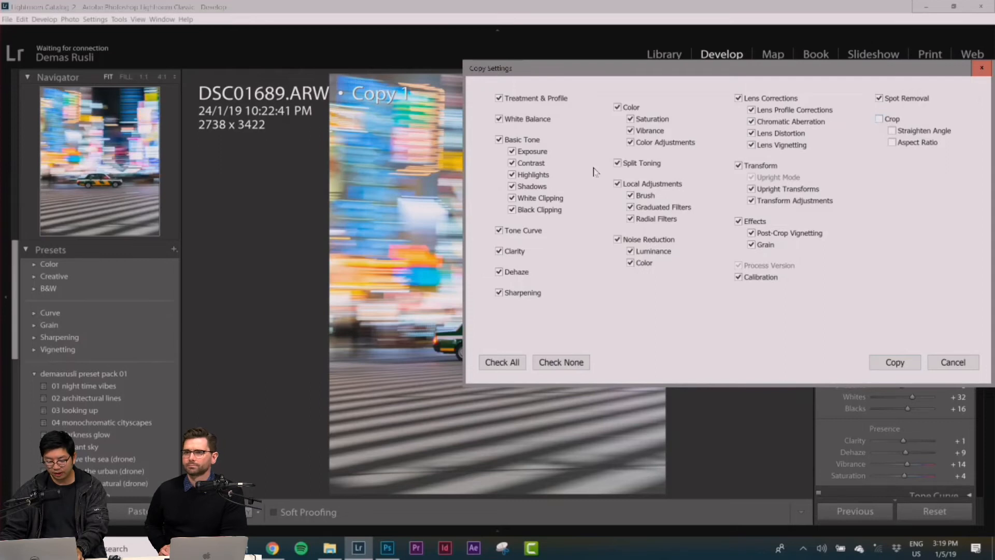
{"action": "left_click", "coordinate": [892, 363]}
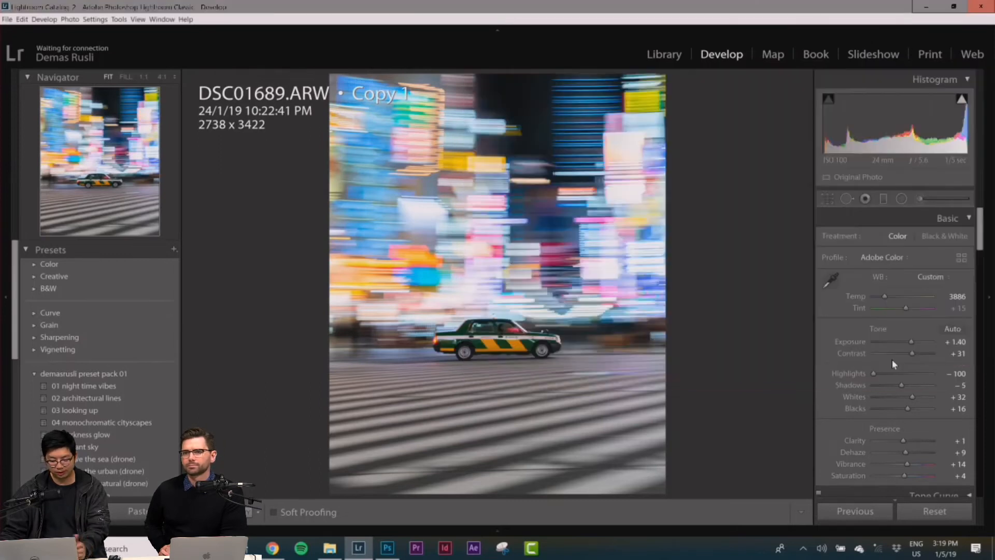
{"action": "left_click", "coordinate": [437, 530]}
{"action": "left_click", "coordinate": [81, 432]}
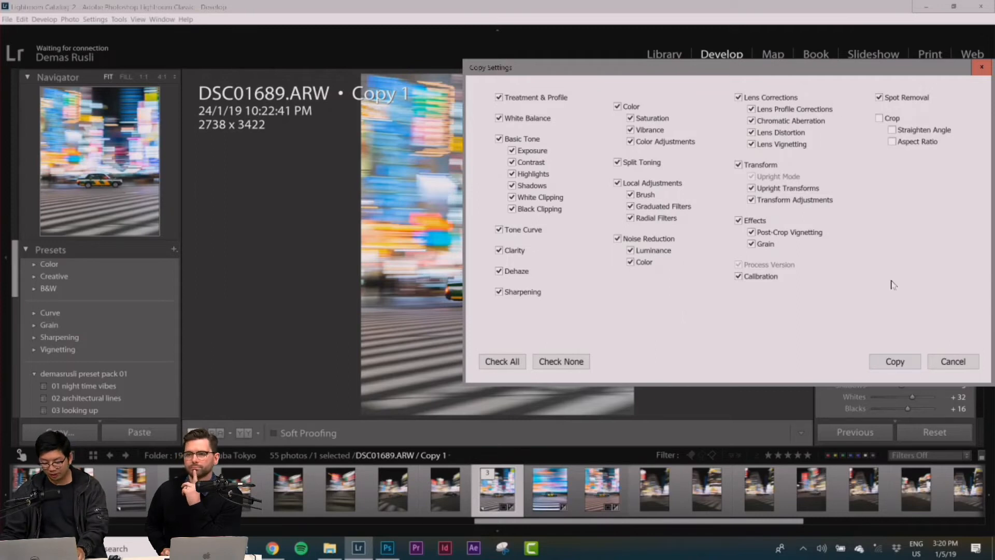
{"action": "left_click", "coordinate": [884, 360]}
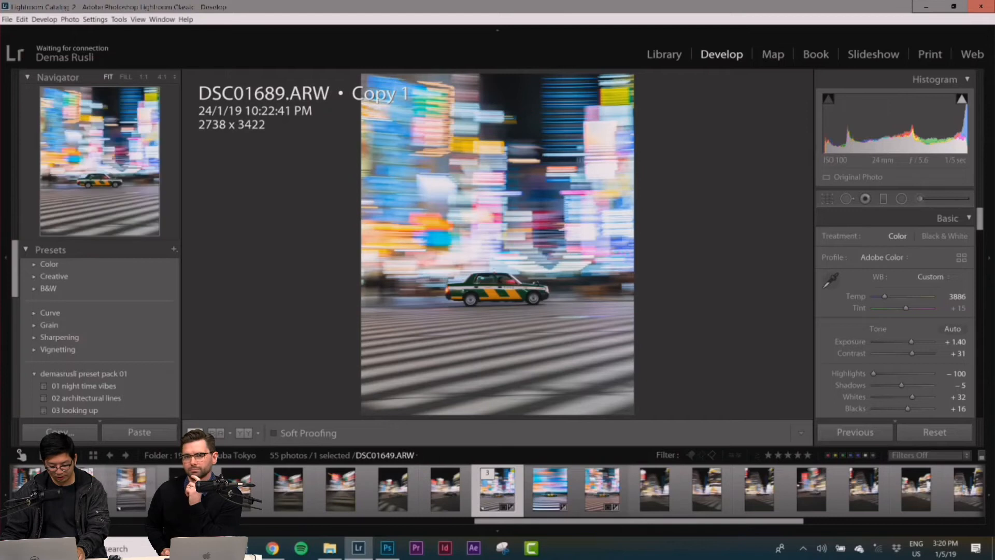
Step: Paste the copied develop settings onto DSC01649.ARW Copy 1 and open that photo in Photoshop
{"action": "left_click", "coordinate": [132, 496]}
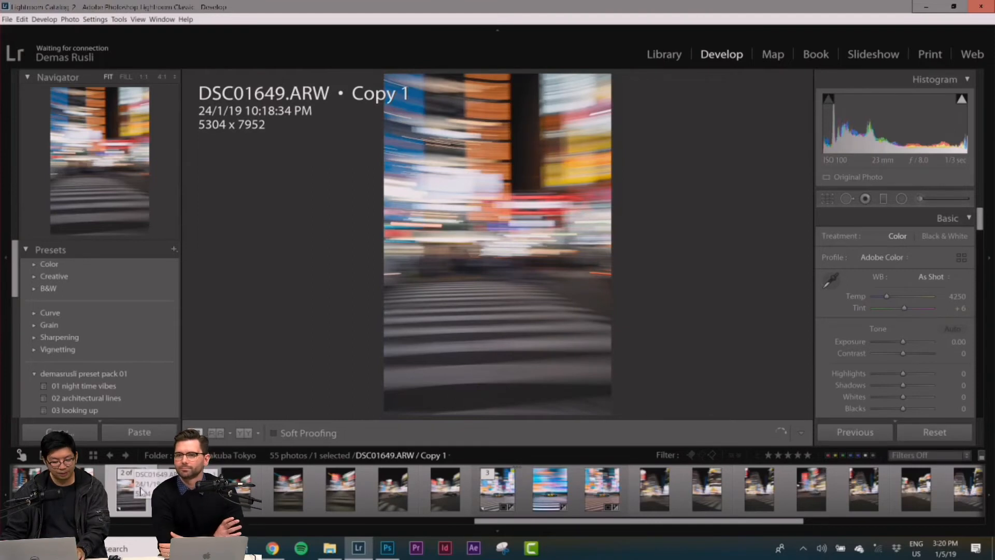
{"action": "left_click", "coordinate": [149, 434]}
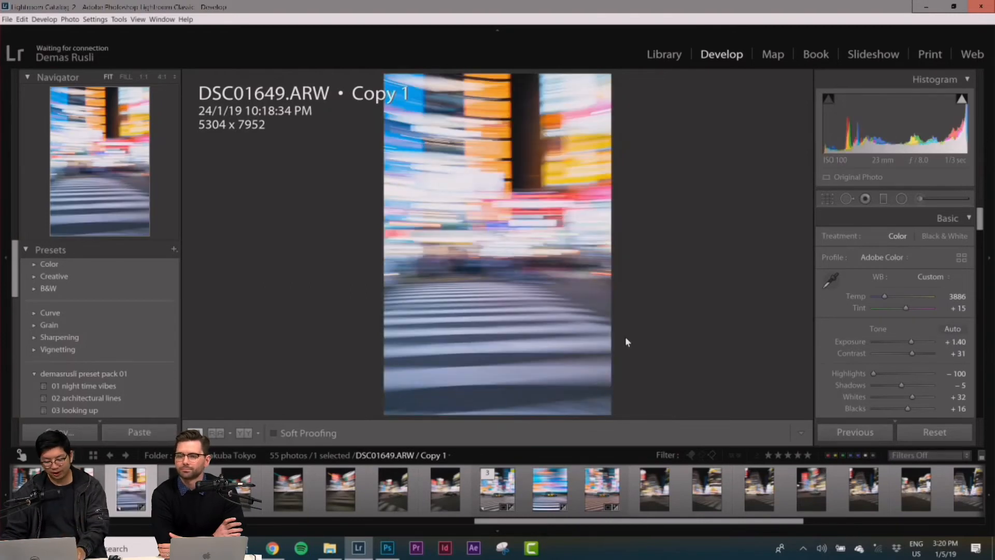
{"action": "right_click", "coordinate": [521, 232]}
{"action": "mouse_move", "coordinate": [622, 302]}
{"action": "left_click", "coordinate": [703, 302]}
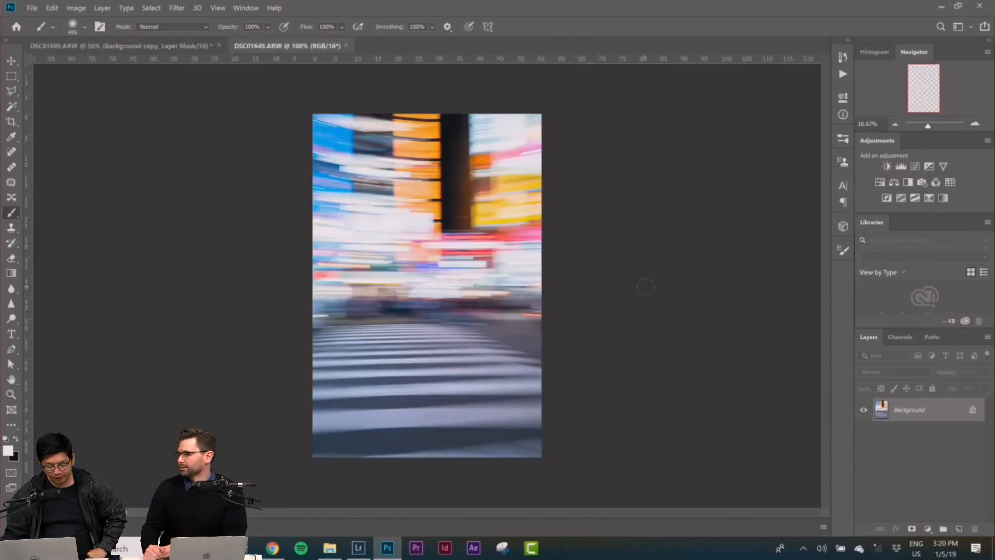
Step: Copy the lower part of DSC01649.ARW containing the crosswalk and paste it into DSC01689.ARW beneath the taxi layer
{"action": "left_click", "coordinate": [16, 79]}
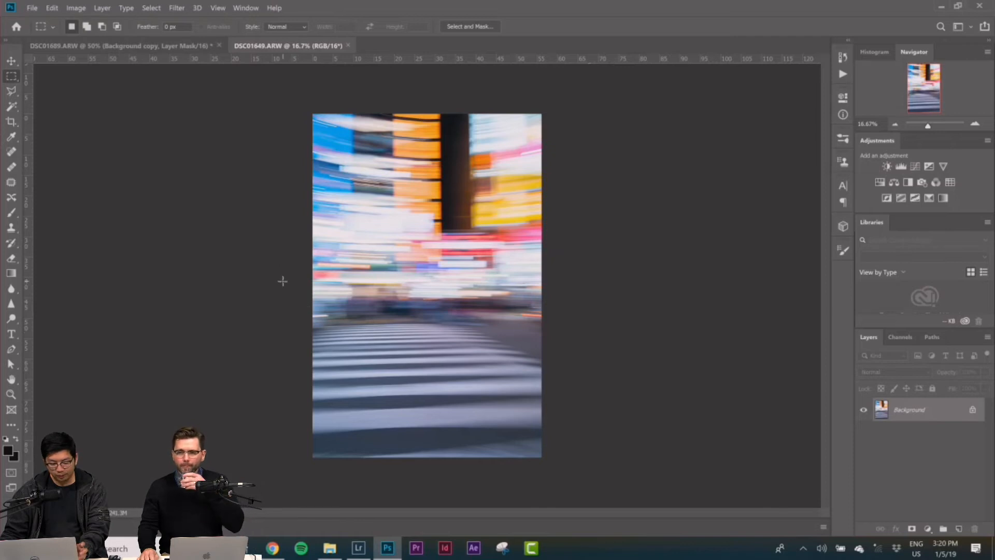
{"action": "left_click_drag", "start_coordinate": [281, 292], "coordinate": [710, 525]}
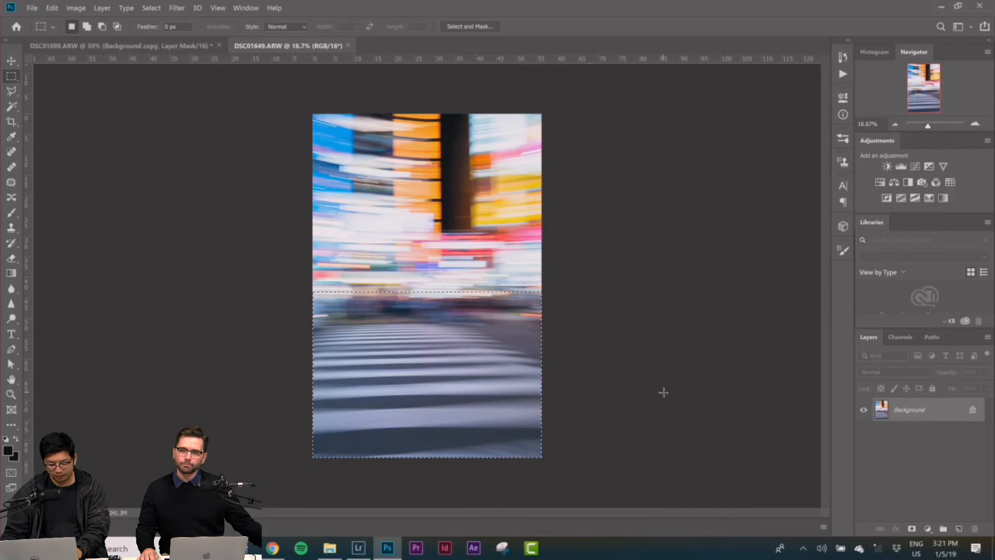
{"action": "left_click", "coordinate": [123, 49]}
{"action": "key", "text": "ctrl+v"}
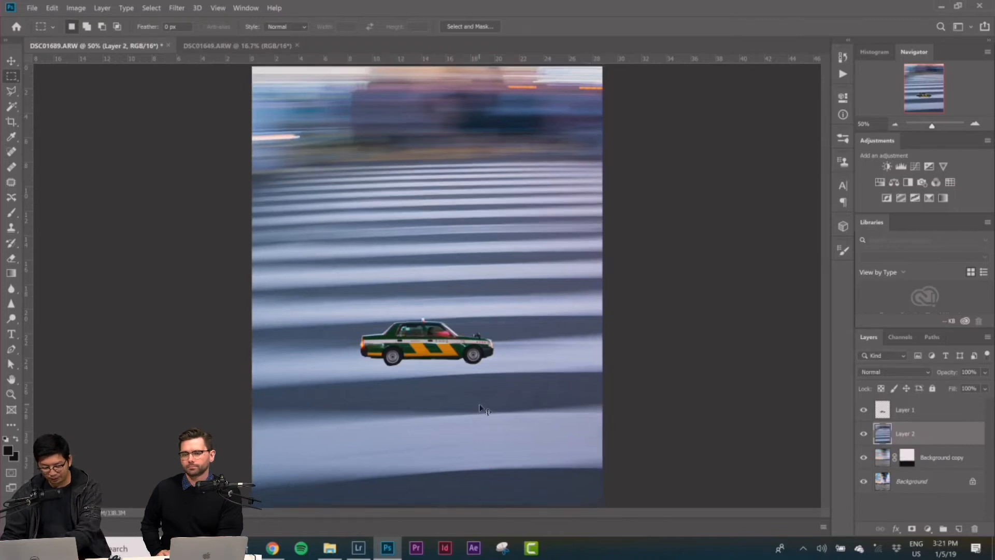
Step: Move the pasted crosswalk layer down behind the taxi and scale it to 52.70% with Free Transform
{"action": "key", "text": "ctrl+minus"}
{"action": "left_click_drag", "start_coordinate": [505, 249], "coordinate": [511, 347]}
{"action": "right_click", "coordinate": [504, 295]}
{"action": "left_click", "coordinate": [536, 398]}
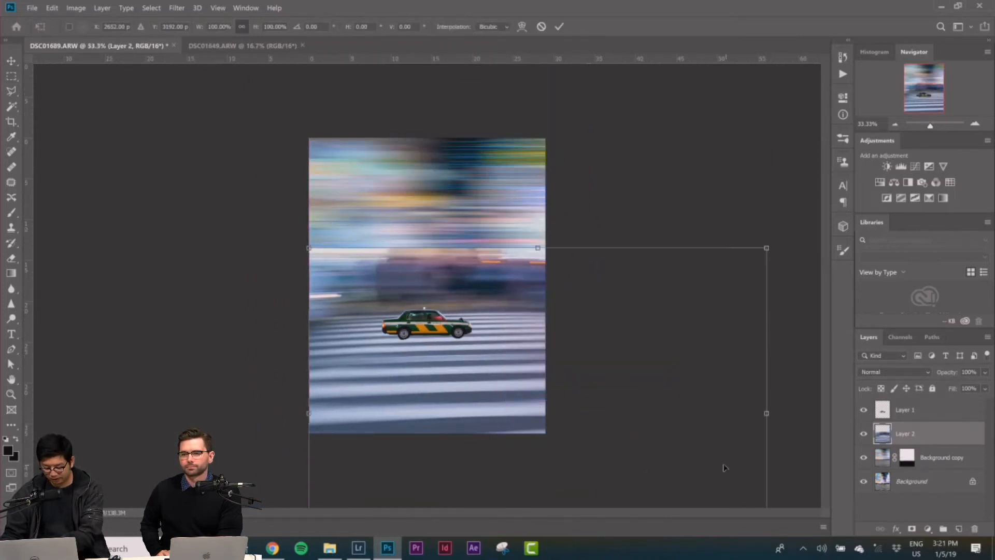
{"action": "key", "text": "ctrl+minus"}
{"action": "key", "text": "ctrl+minus"}
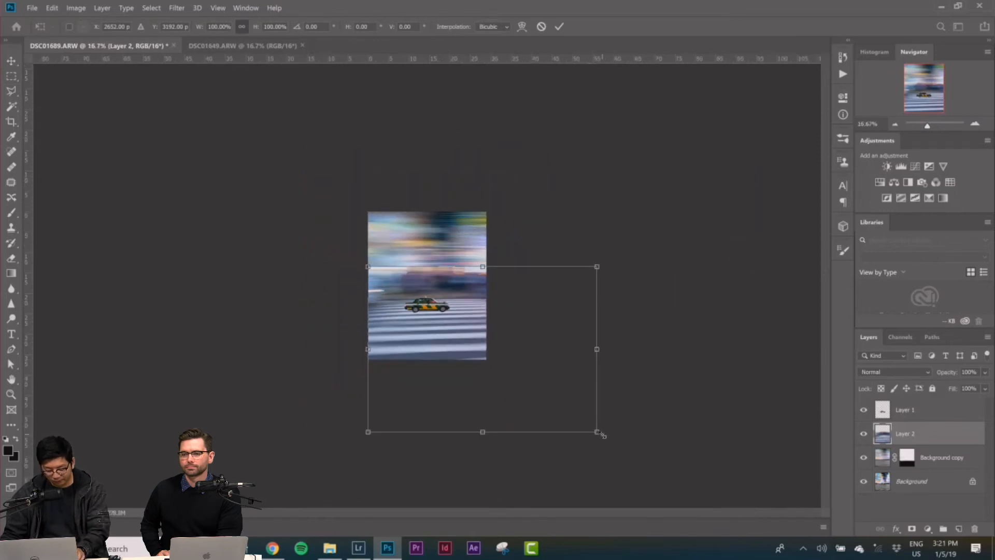
{"action": "left_click_drag", "start_coordinate": [599, 435], "coordinate": [467, 370]}
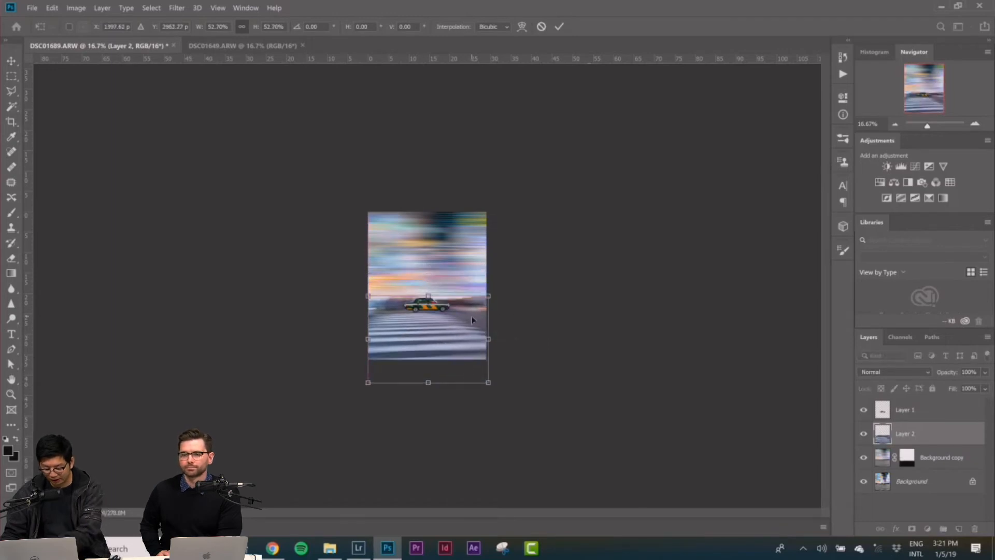
{"action": "key", "text": "ctrl+plus"}
{"action": "key", "text": "ctrl+plus"}
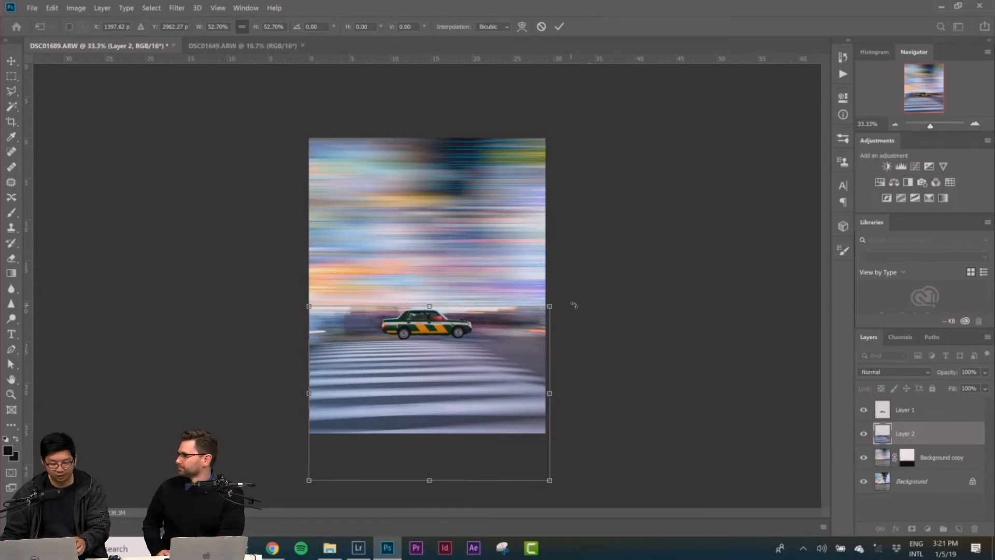
Step: Enlarge the crosswalk layer to 73.88%, rotate it to 1.69°, and position its stripes below the taxi
{"action": "left_click_drag", "start_coordinate": [564, 306], "coordinate": [567, 312]}
{"action": "left_click_drag", "start_coordinate": [551, 485], "coordinate": [657, 526]}
{"action": "left_click_drag", "start_coordinate": [431, 392], "coordinate": [431, 372]}
{"action": "key", "text": "ctrl+plus"}
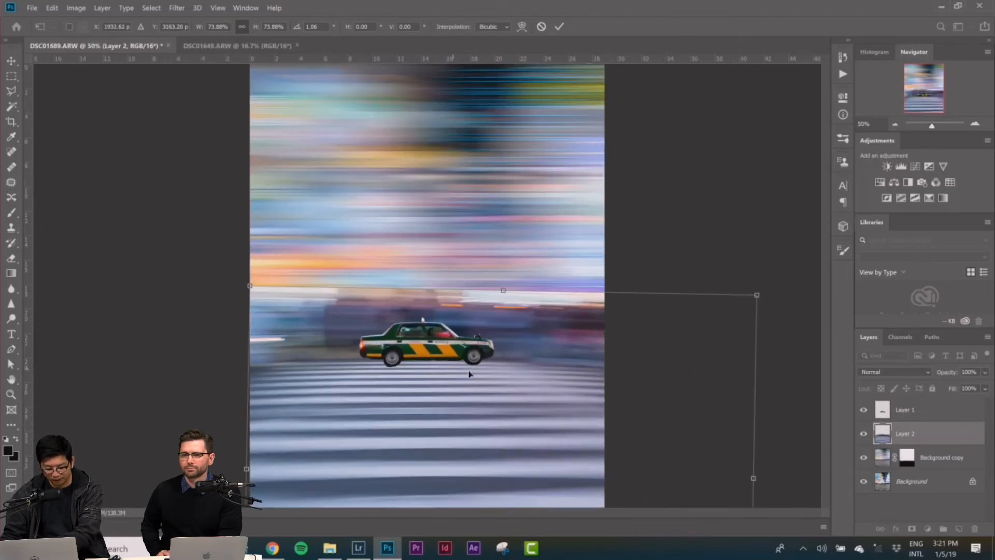
{"action": "key", "text": "ctrl+minus"}
{"action": "left_click_drag", "start_coordinate": [660, 285], "coordinate": [669, 285]}
{"action": "left_click_drag", "start_coordinate": [449, 370], "coordinate": [445, 368]}
Step: Skew the crosswalk layer's upper-right corner slightly upward by about -0.7° to level the stripes
{"action": "right_click", "coordinate": [450, 370]}
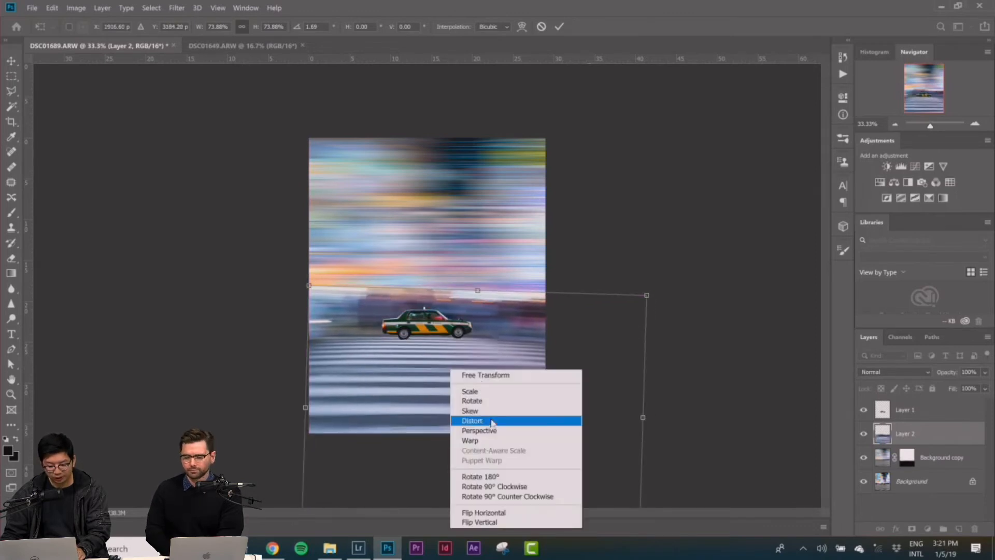
{"action": "left_click", "coordinate": [487, 411]}
{"action": "mouse_move", "coordinate": [646, 294]}
{"action": "left_mouse_down"}
{"action": "mouse_move", "coordinate": [648, 285]}
{"action": "mouse_move", "coordinate": [648, 293]}
{"action": "left_mouse_up"}
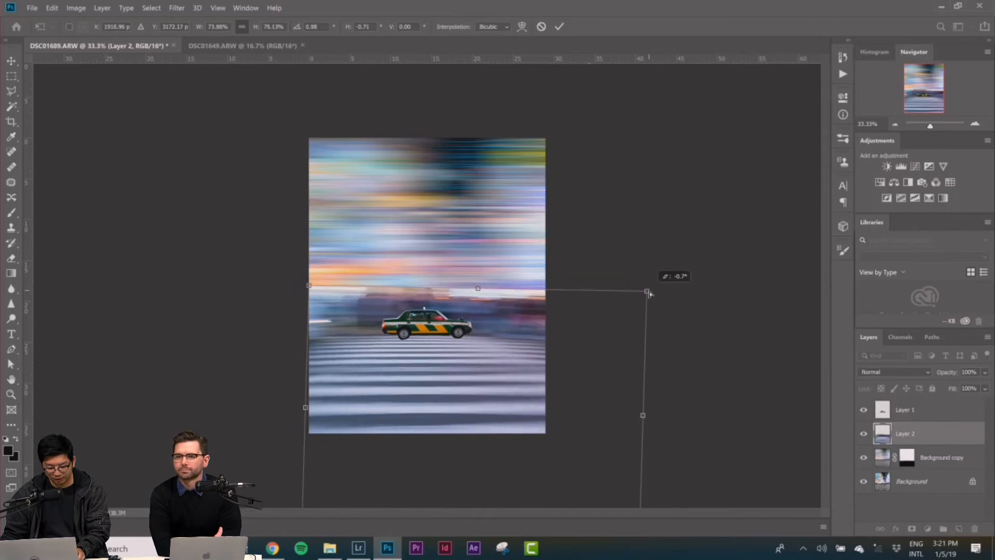
Step: Warp the crosswalk layer slightly around and left of the taxi to straighten the stripes, and commit the transform
{"action": "right_click", "coordinate": [466, 356]}
{"action": "left_click", "coordinate": [503, 432]}
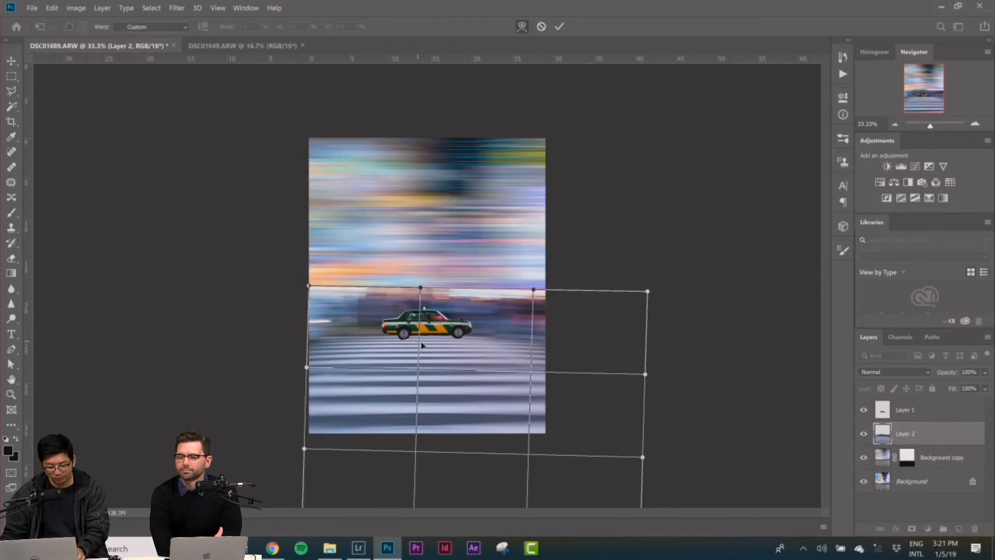
{"action": "left_click_drag", "start_coordinate": [423, 351], "coordinate": [423, 345]}
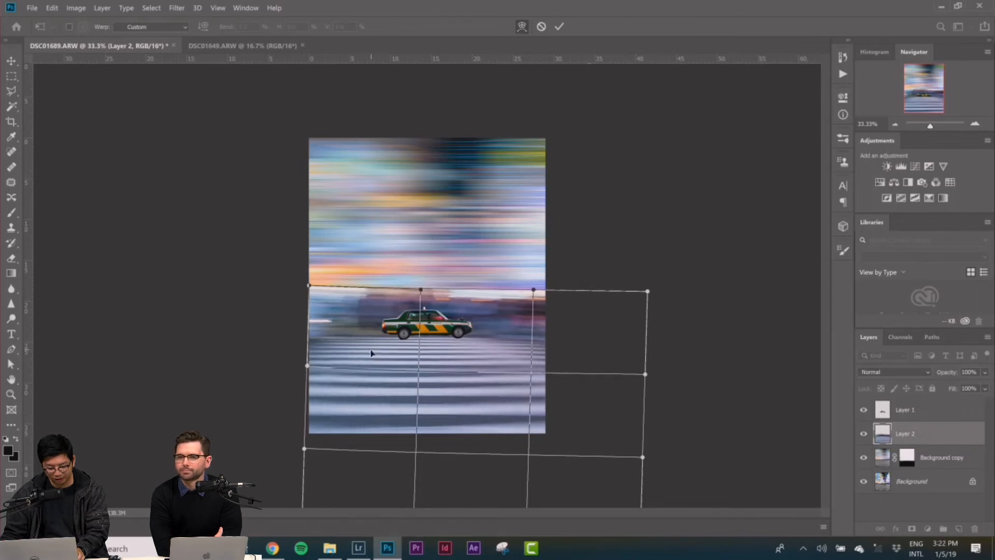
{"action": "left_click_drag", "start_coordinate": [371, 353], "coordinate": [371, 355]}
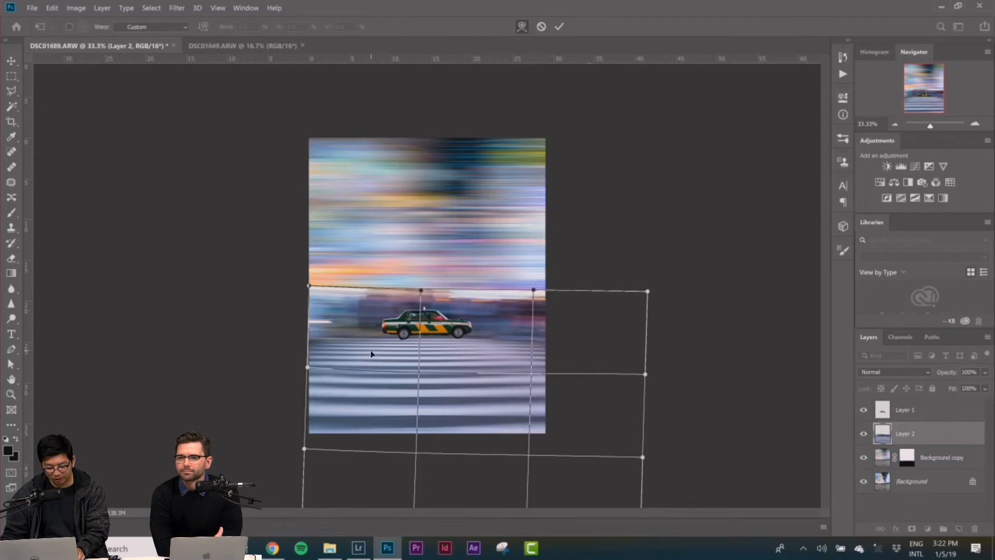
{"action": "right_click", "coordinate": [468, 347]}
{"action": "left_click", "coordinate": [477, 354]}
{"action": "key", "text": "Return"}
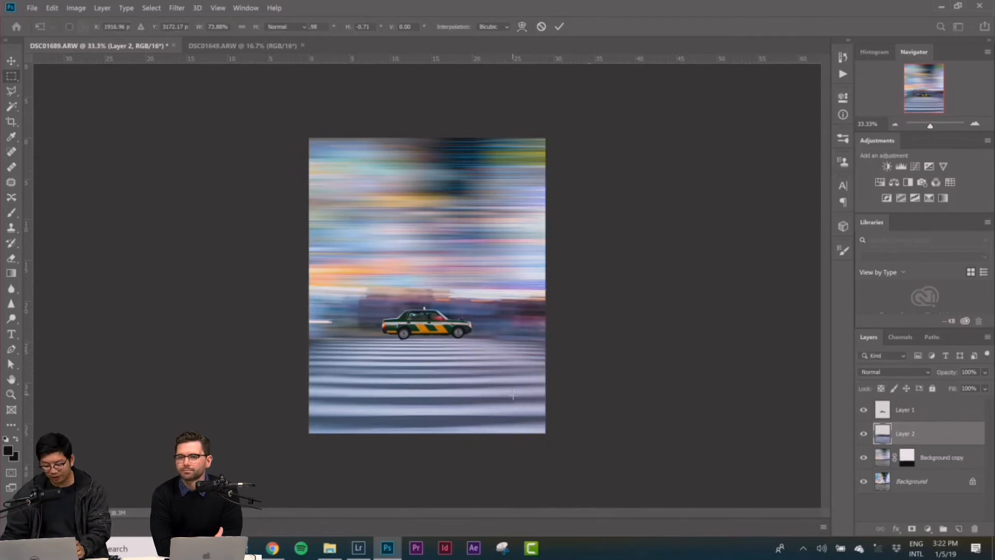
{"action": "mouse_move", "coordinate": [497, 399]}
{"action": "left_mouse_down"}
{"action": "mouse_move", "coordinate": [497, 389]}
{"action": "mouse_move", "coordinate": [497, 399]}
{"action": "left_mouse_up"}
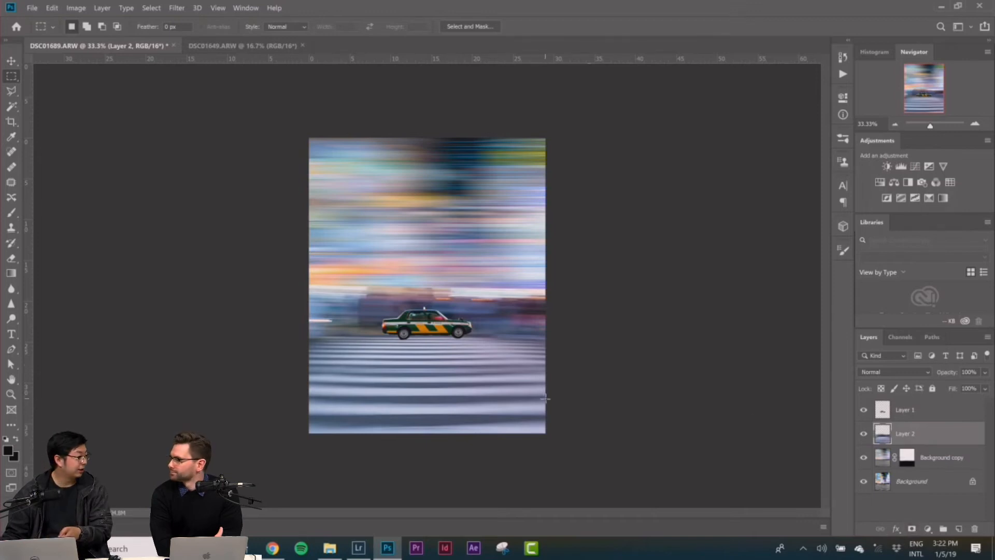
Step: Apply Motion Blur to Layer 2 with an angle of 0° and a distance of 1000 pixels
{"action": "left_click", "coordinate": [177, 7]}
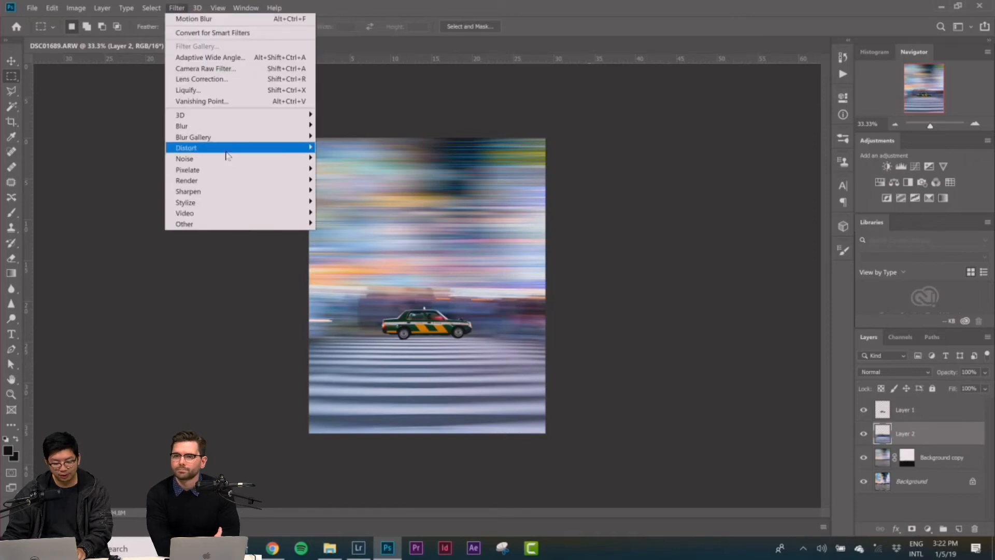
{"action": "mouse_move", "coordinate": [228, 126]}
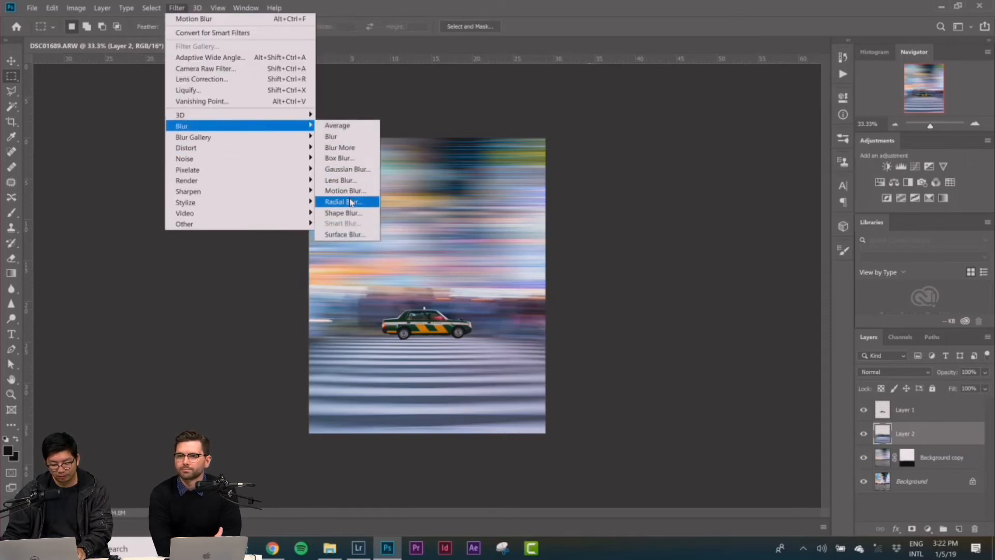
{"action": "left_click", "coordinate": [345, 191]}
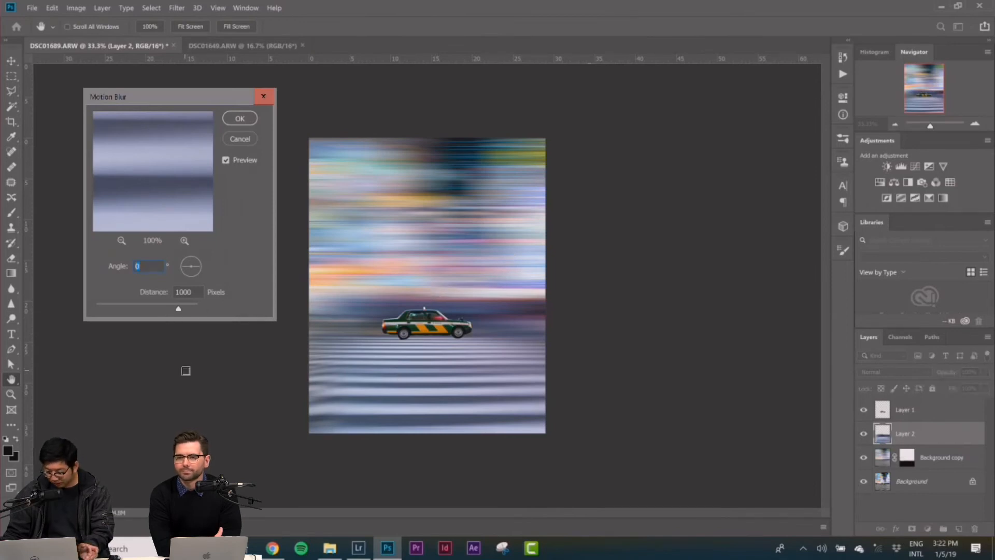
{"action": "left_click", "coordinate": [239, 121]}
{"action": "key", "text": "m"}
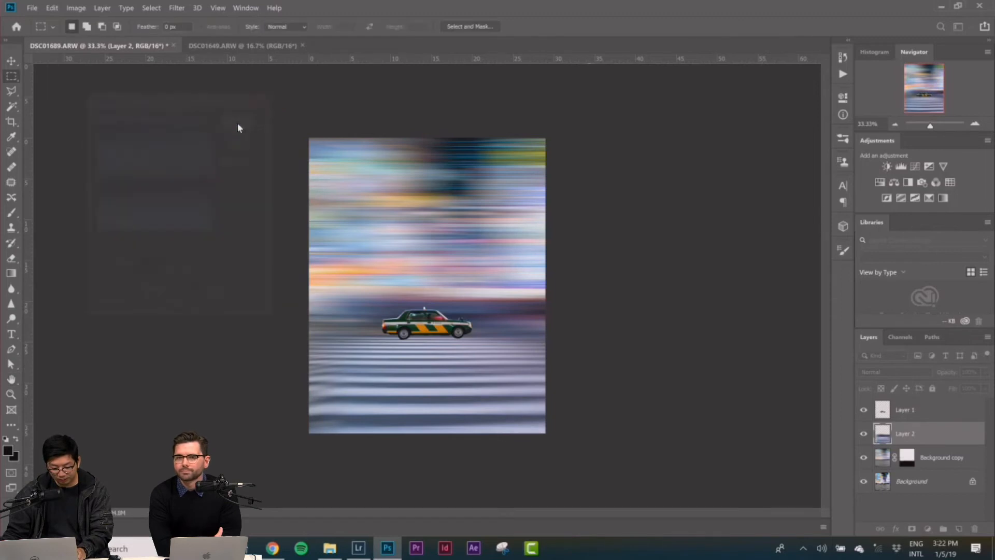
{"action": "left_click_drag", "start_coordinate": [456, 397], "coordinate": [526, 399]}
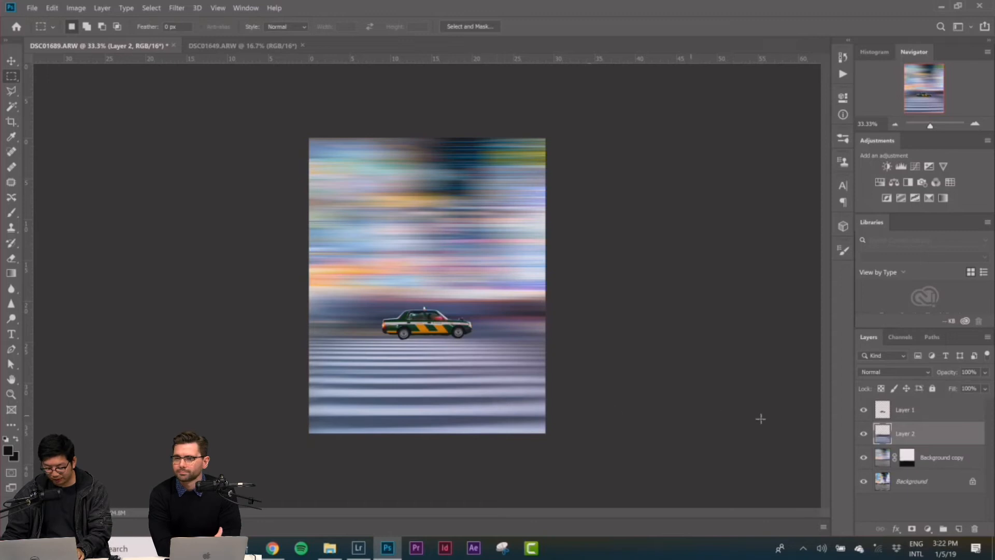
Step: Add a layer mask to Layer 2 and paint a black horizontal band across it at the taxi's height with a soft 495 px brush
{"action": "left_click", "coordinate": [912, 529]}
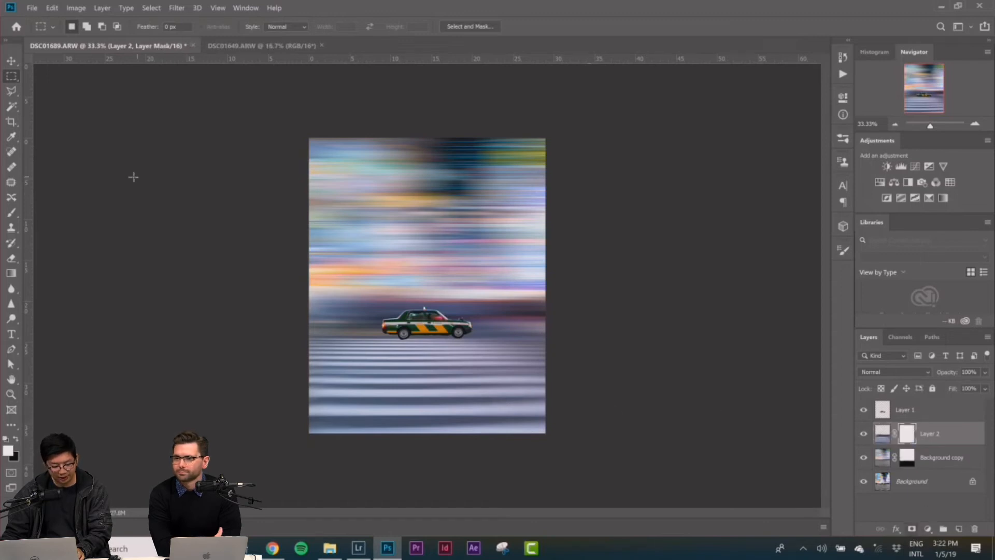
{"action": "key", "text": "b"}
{"action": "key", "text": "x"}
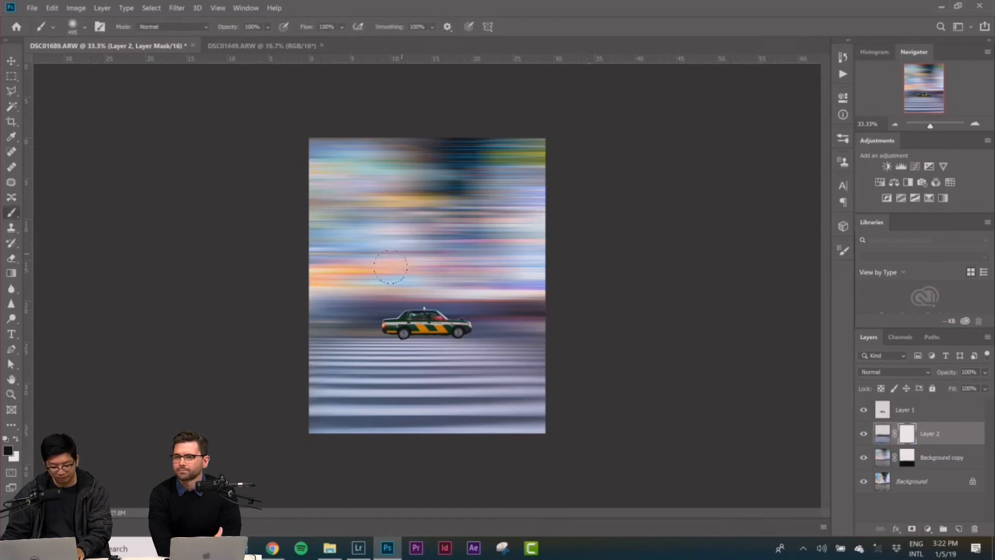
{"action": "right_click", "coordinate": [423, 278]}
{"action": "left_click", "coordinate": [549, 305]}
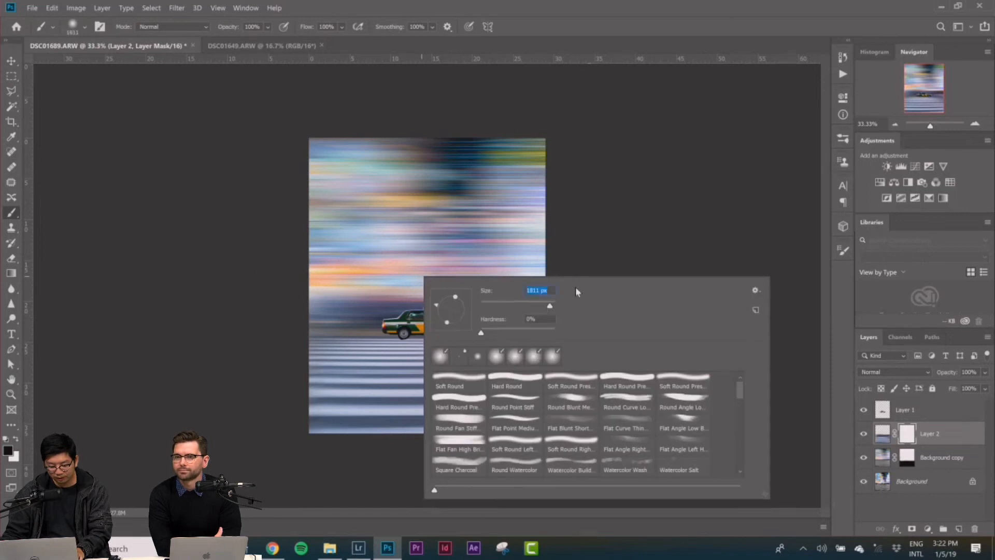
{"action": "left_click_drag", "start_coordinate": [546, 299], "coordinate": [547, 302]}
{"action": "left_click", "coordinate": [317, 290]}
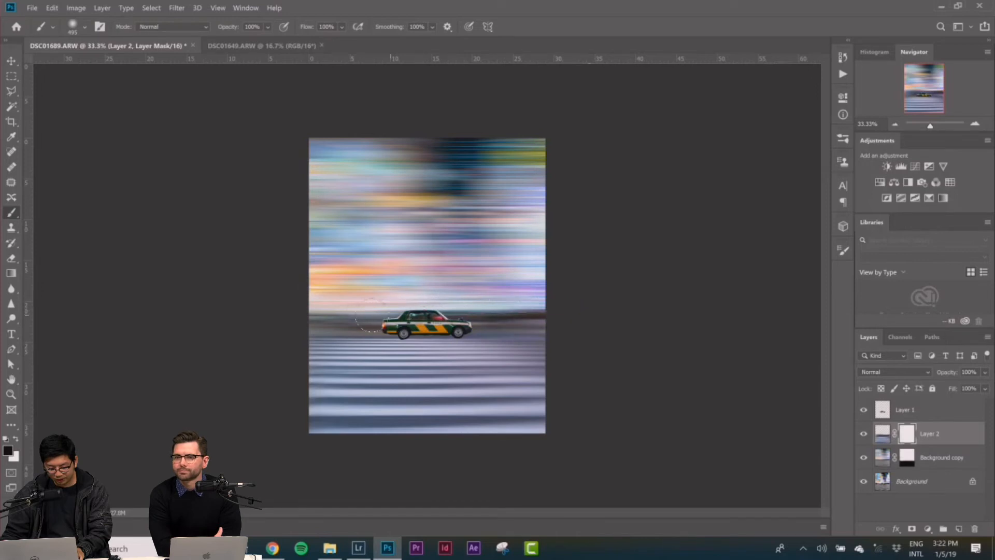
{"action": "left_click", "coordinate": [278, 318], "text": "shift"}
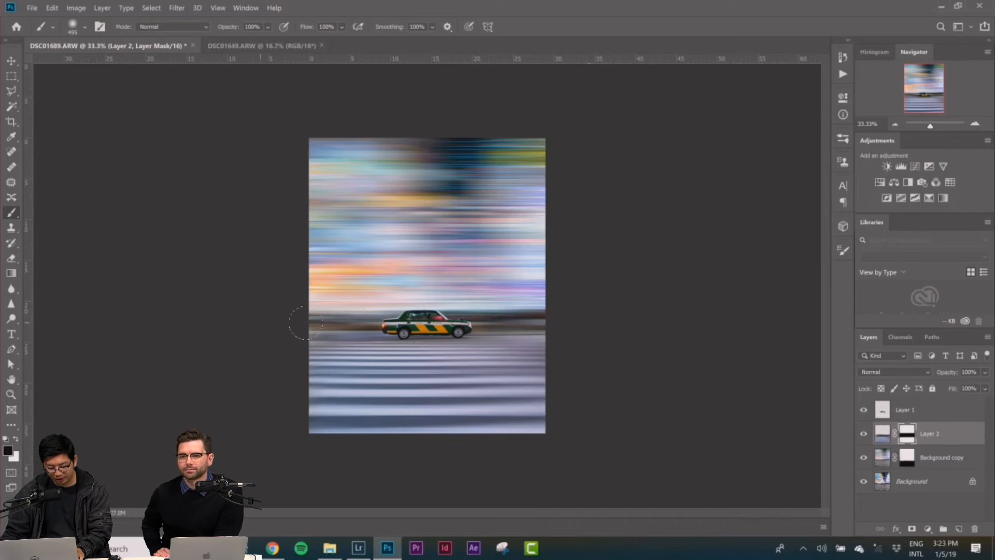
{"action": "key", "text": "ctrl+plus"}
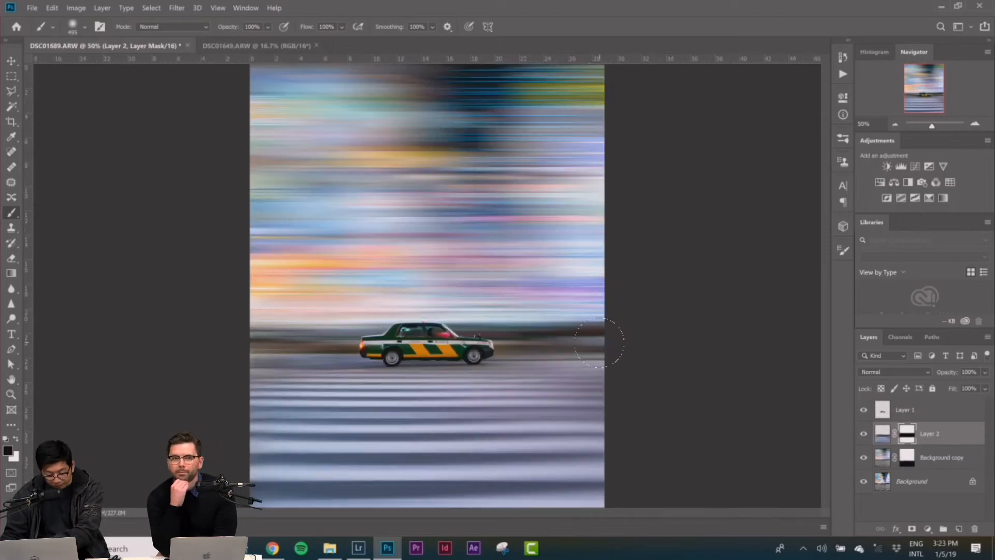
{"action": "key", "text": "m"}
{"action": "left_click_drag", "start_coordinate": [460, 406], "coordinate": [459, 406]}
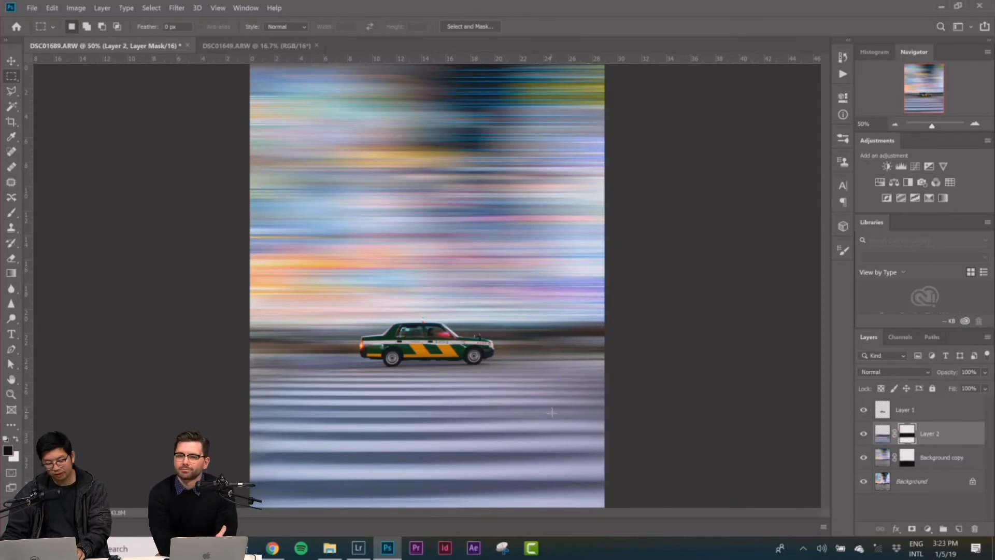
Step: Compare the image with Background copy hidden and shown, and paint white on its mask across the road at the taxi's height
{"action": "left_click", "coordinate": [911, 461]}
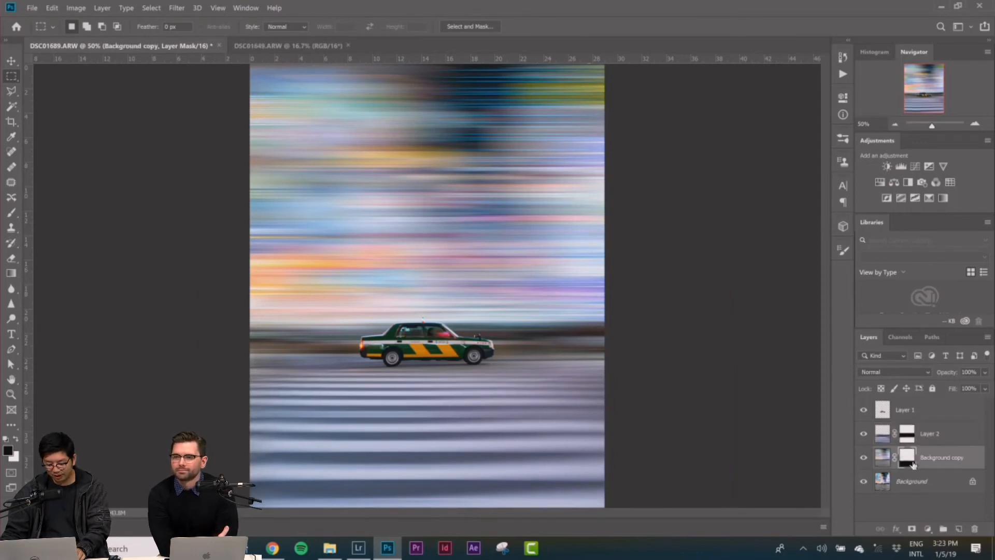
{"action": "left_click", "coordinate": [864, 458]}
{"action": "left_click", "coordinate": [864, 458]}
{"action": "left_click", "coordinate": [863, 458]}
{"action": "left_click", "coordinate": [864, 458]}
{"action": "left_click", "coordinate": [11, 213]}
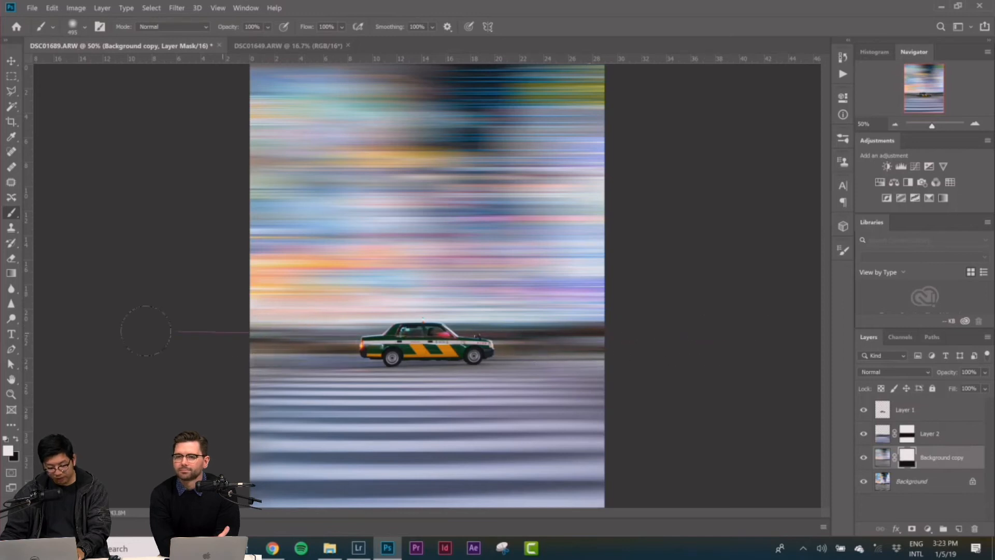
{"action": "key", "text": "ctrl+minus"}
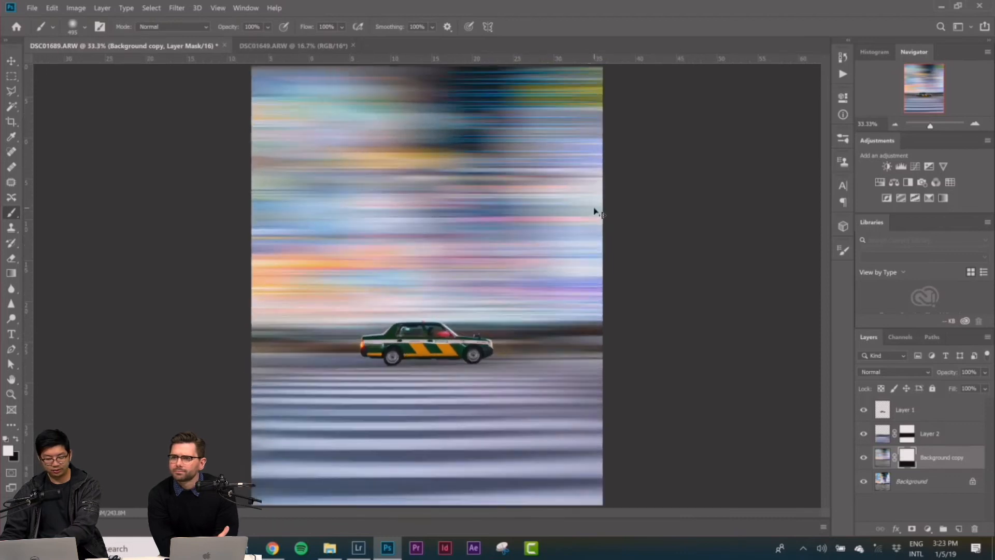
{"action": "left_click", "coordinate": [13, 79]}
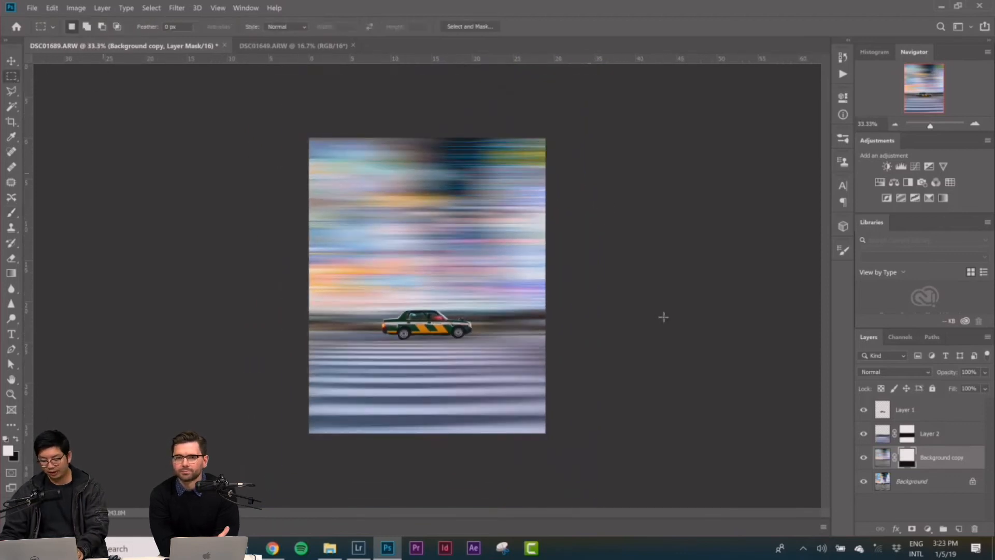
Step: Select Layer 1 and enlarge the view of the taxi to 100%
{"action": "left_click", "coordinate": [930, 412]}
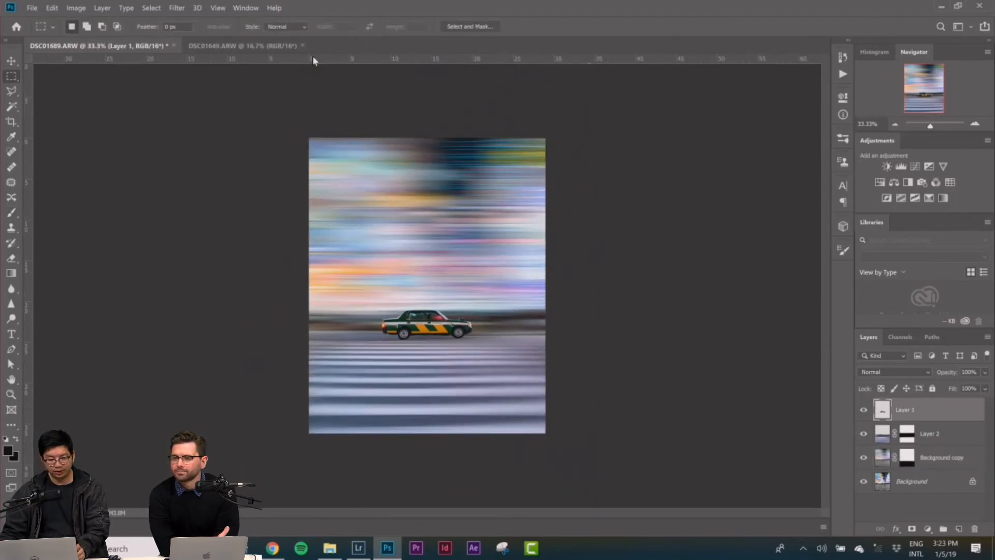
{"action": "left_click", "coordinate": [32, 7]}
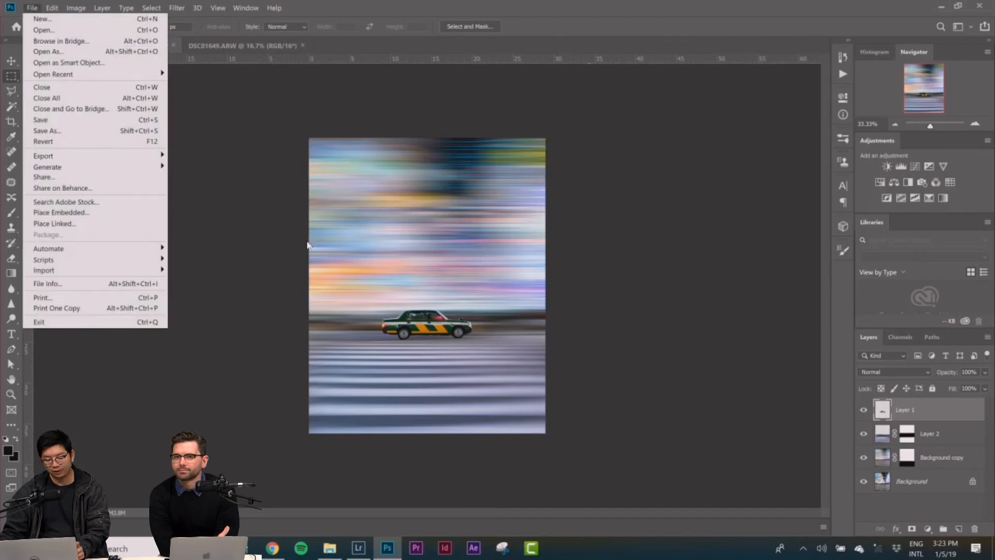
{"action": "left_click", "coordinate": [593, 232]}
{"action": "key", "text": "ctrl+plus"}
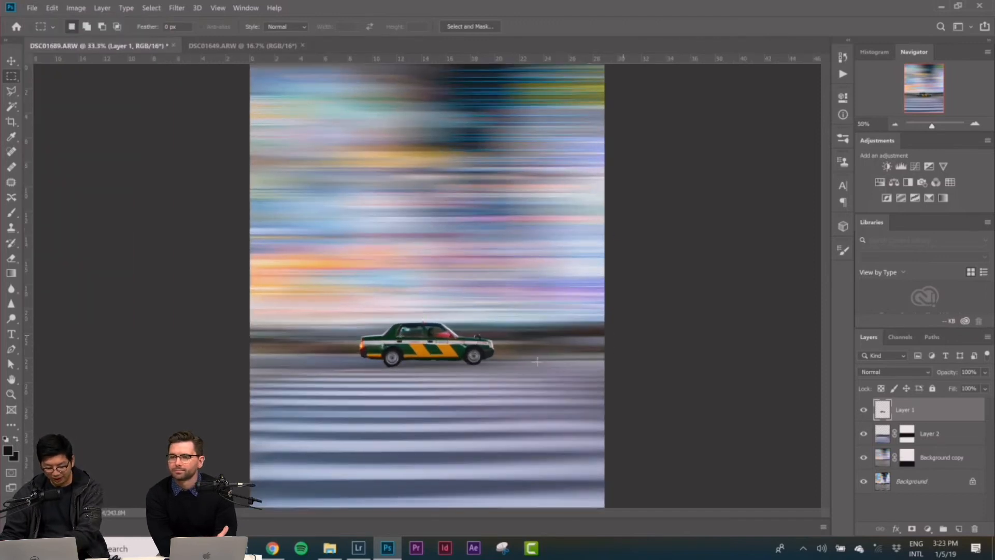
{"action": "key", "text": "ctrl+plus"}
{"action": "key", "text": "ctrl+plus"}
{"action": "key", "text": "ctrl+plus"}
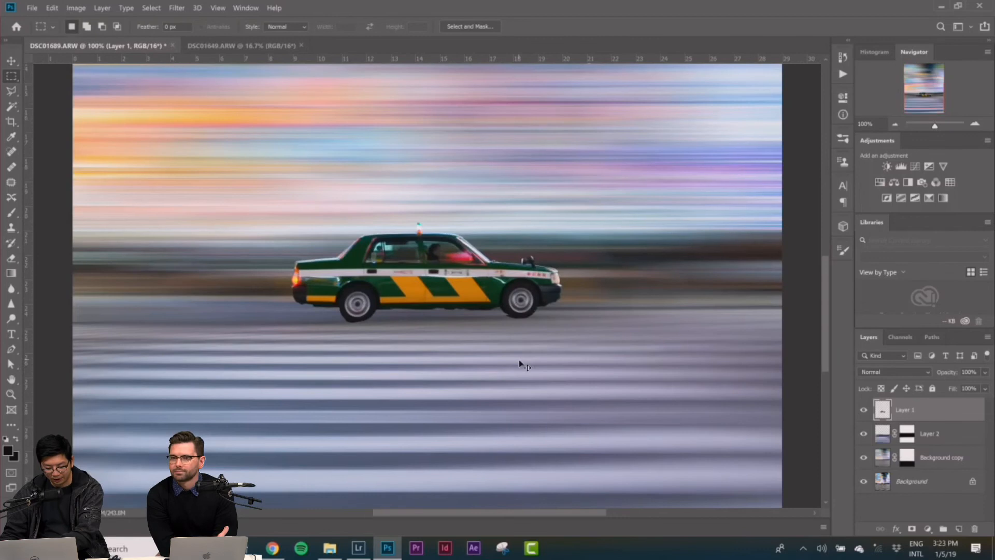
Step: Try moving the taxi on Layer 1 slightly upward, and undo the move
{"action": "key", "text": "ctrl+minus"}
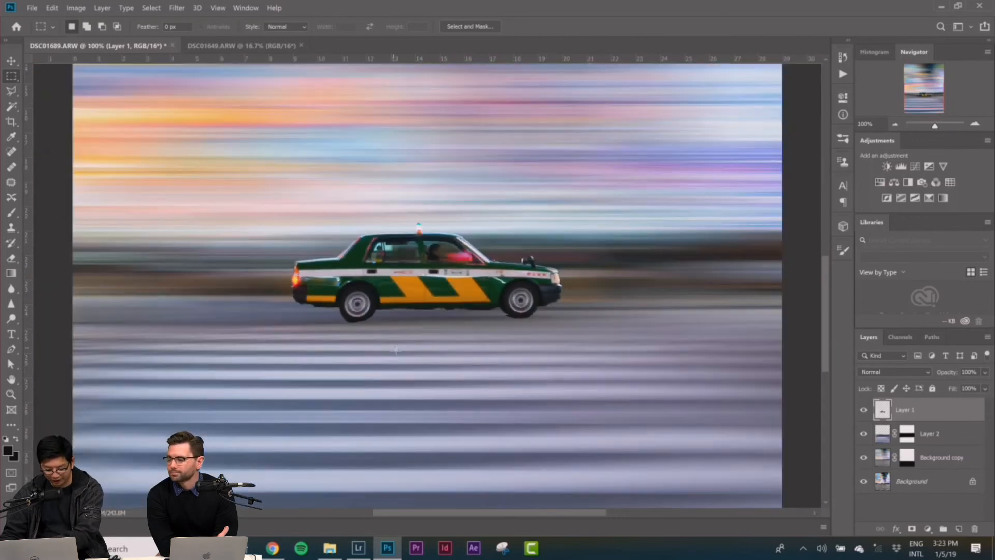
{"action": "key", "text": "ctrl+plus"}
{"action": "key", "text": "ctrl+minus"}
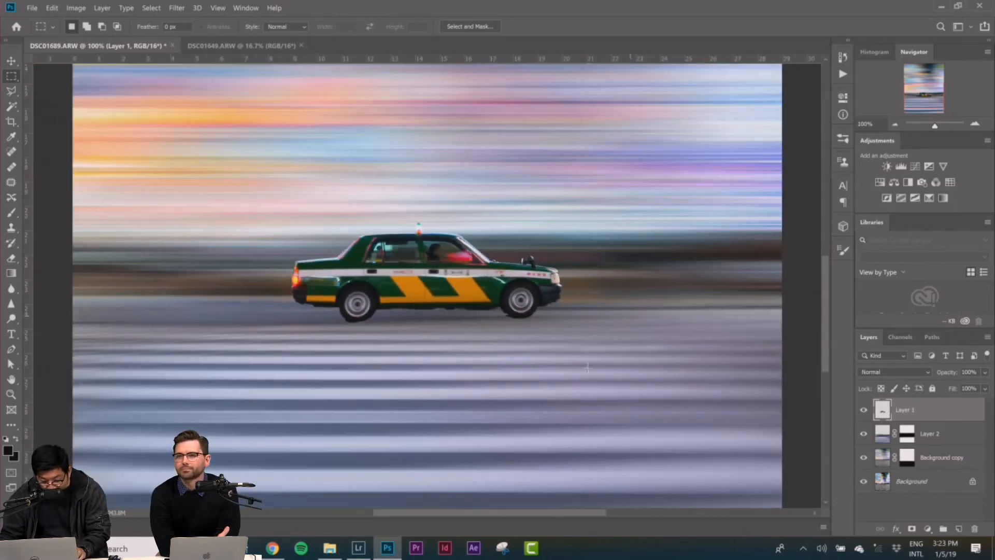
{"action": "left_click_drag", "start_coordinate": [579, 387], "coordinate": [580, 376]}
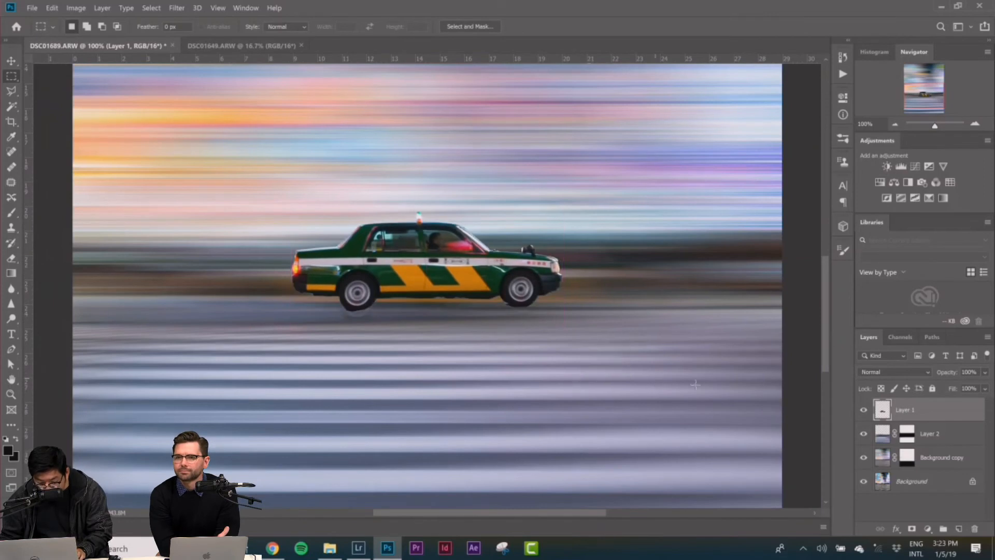
{"action": "key", "text": "ctrl+z"}
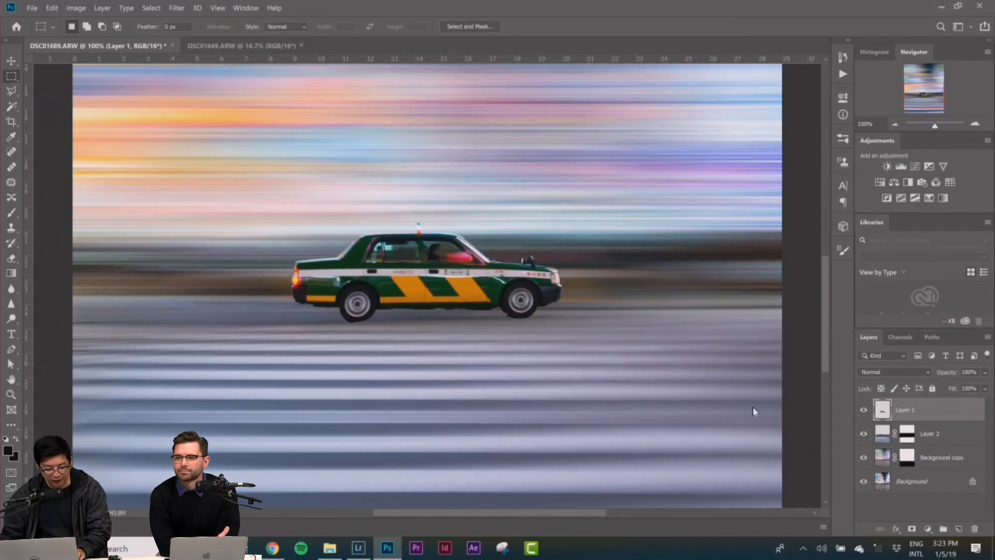
Step: Soften the taxi's lower edges around the wheels on Layer 1 using the Blur tool with a soft 139 px brush at 100% strength
{"action": "left_click", "coordinate": [15, 290]}
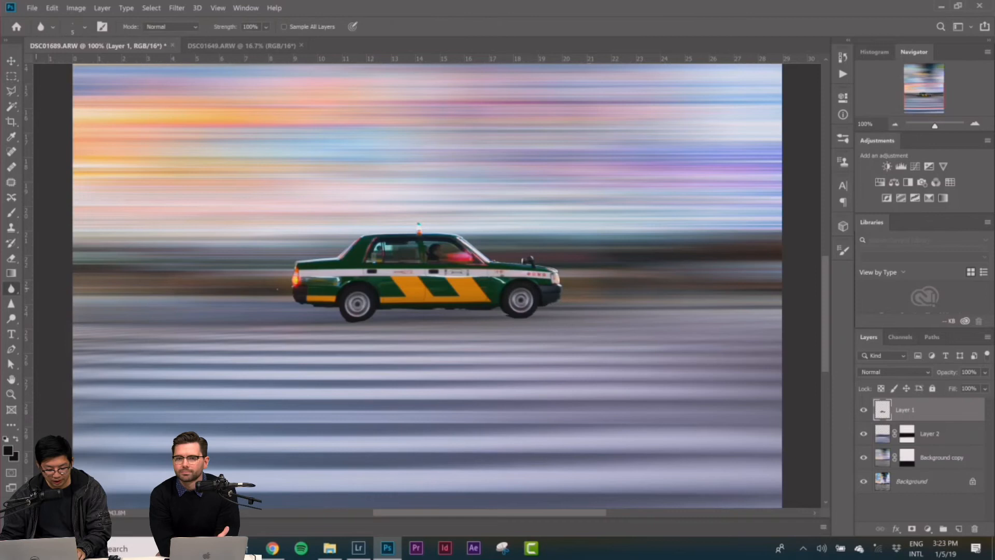
{"action": "right_click", "coordinate": [415, 315]}
{"action": "left_click", "coordinate": [525, 343]}
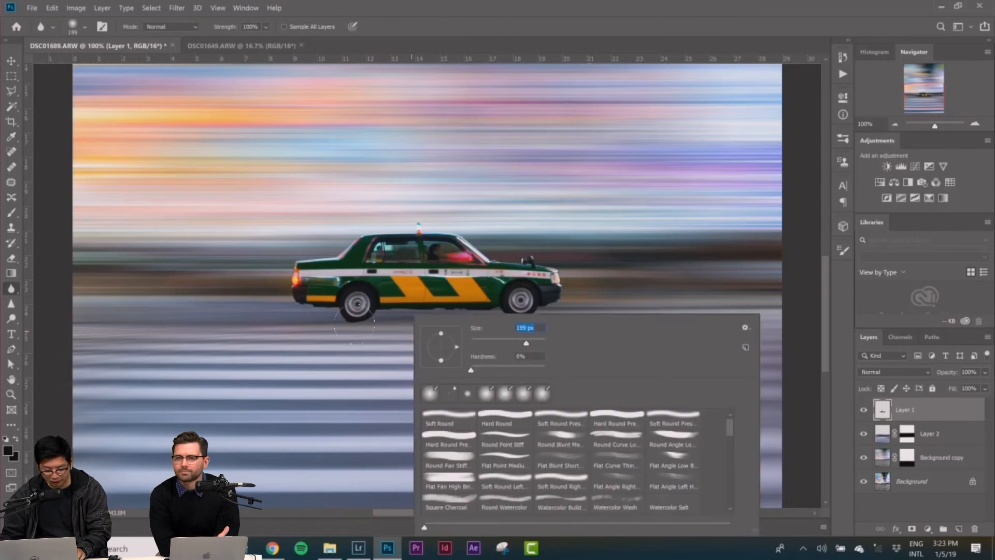
{"action": "left_click", "coordinate": [371, 320]}
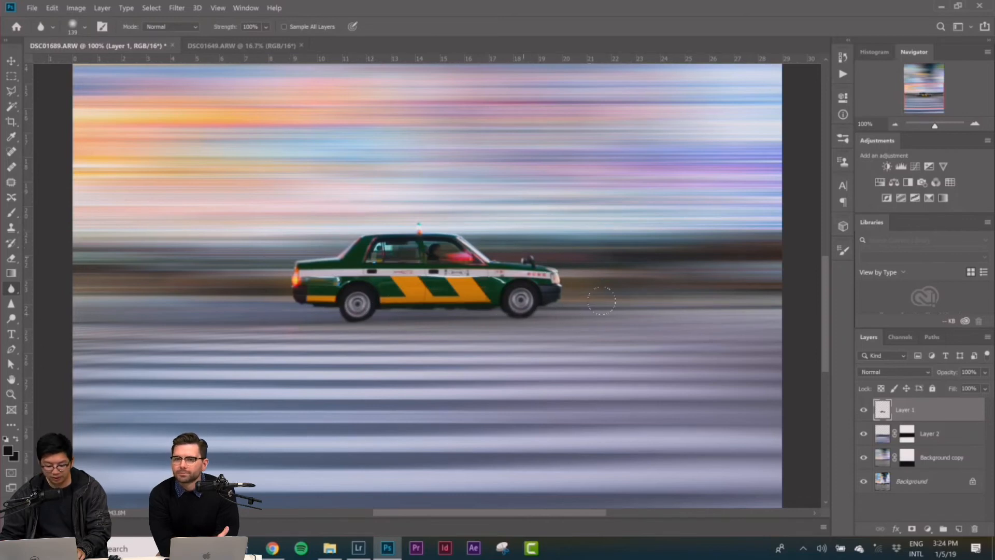
{"action": "key", "text": "m"}
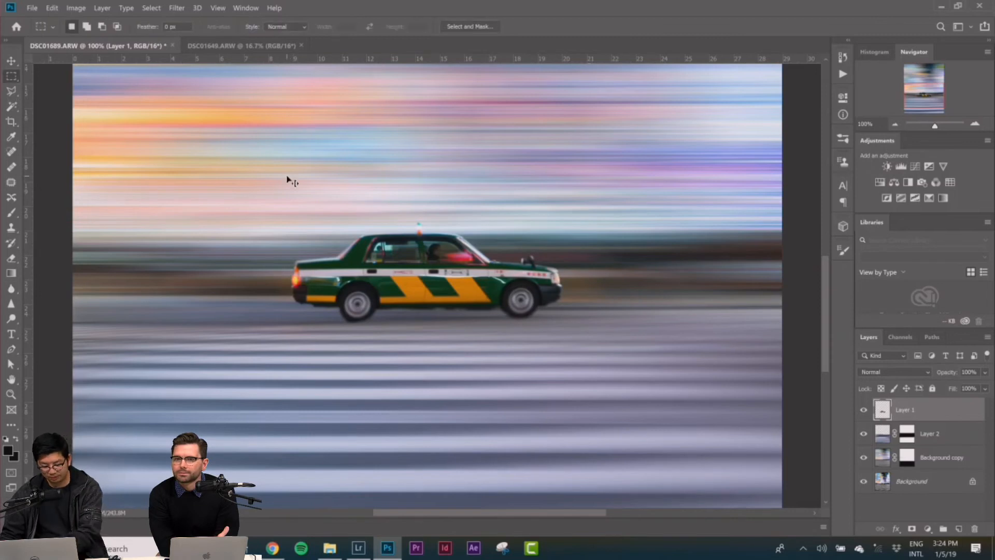
Step: Check the whole taxi composite at 50% and save the layered document
{"action": "key", "text": "ctrl+minus"}
{"action": "key", "text": "ctrl+minus"}
{"action": "key", "text": "ctrl+minus"}
{"action": "key", "text": "ctrl+plus"}
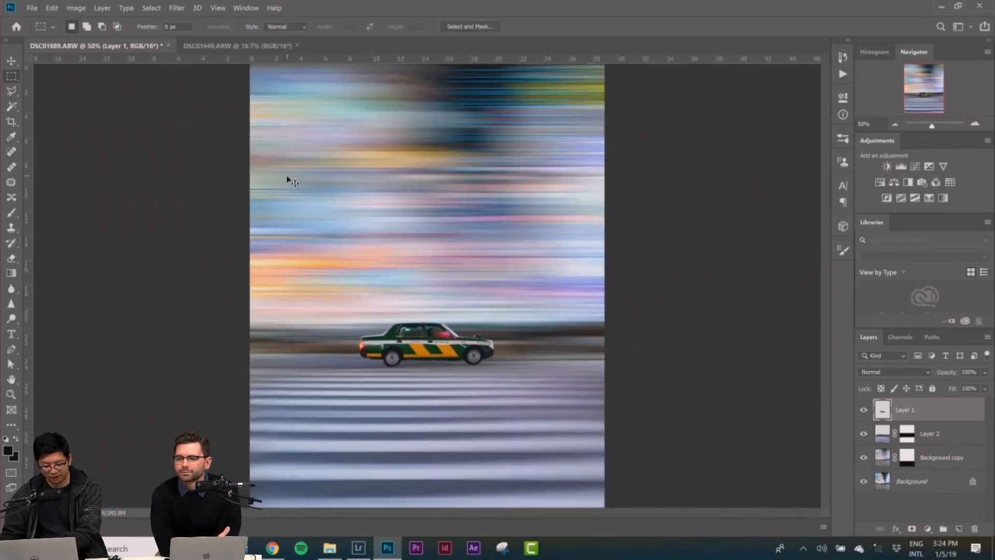
{"action": "left_click", "coordinate": [31, 7]}
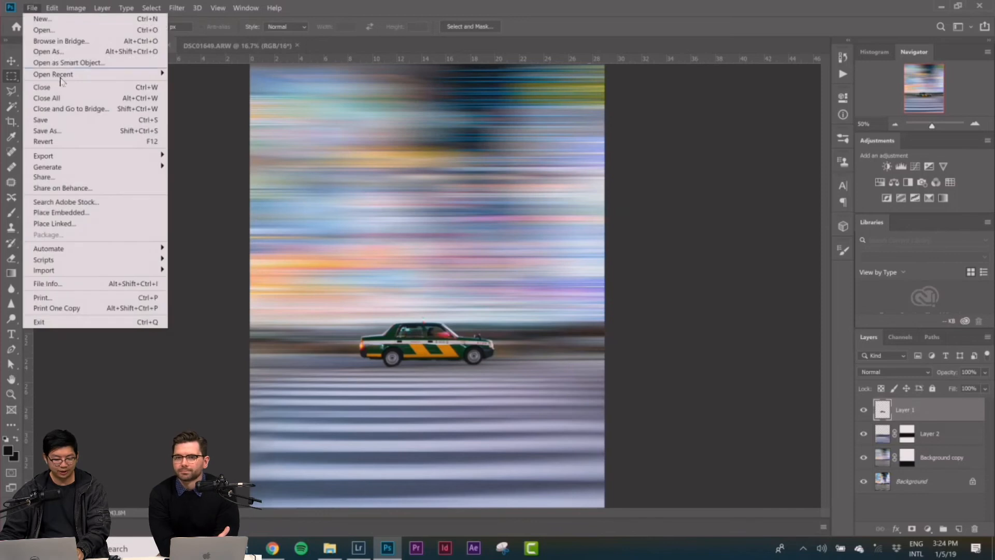
{"action": "left_click", "coordinate": [66, 119]}
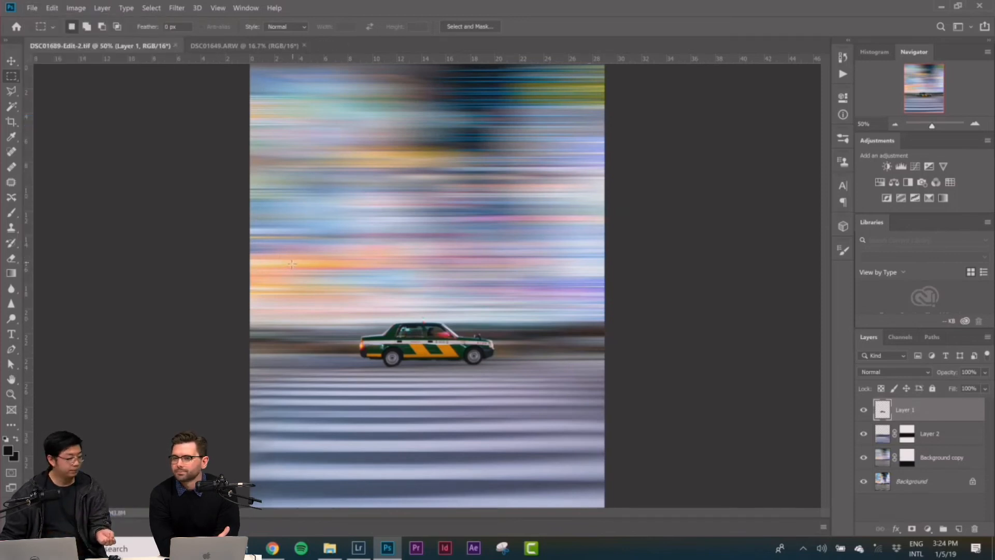
Step: Switch to Lightroom and give DSC01689-Edit-2.tif Contrast +26, Shadows +39, Whites +26, Blacks +30, Vibrance +49 and Saturation +28
{"action": "left_click", "coordinate": [348, 549]}
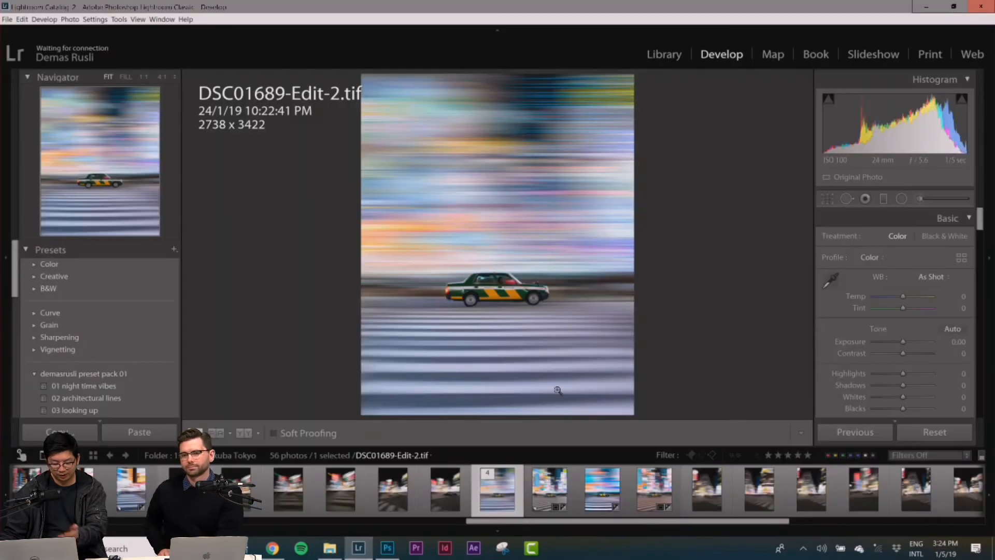
{"action": "left_click", "coordinate": [514, 534]}
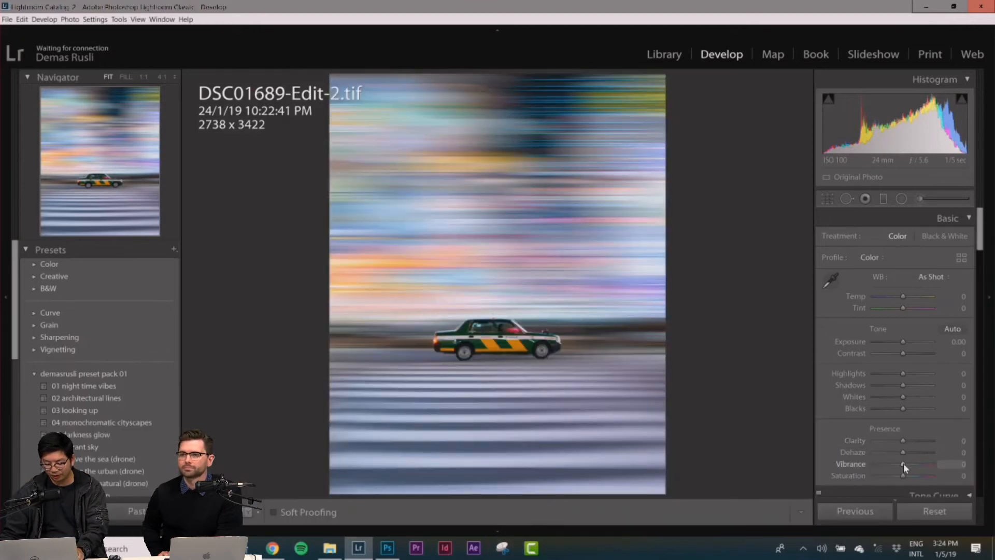
{"action": "mouse_move", "coordinate": [903, 353]}
{"action": "left_mouse_down"}
{"action": "mouse_move", "coordinate": [920, 353]}
{"action": "mouse_move", "coordinate": [911, 354]}
{"action": "left_mouse_up"}
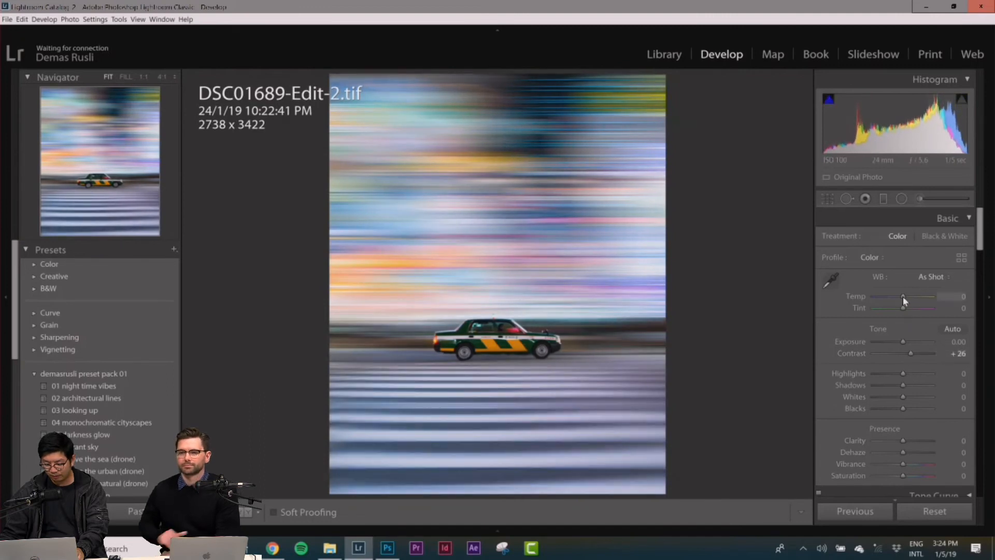
{"action": "mouse_move", "coordinate": [903, 464]}
{"action": "left_mouse_down"}
{"action": "mouse_move", "coordinate": [921, 464]}
{"action": "mouse_move", "coordinate": [911, 474]}
{"action": "left_mouse_up"}
{"action": "left_click_drag", "start_coordinate": [903, 386], "coordinate": [910, 407]}
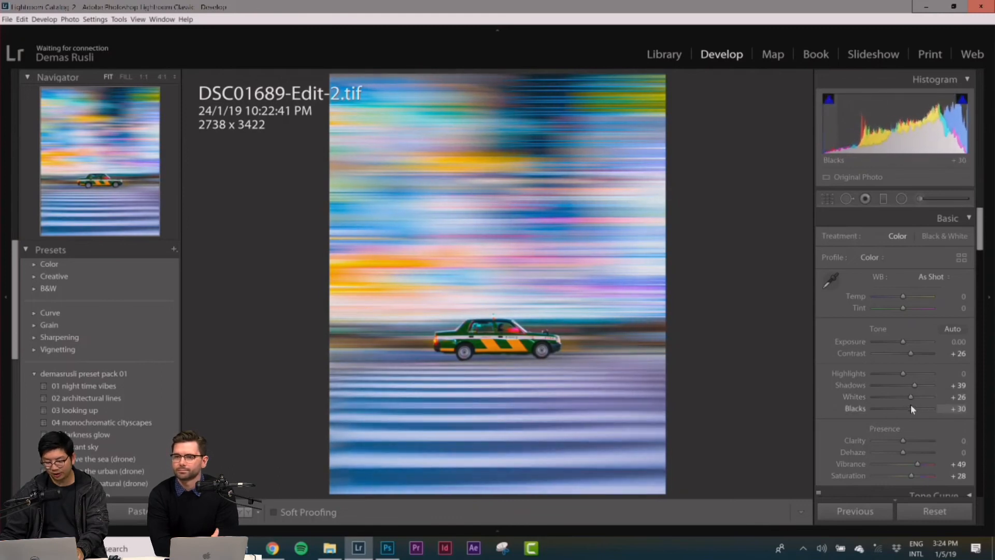
Step: Add a graduated filter fading upward over the crosswalk, reset its effect settings, and set Exposure to −1.03 and Contrast to 42
{"action": "left_click", "coordinate": [885, 199]}
{"action": "mouse_move", "coordinate": [477, 473]}
{"action": "left_mouse_down"}
{"action": "mouse_move", "coordinate": [507, 381]}
{"action": "mouse_move", "coordinate": [500, 277]}
{"action": "left_mouse_up"}
{"action": "double_click", "coordinate": [825, 238]}
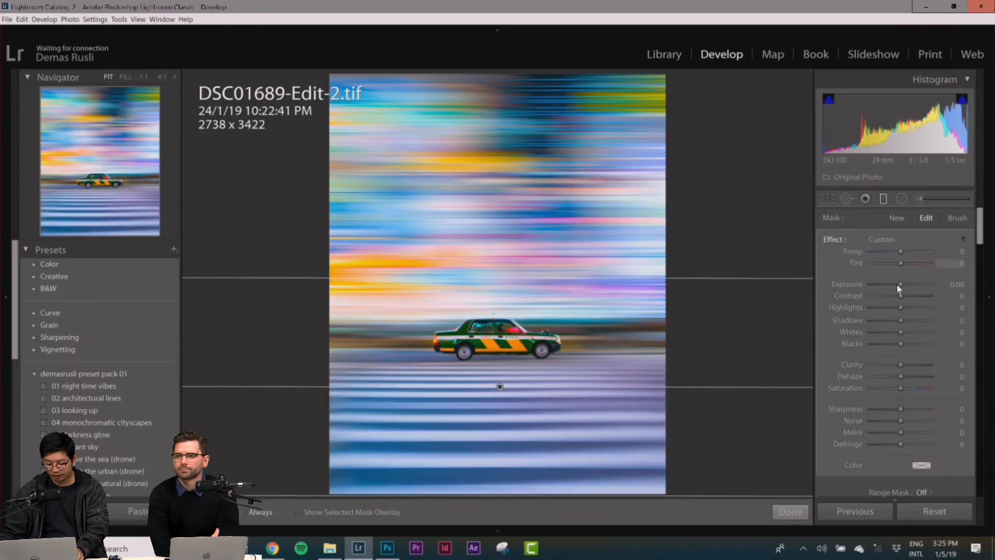
{"action": "mouse_move", "coordinate": [900, 284]}
{"action": "left_mouse_down"}
{"action": "mouse_move", "coordinate": [891, 283]}
{"action": "mouse_move", "coordinate": [912, 294]}
{"action": "left_mouse_up"}
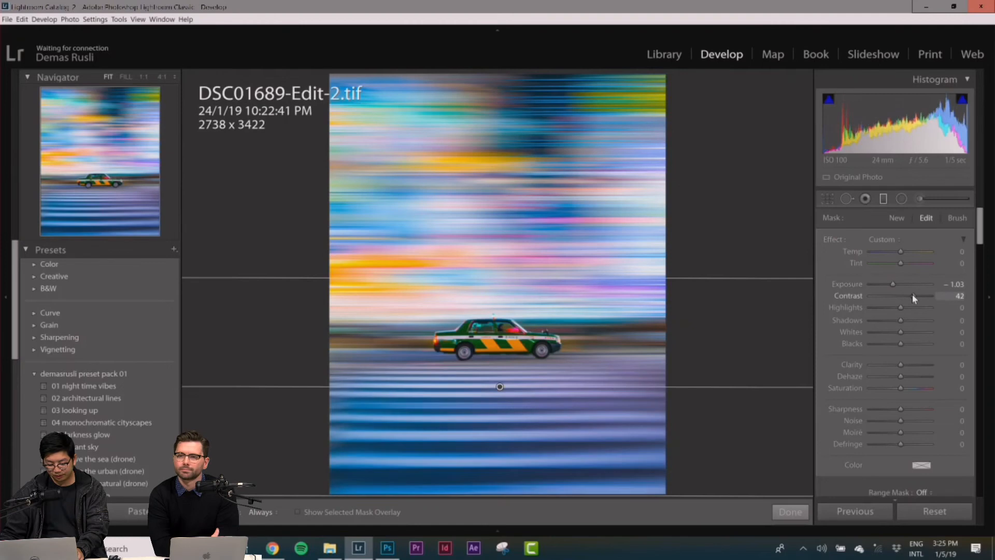
Step: Set the graduated filter's Saturation to −57 and Clarity to 56, fine-tune its highlights and blacks, and close the filter
{"action": "left_click_drag", "start_coordinate": [900, 388], "coordinate": [918, 362]}
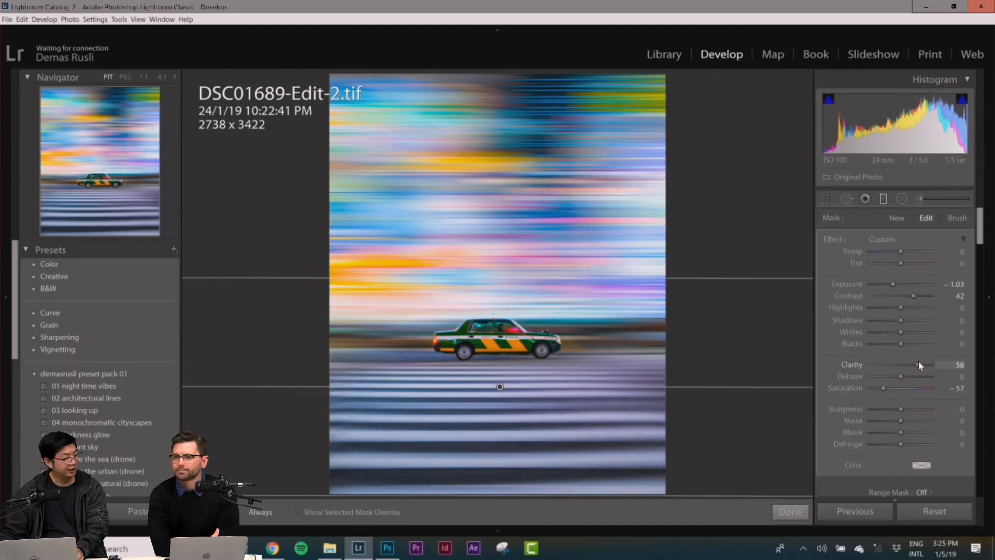
{"action": "mouse_move", "coordinate": [900, 307]}
{"action": "left_mouse_down"}
{"action": "mouse_move", "coordinate": [889, 307]}
{"action": "mouse_move", "coordinate": [911, 308]}
{"action": "left_mouse_up"}
{"action": "left_click_drag", "start_coordinate": [889, 305], "coordinate": [902, 341]}
{"action": "left_click", "coordinate": [883, 198]}
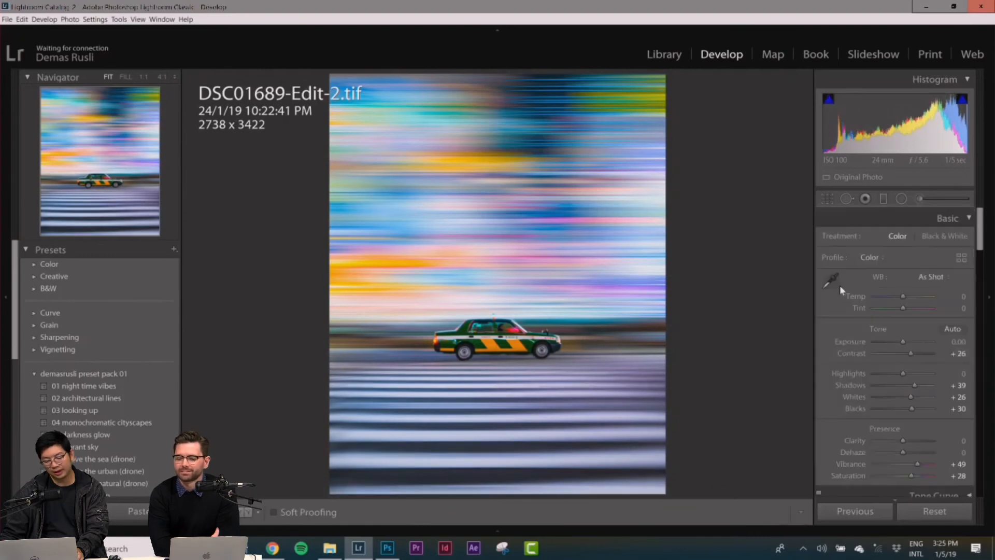
Step: Add a post-crop vignette with Amount −16, Midpoint 25, Roundness +100 and Feather 100
{"action": "scroll", "coordinate": [889, 405], "scroll_direction": "down", "scroll_amount": 2}
{"action": "scroll", "coordinate": [889, 404], "scroll_direction": "down", "scroll_amount": 10}
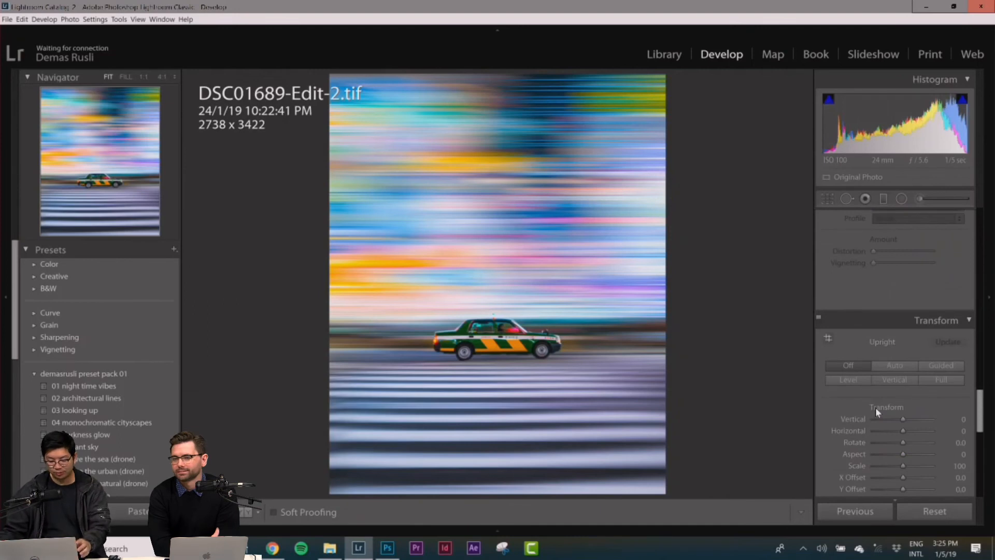
{"action": "scroll", "coordinate": [876, 407], "scroll_direction": "down", "scroll_amount": 4}
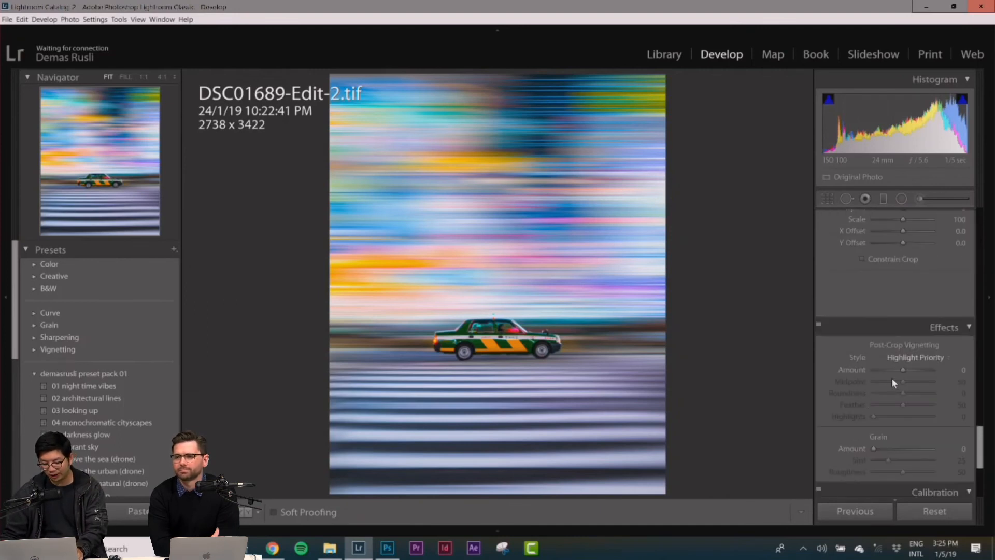
{"action": "scroll", "coordinate": [853, 375], "scroll_direction": "down", "scroll_amount": 2}
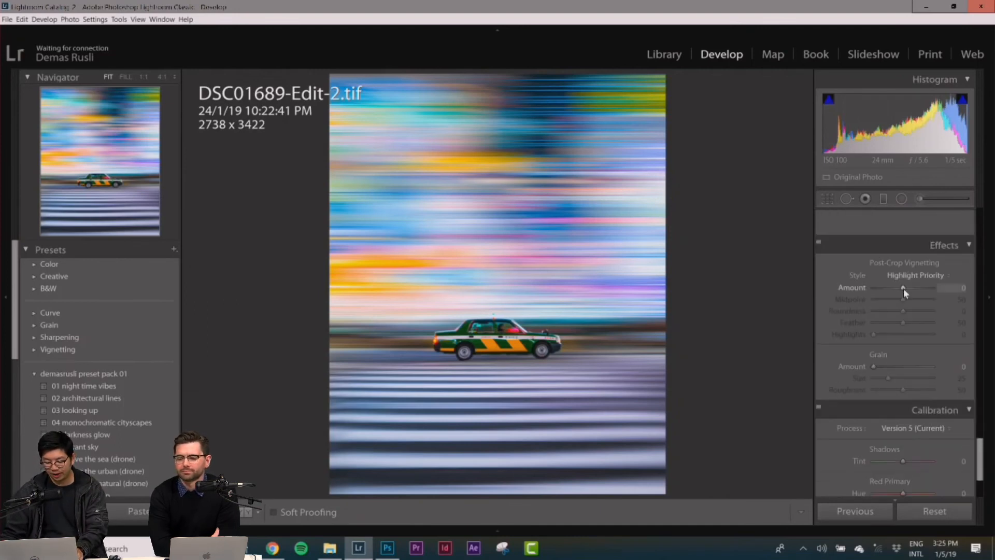
{"action": "left_click_drag", "start_coordinate": [902, 288], "coordinate": [894, 288]}
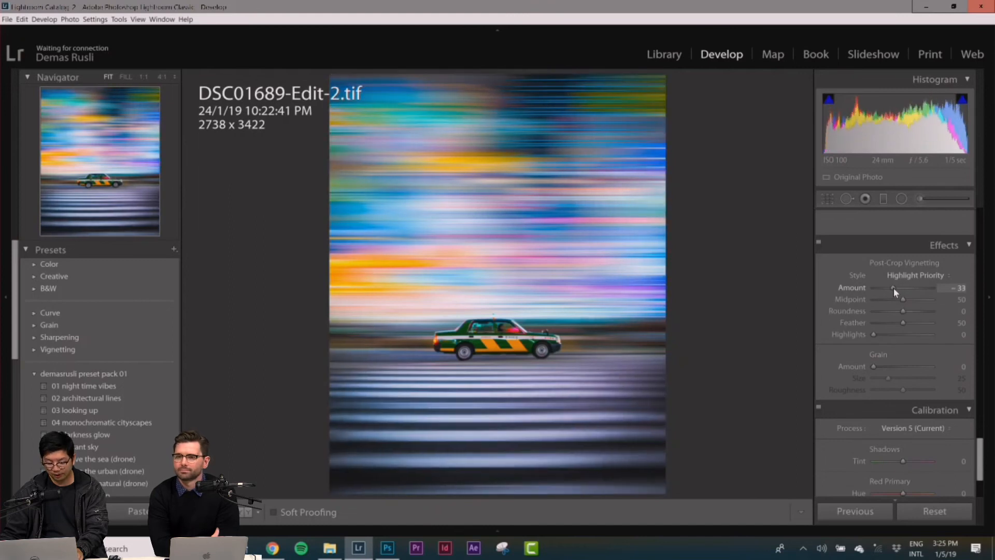
{"action": "left_click_drag", "start_coordinate": [902, 323], "coordinate": [899, 286]}
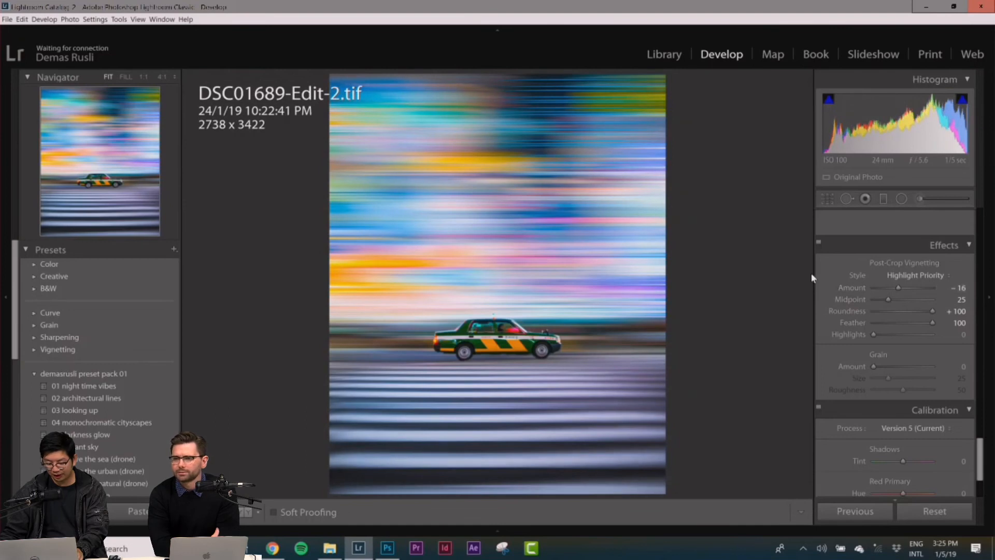
Step: Compare the taxi photo with the vignette effect turned off and on
{"action": "left_click", "coordinate": [818, 243]}
{"action": "left_click", "coordinate": [819, 243]}
{"action": "left_click", "coordinate": [819, 243]}
{"action": "left_click", "coordinate": [818, 243]}
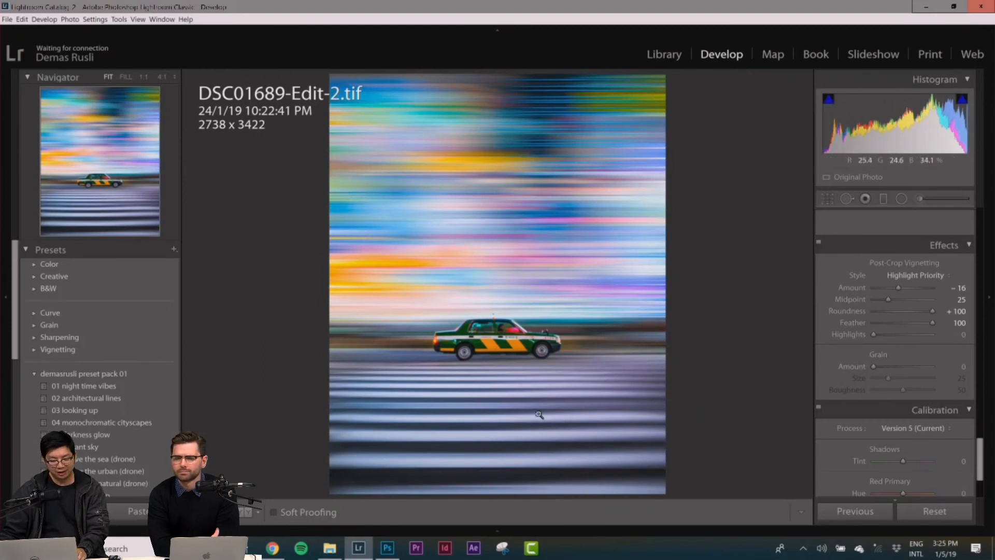
Step: Browse back through the folder's photos and view the Tokyo Tower composite DSC01201-Edit.tif enlarged
{"action": "left_click", "coordinate": [549, 530]}
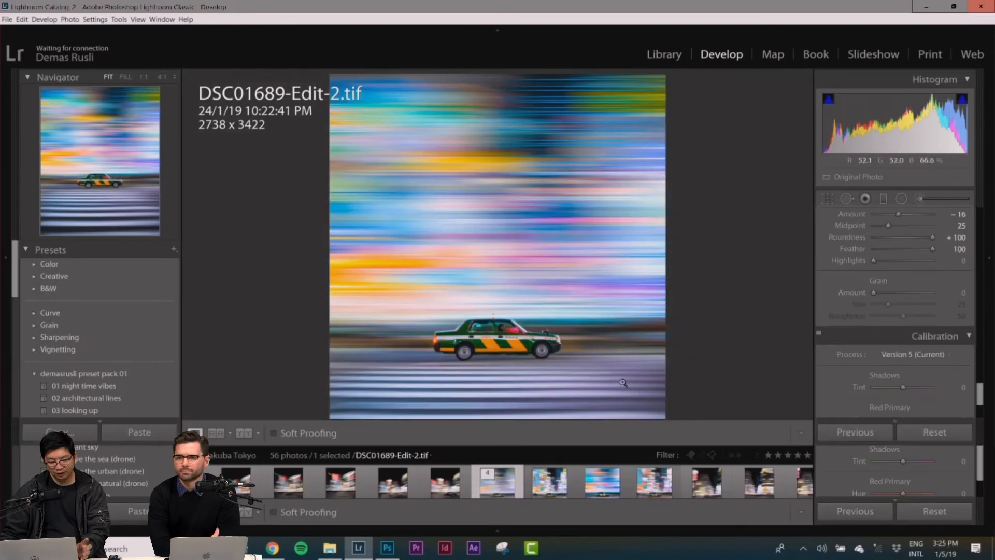
{"action": "left_click", "coordinate": [610, 527]}
{"action": "left_click_drag", "start_coordinate": [497, 522], "coordinate": [42, 525]}
{"action": "left_click", "coordinate": [422, 529]}
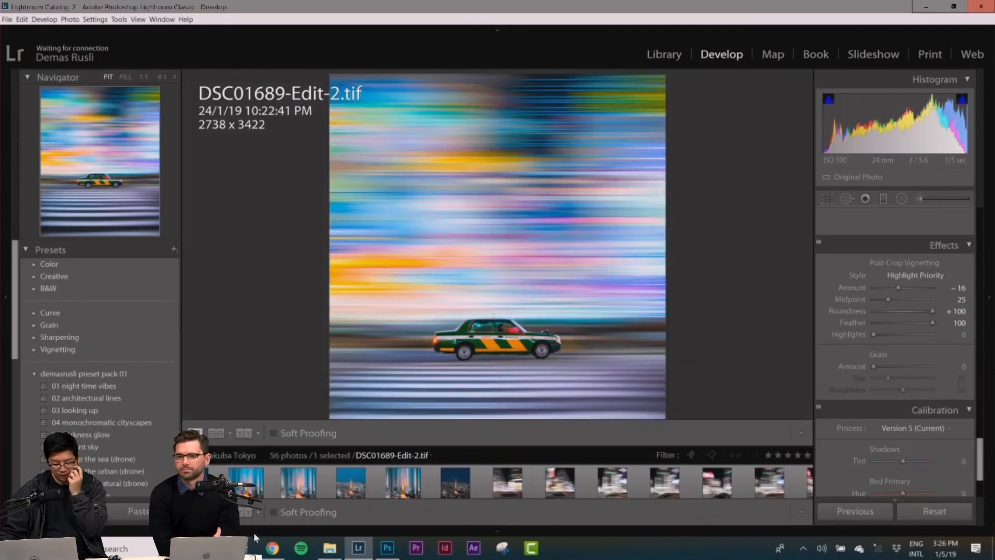
{"action": "left_click", "coordinate": [298, 487]}
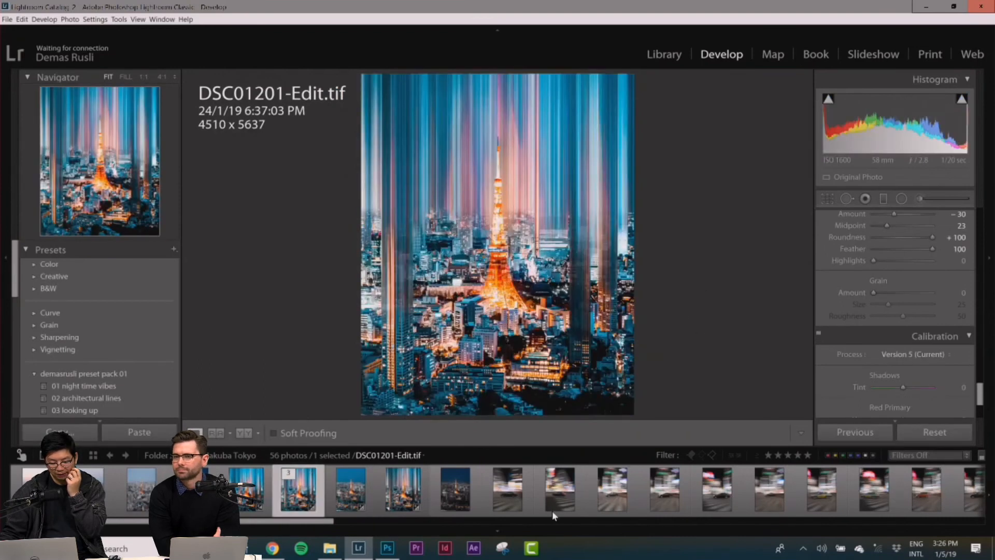
{"action": "left_click", "coordinate": [510, 529]}
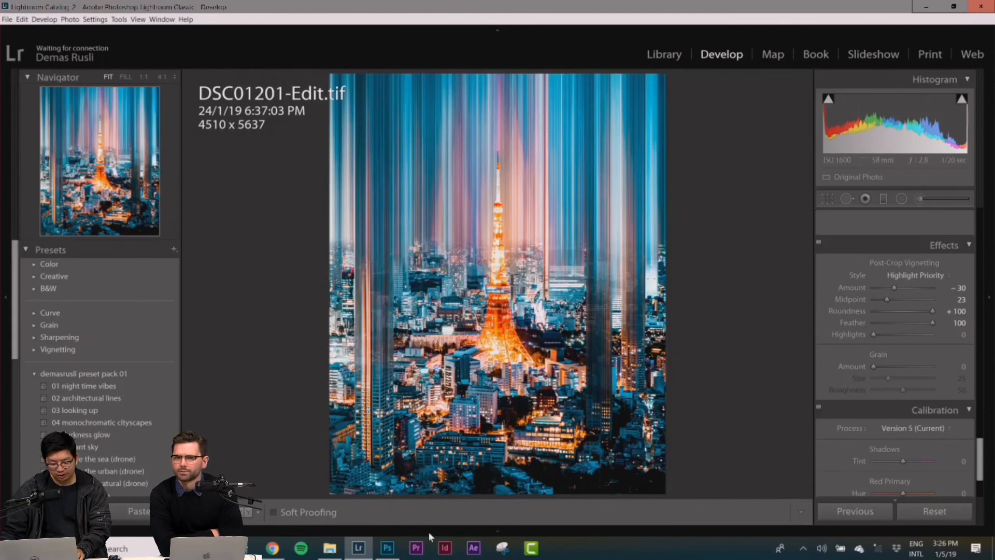
Step: Create a virtual copy of the cropped taxi photo DSC01689.ARW and reset the copy's develop settings
{"action": "mouse_move", "coordinate": [466, 535]}
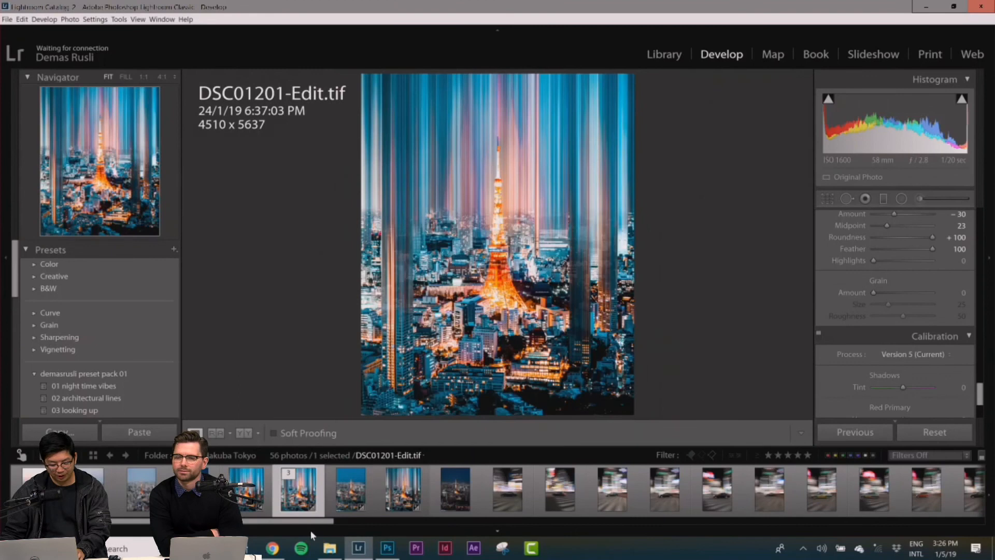
{"action": "left_click_drag", "start_coordinate": [318, 521], "coordinate": [646, 517]}
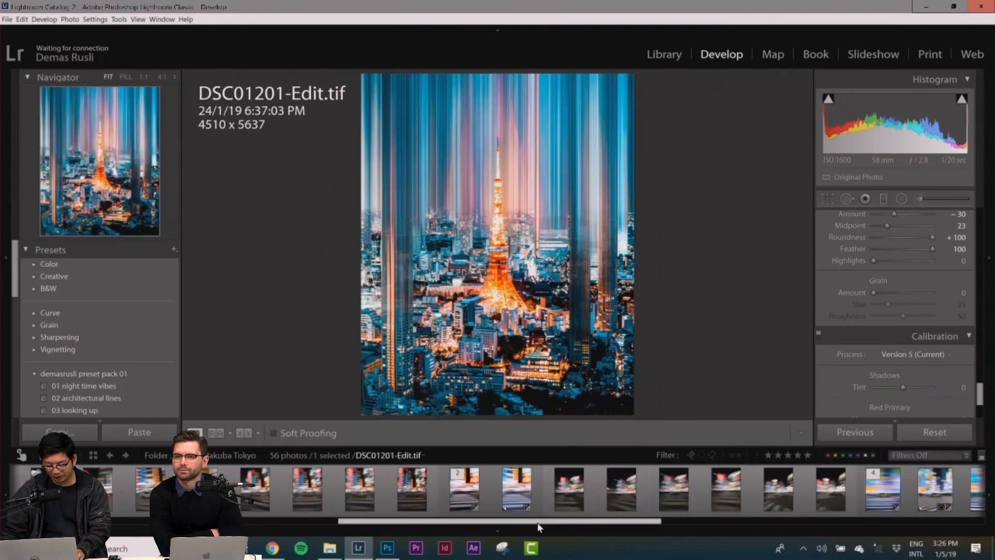
{"action": "left_click_drag", "start_coordinate": [543, 521], "coordinate": [641, 521]}
{"action": "left_click", "coordinate": [749, 496]}
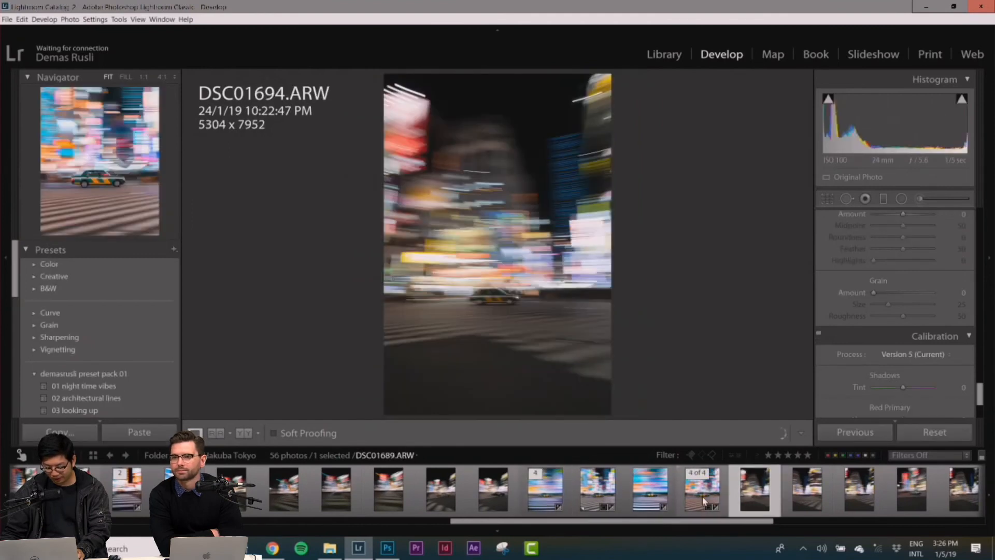
{"action": "left_click", "coordinate": [701, 496]}
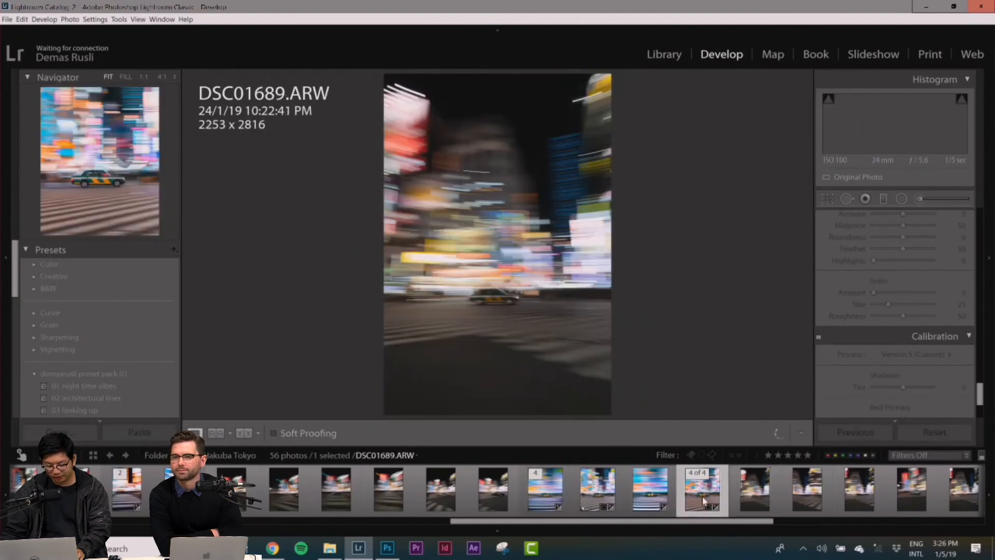
{"action": "right_click", "coordinate": [702, 496]}
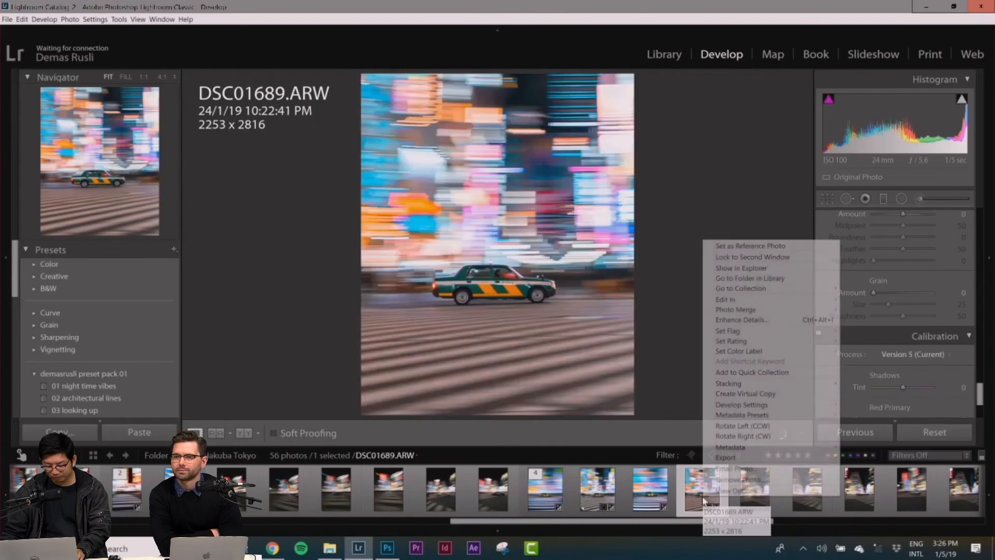
{"action": "left_click", "coordinate": [766, 394]}
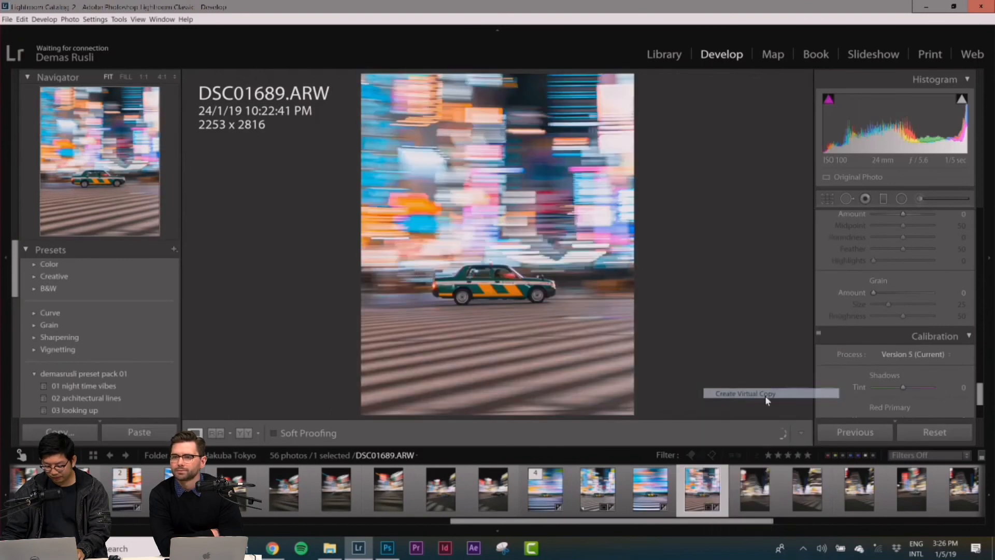
{"action": "left_click", "coordinate": [934, 433]}
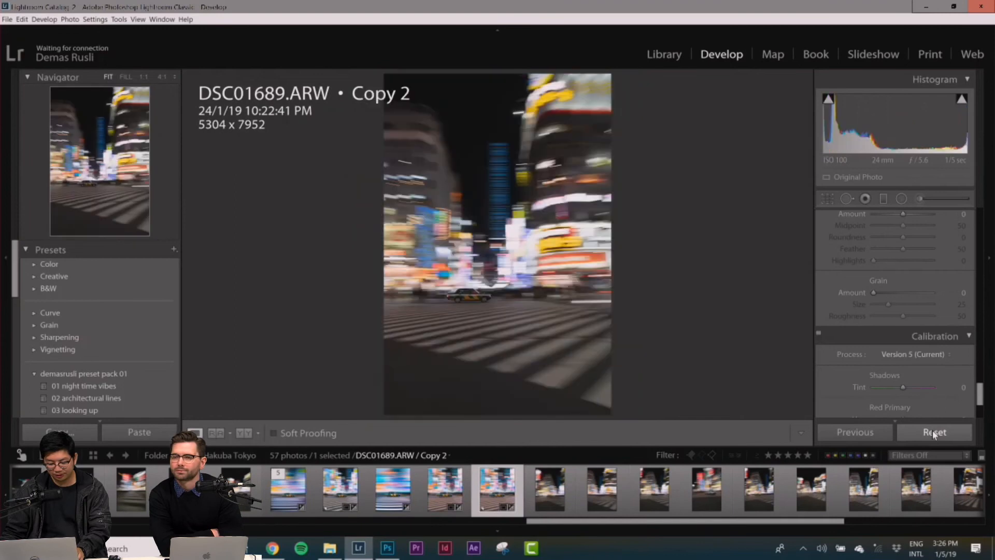
Step: Copy the develop settings of the finished composite DSC01689-Edit-2.tif, leaving the crop options out
{"action": "left_click", "coordinate": [286, 498]}
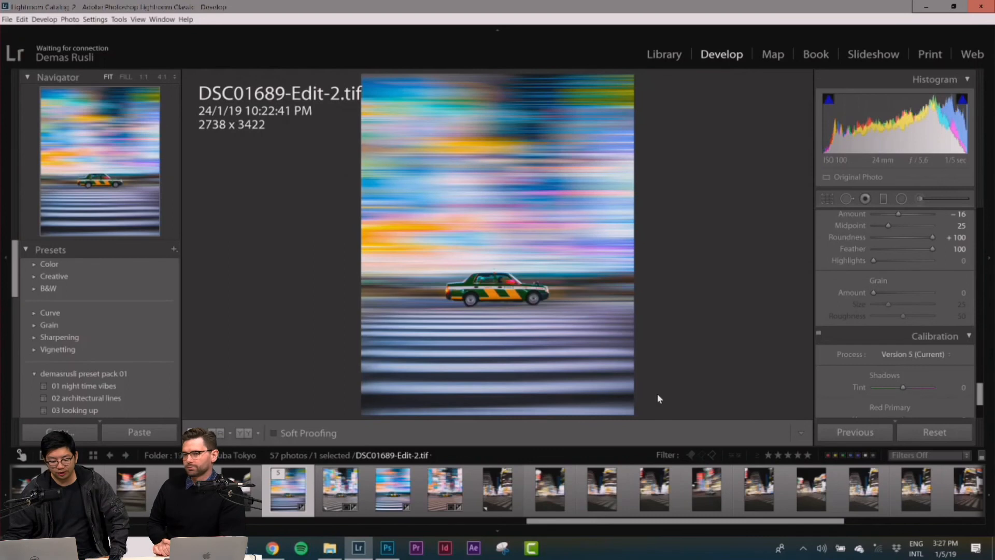
{"action": "left_click_drag", "start_coordinate": [666, 522], "coordinate": [630, 523]}
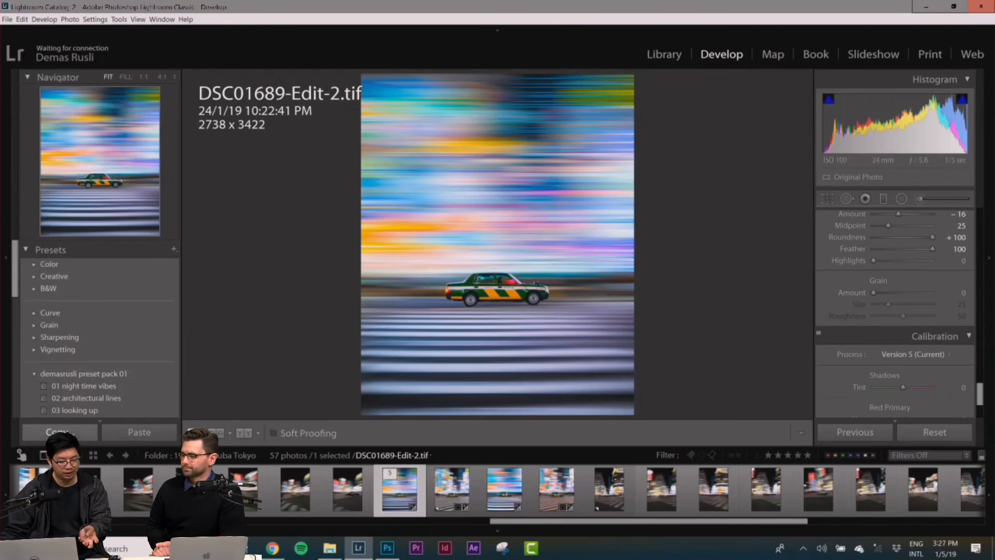
{"action": "left_click", "coordinate": [58, 432]}
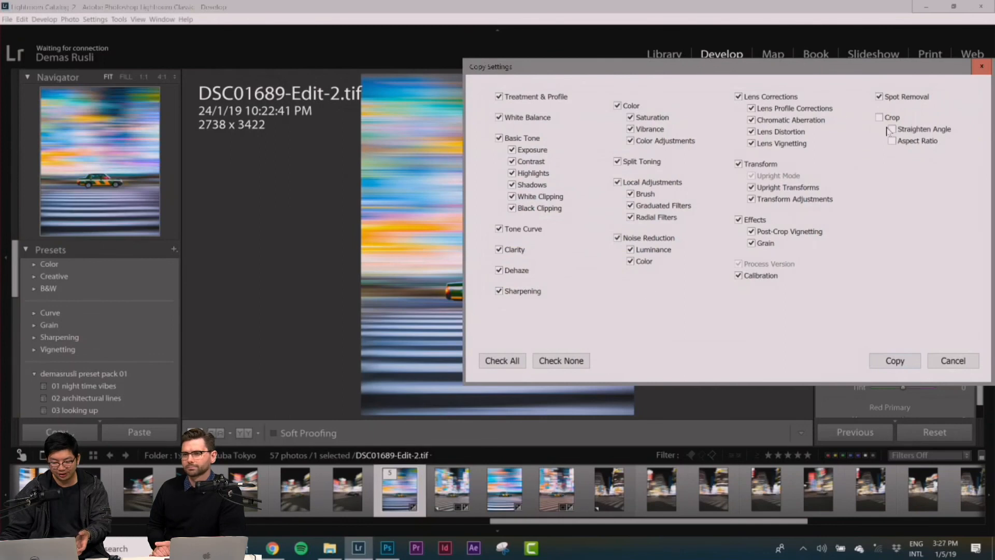
{"action": "left_click", "coordinate": [888, 359]}
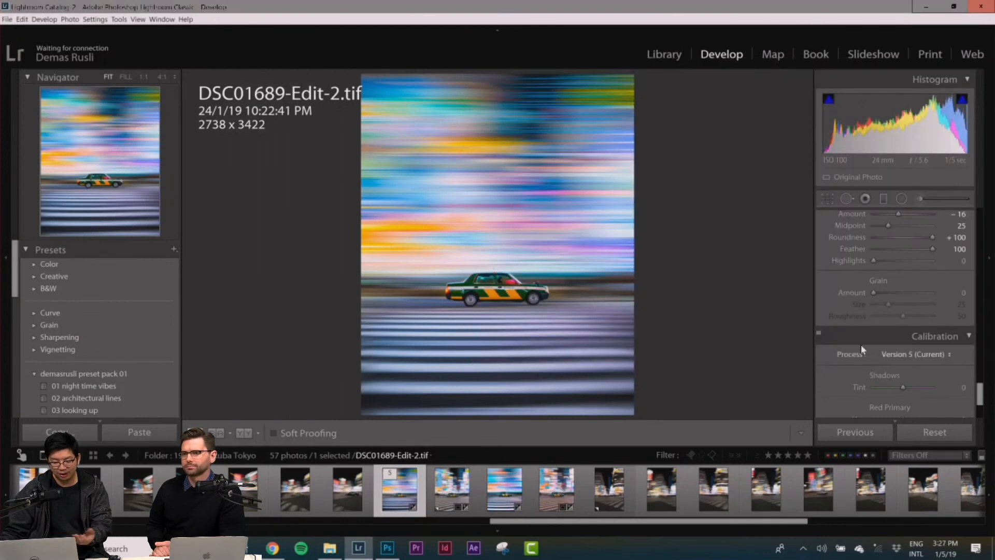
Step: Open DSC01689-Edit-2.tif in Photoshop CC 2019 with Edit Original, declining to update the open document from disk
{"action": "right_click", "coordinate": [485, 213]}
{"action": "mouse_move", "coordinate": [577, 280]}
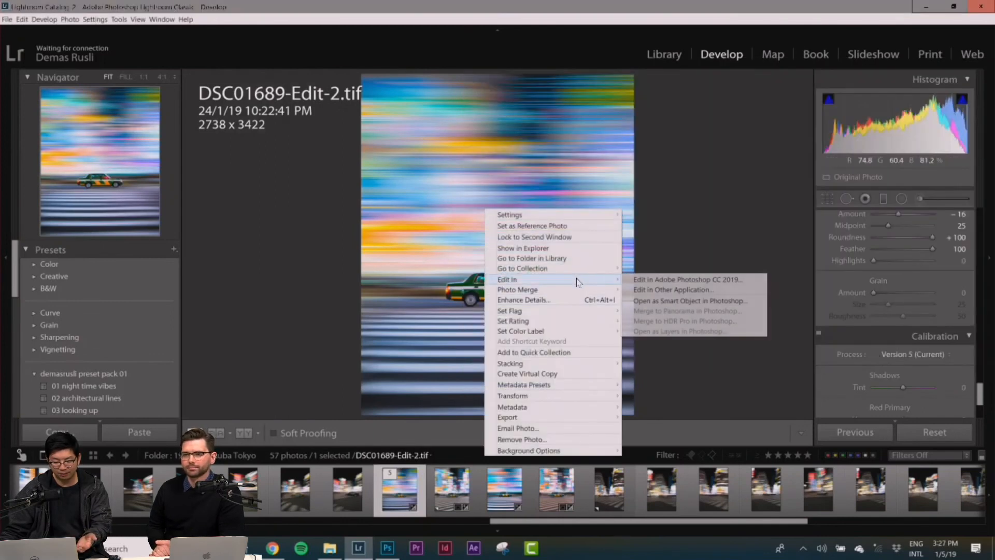
{"action": "left_click", "coordinate": [667, 280]}
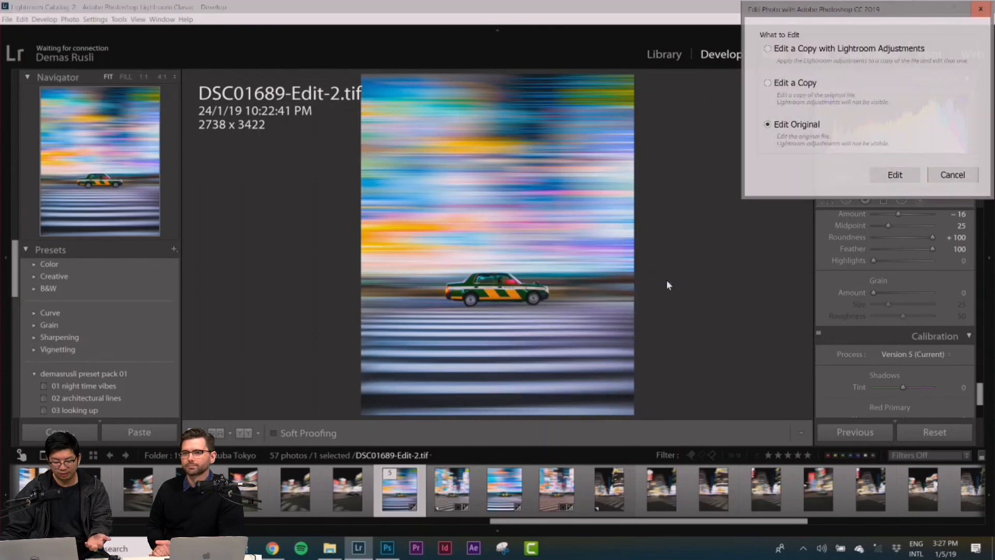
{"action": "left_click", "coordinate": [895, 175]}
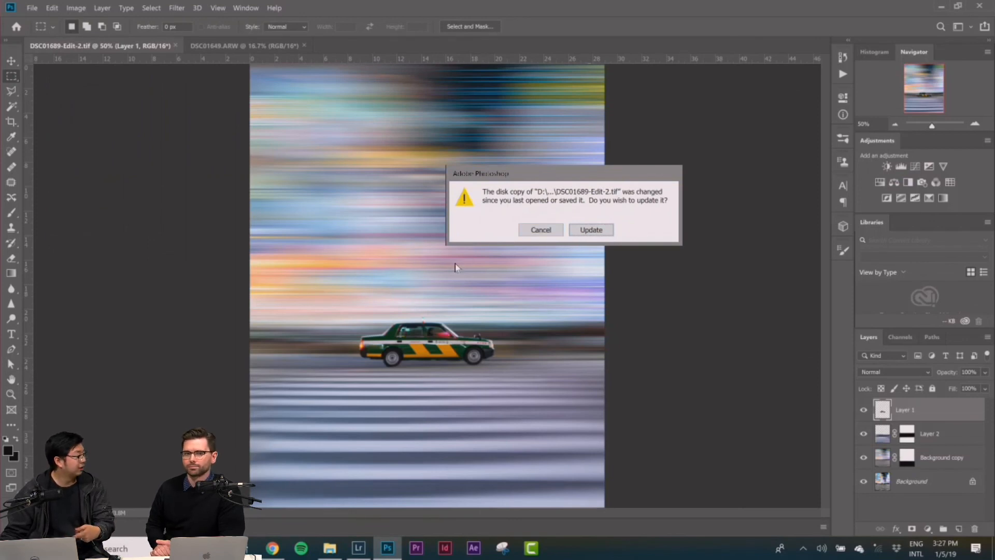
{"action": "left_click", "coordinate": [541, 230]}
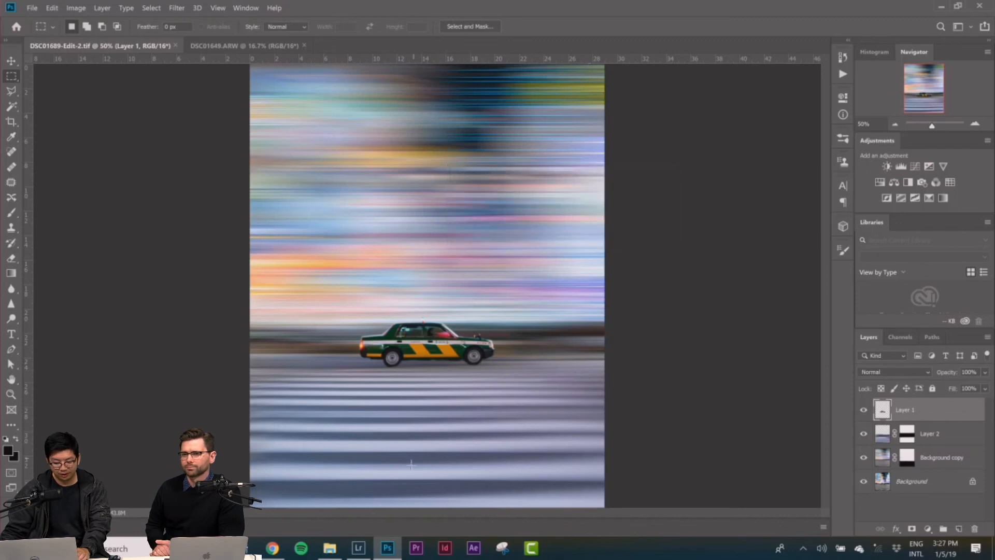
Step: Switch back to Lightroom to view the taxi composite enlarged, and switch to the Adobe Live Creative Challenge page in Chrome
{"action": "left_click", "coordinate": [358, 548]}
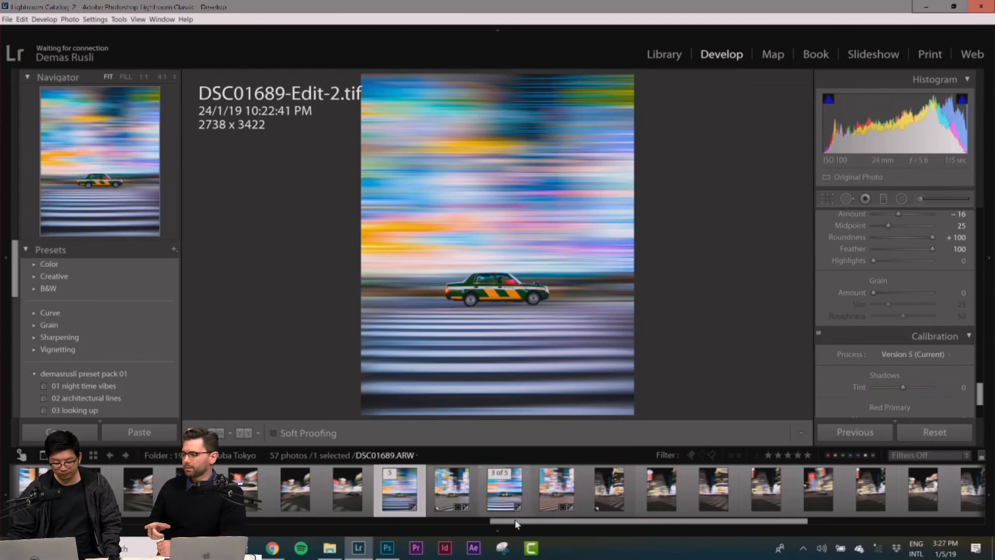
{"action": "left_click", "coordinate": [499, 530]}
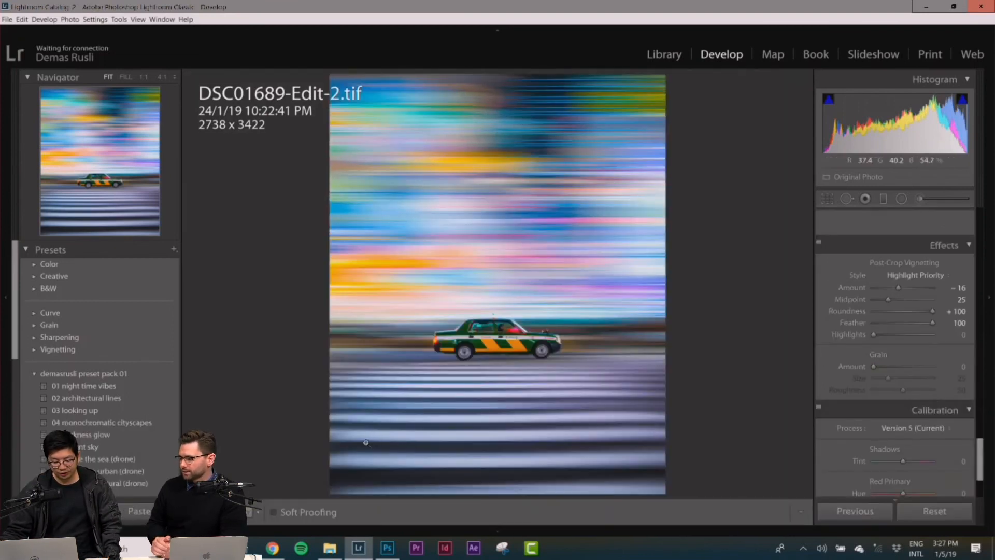
{"action": "left_click", "coordinate": [280, 547]}
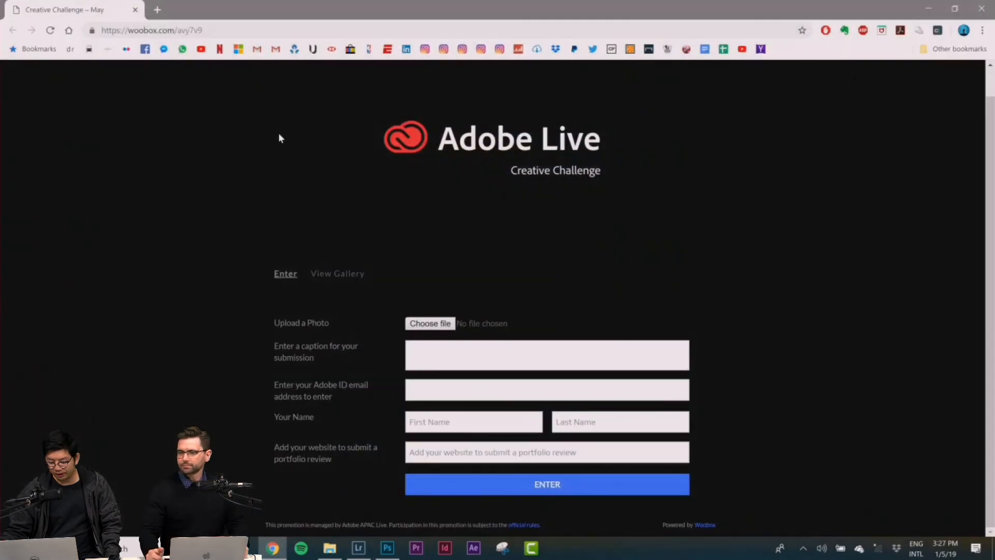